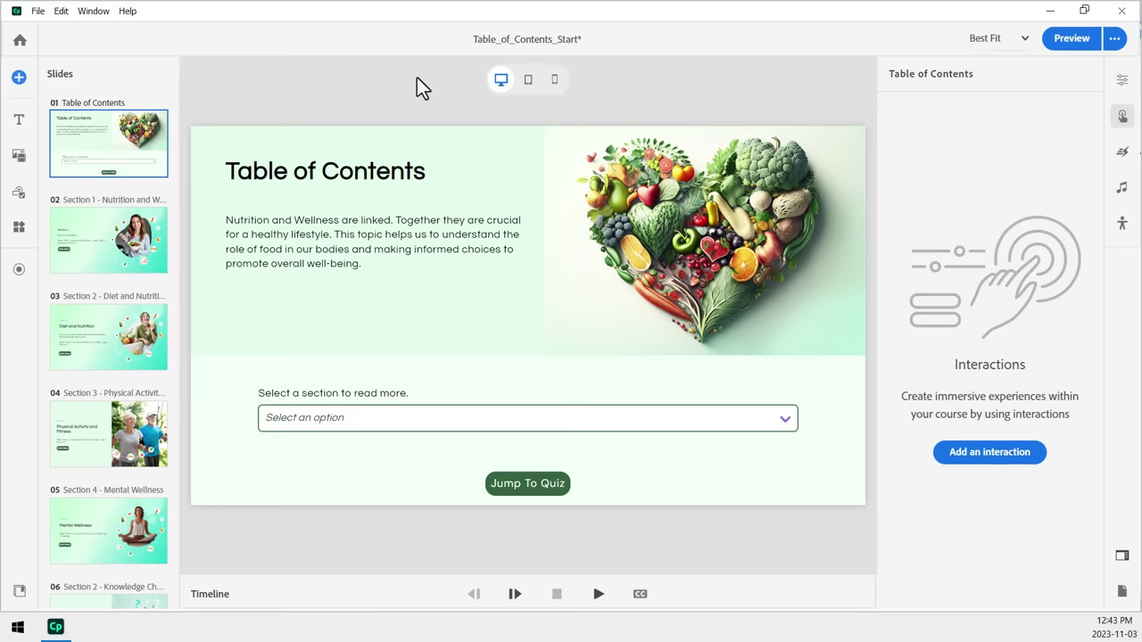
- Save the Table_of_Contents_Start project from the File menu
click(37, 12)
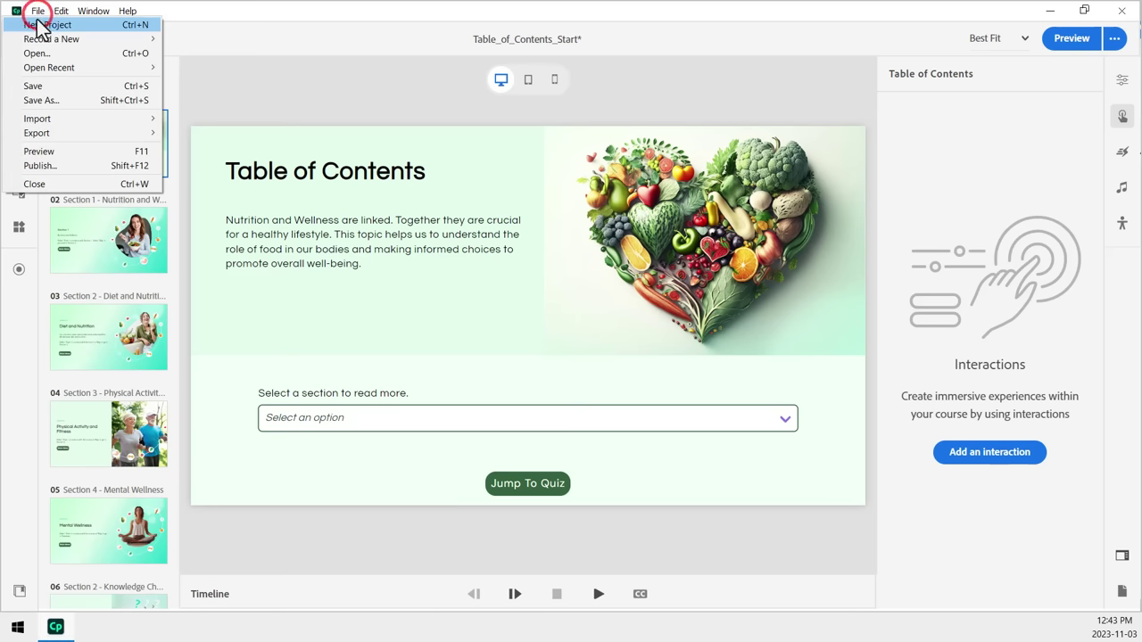
click(43, 87)
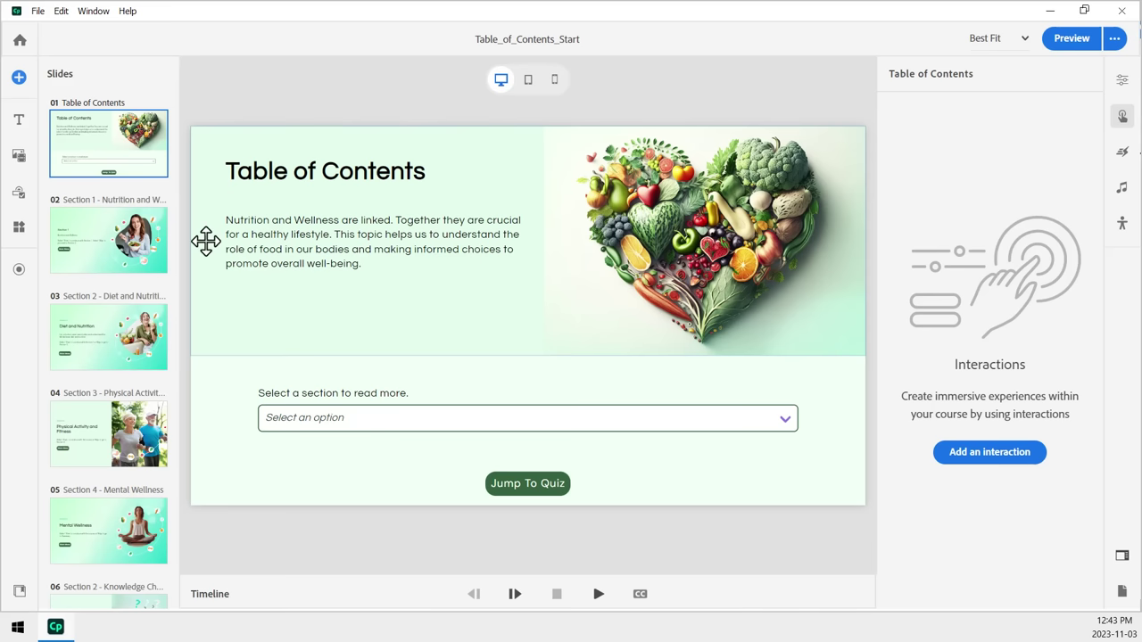
- Inspect the properties of the image block, section drop-down block and Jump To Quiz button block
click(205, 241)
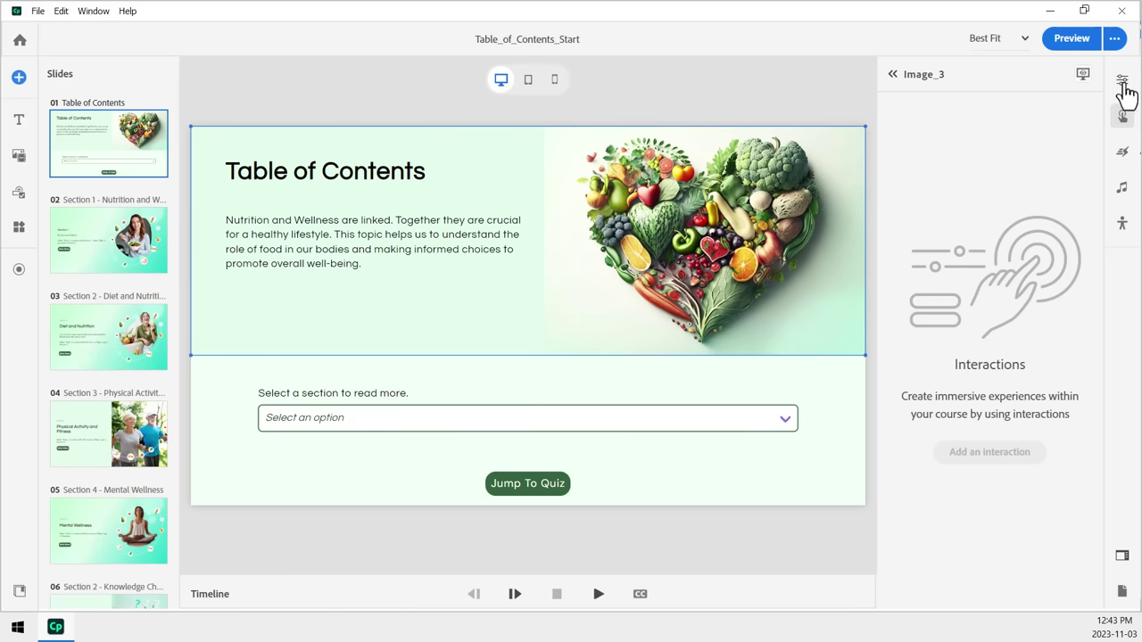
click(1123, 82)
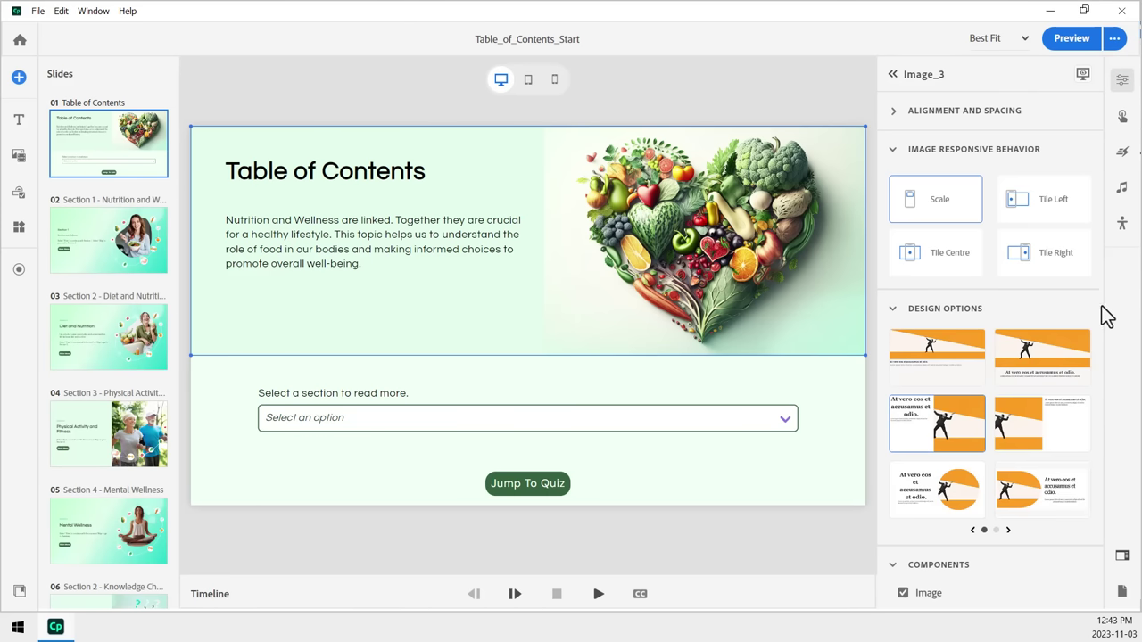
scroll(1101, 314, down, 3)
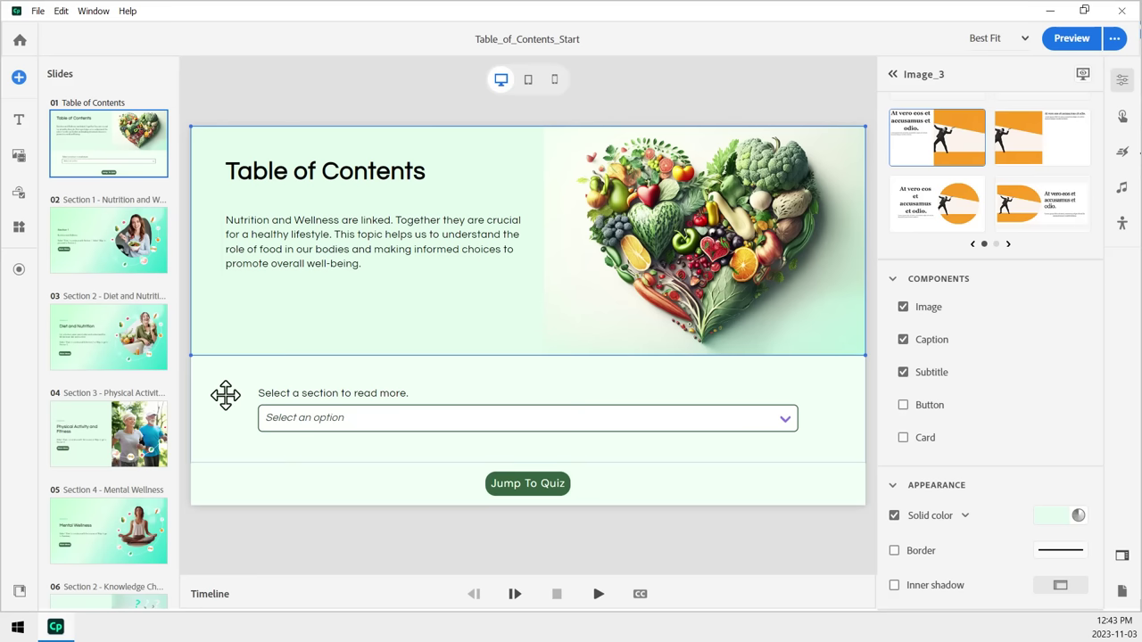
click(225, 395)
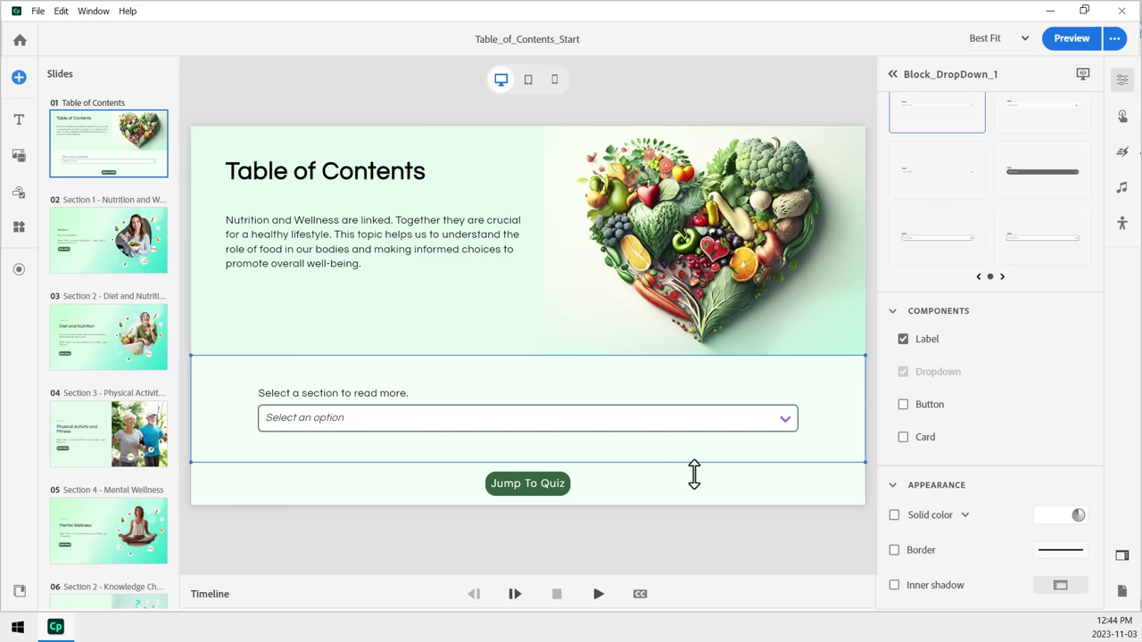
click(694, 485)
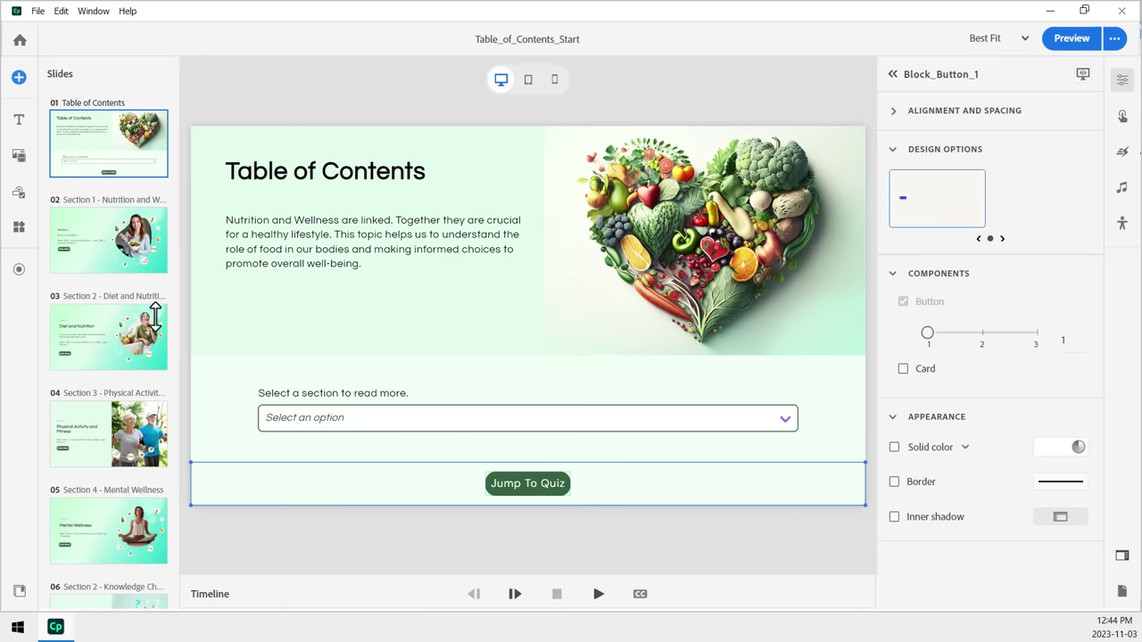
click(114, 252)
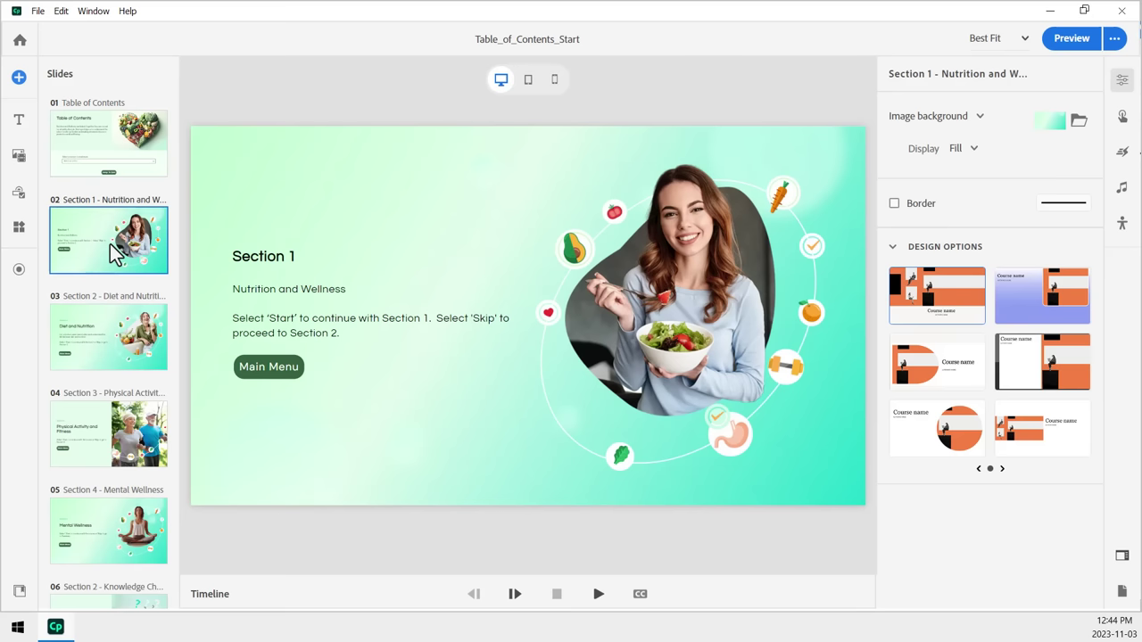
click(114, 344)
click(116, 446)
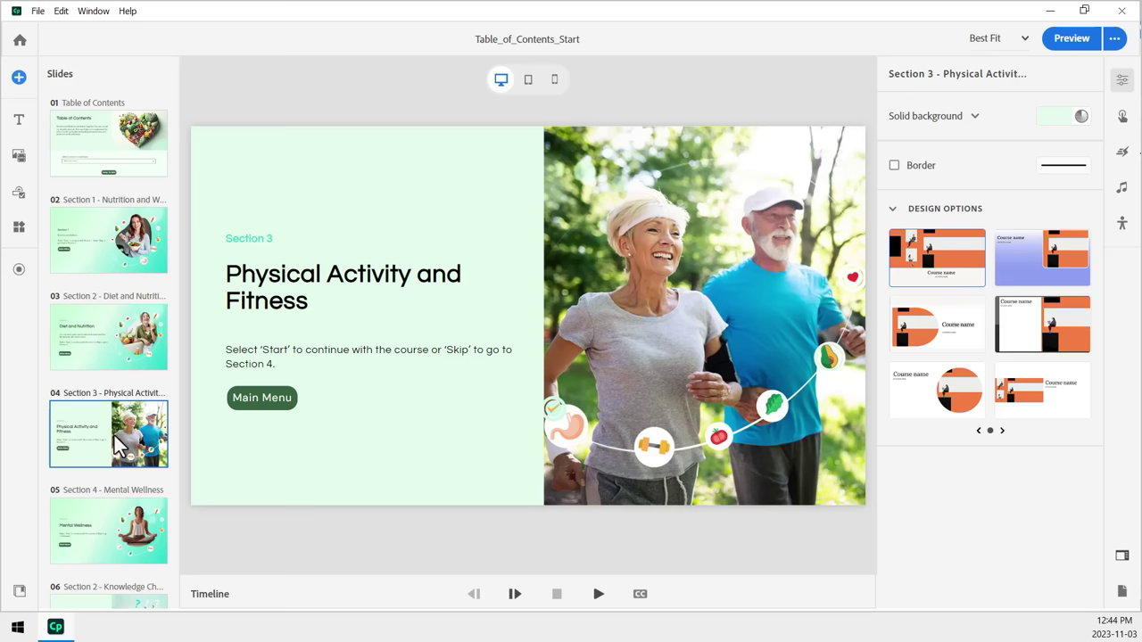
click(111, 603)
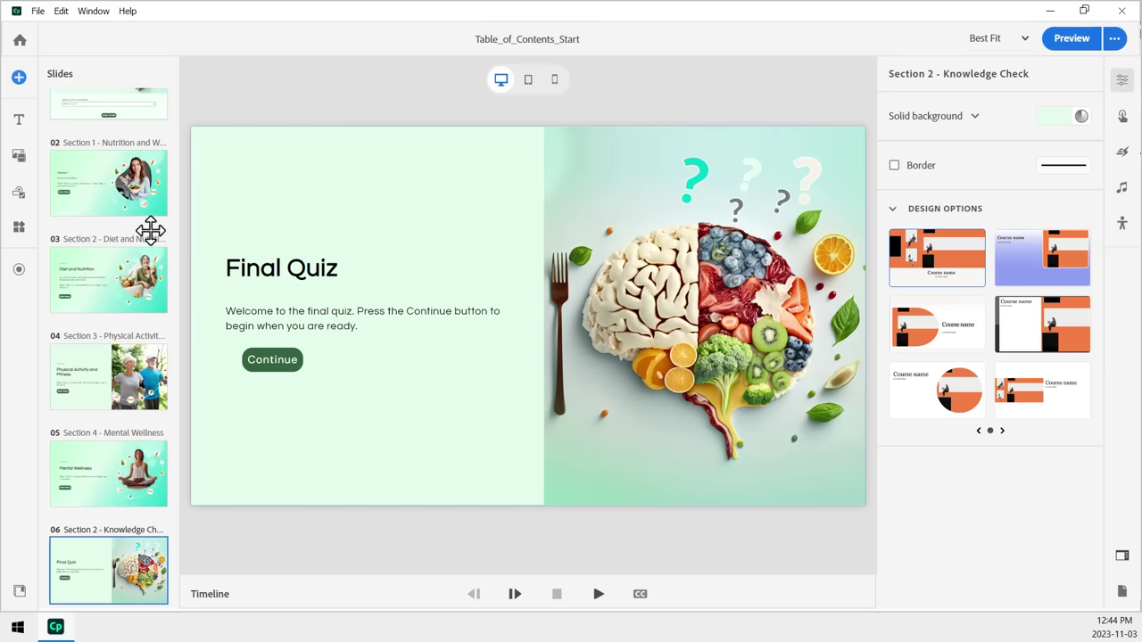
scroll(125, 210, up, 1)
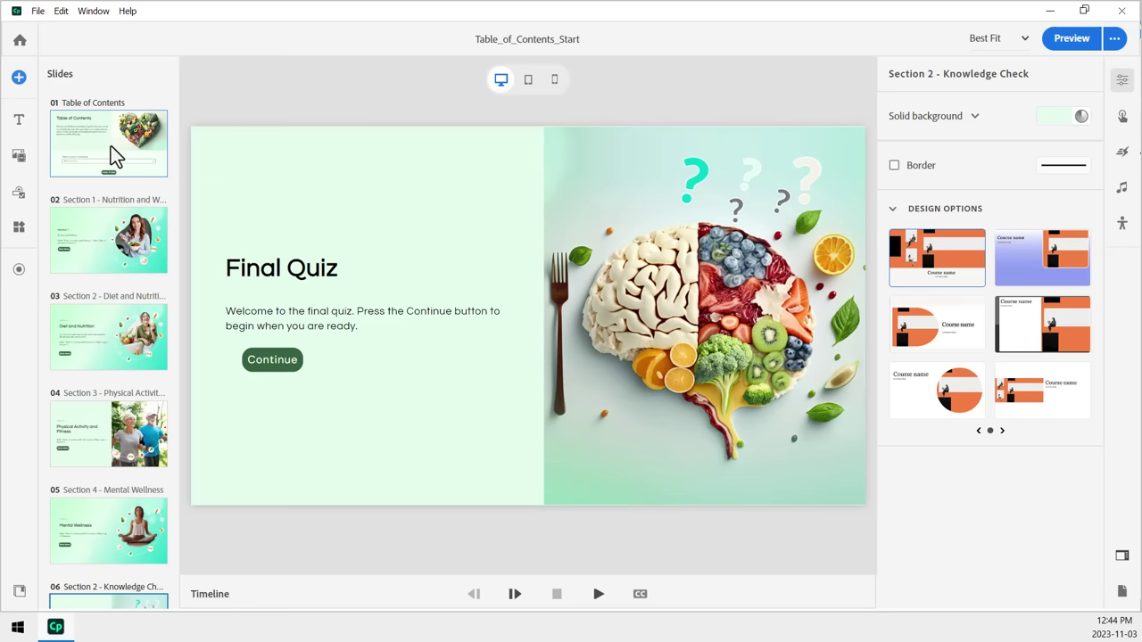
click(113, 156)
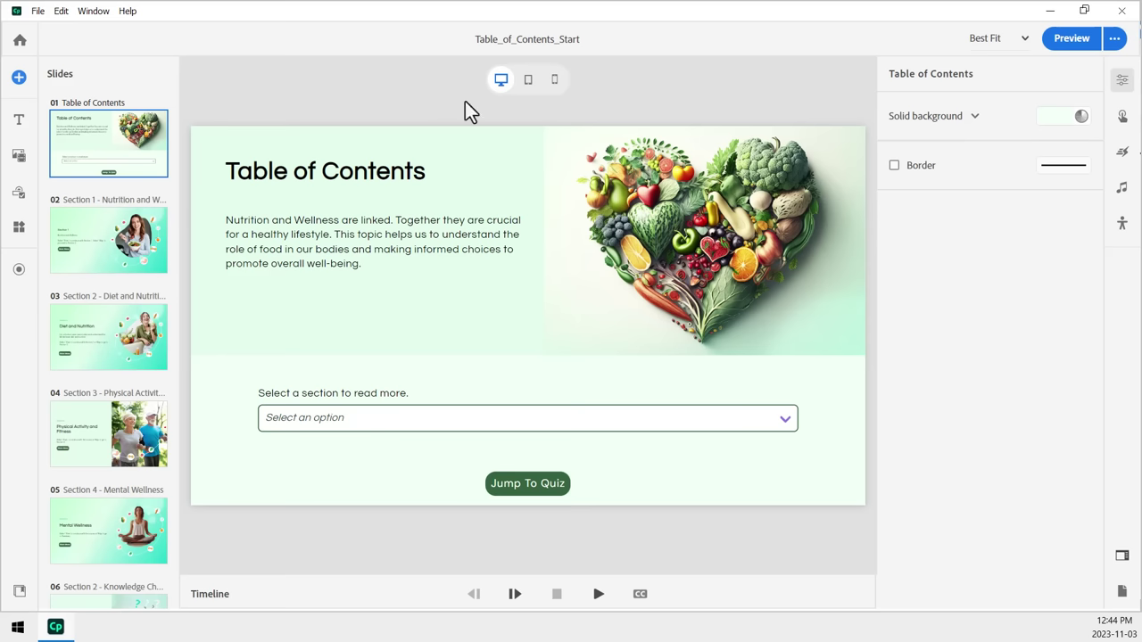
click(555, 420)
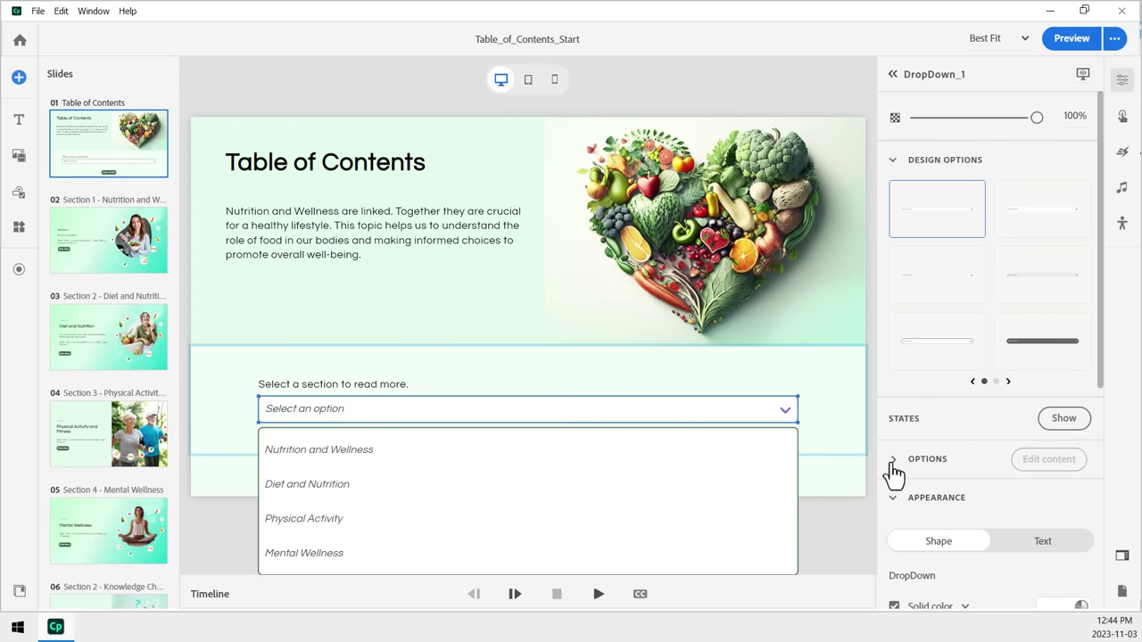
click(892, 460)
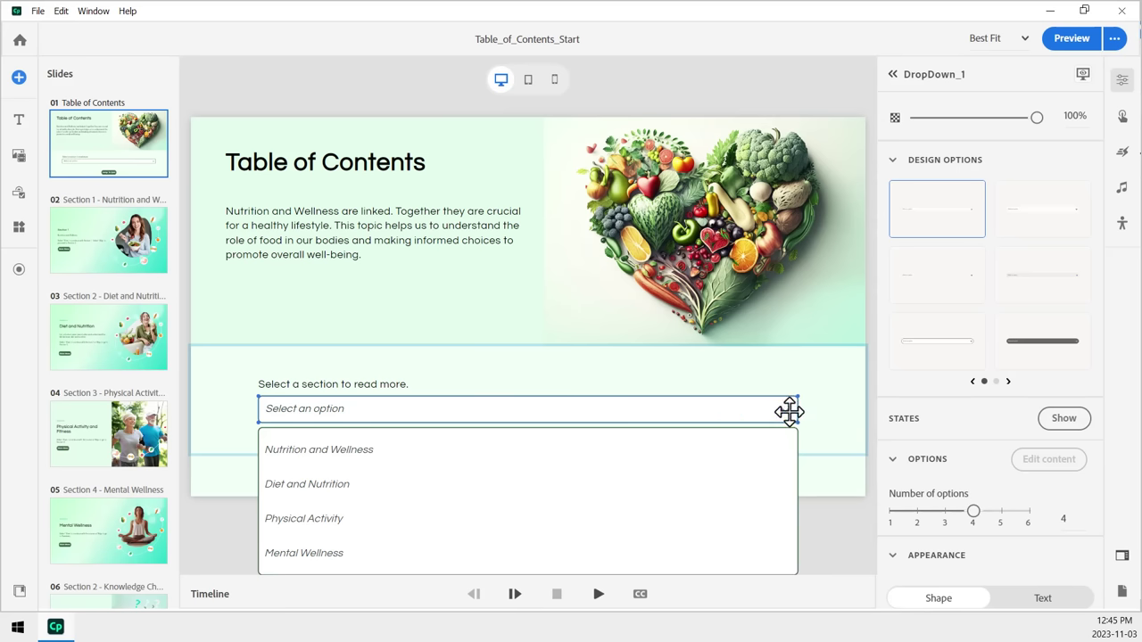
double_click(317, 449)
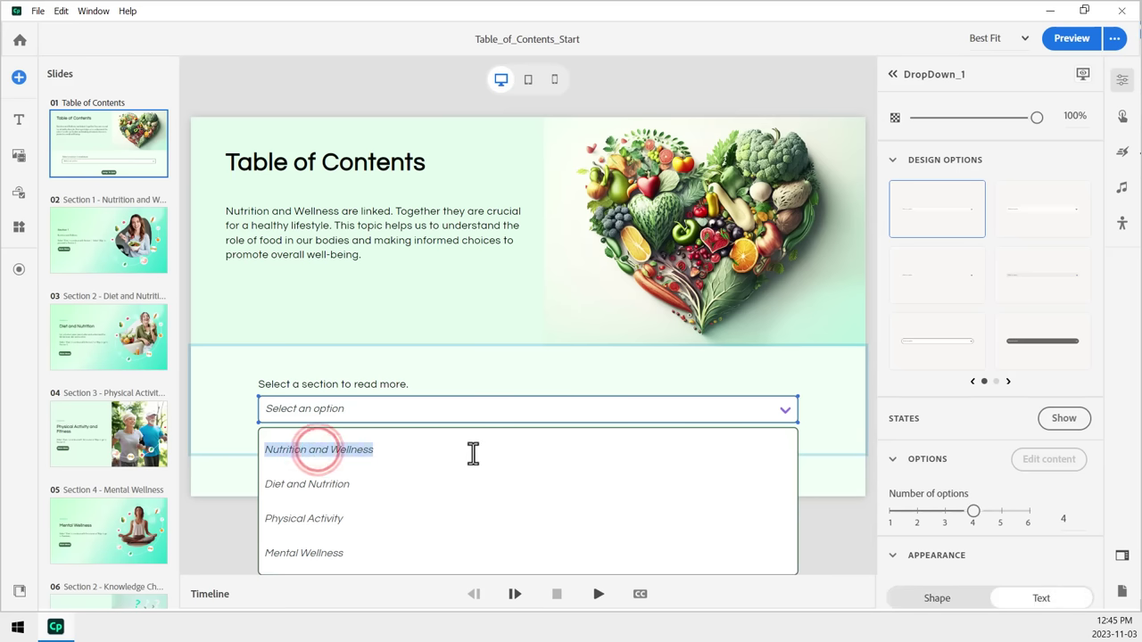
text(N)
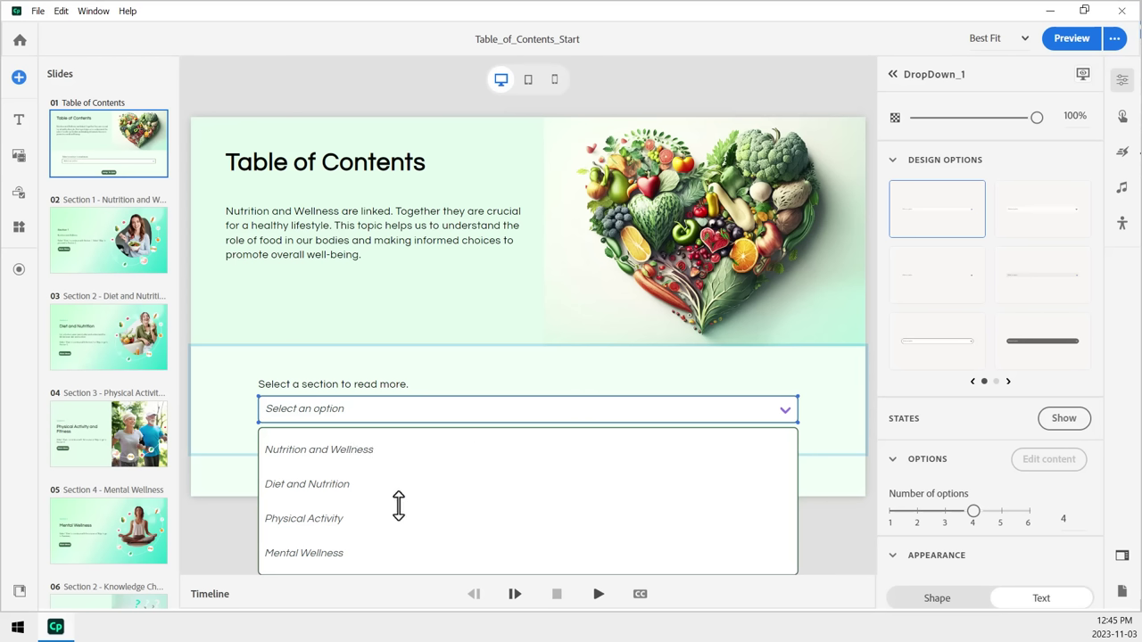
click(827, 533)
click(827, 534)
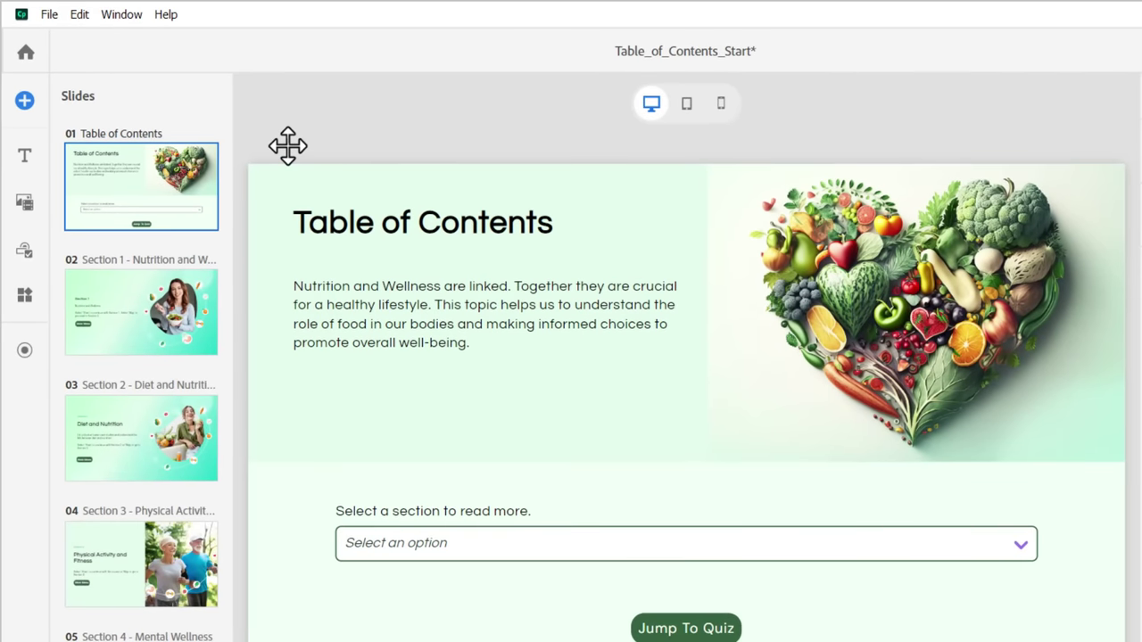
- In the Variables dialog, create the Number variable LessonVisited01, copying its name for reuse
click(133, 15)
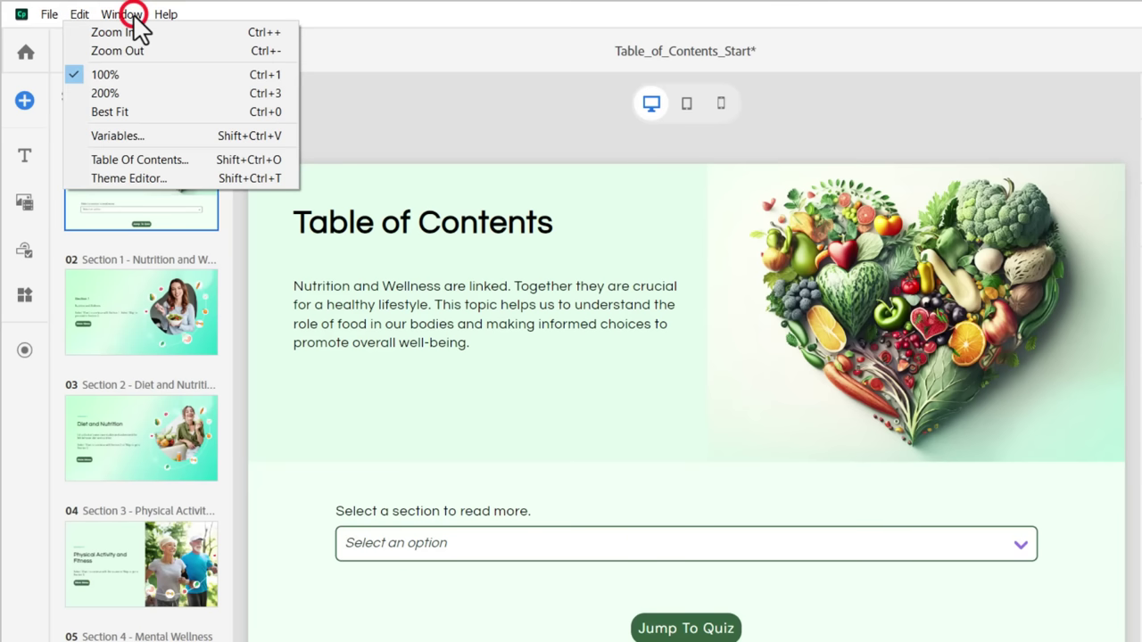
click(151, 136)
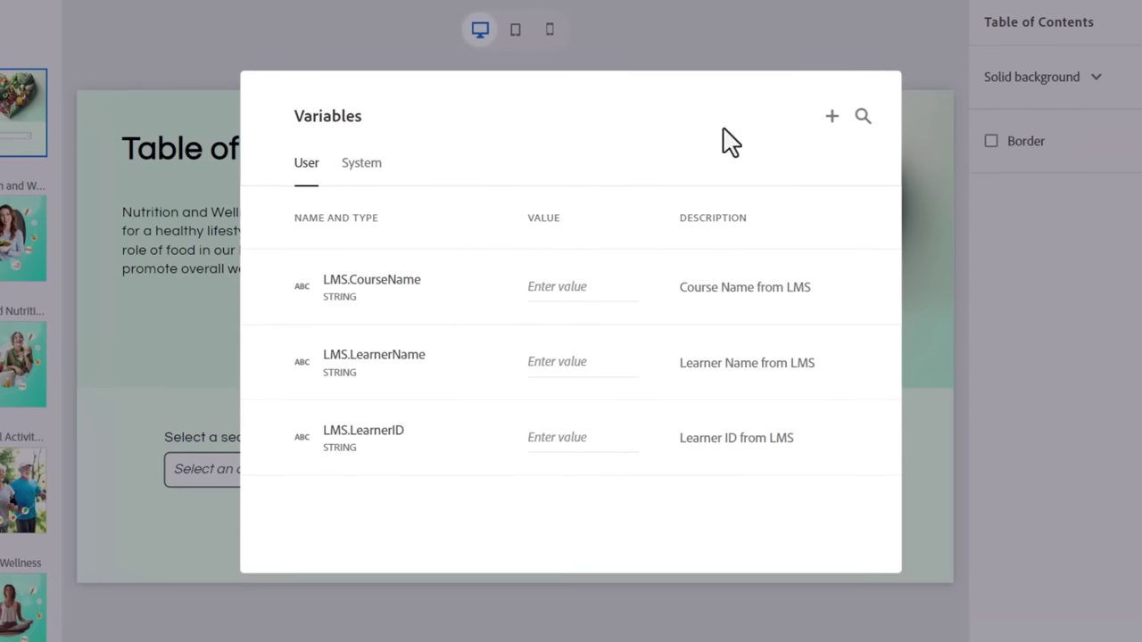
click(830, 120)
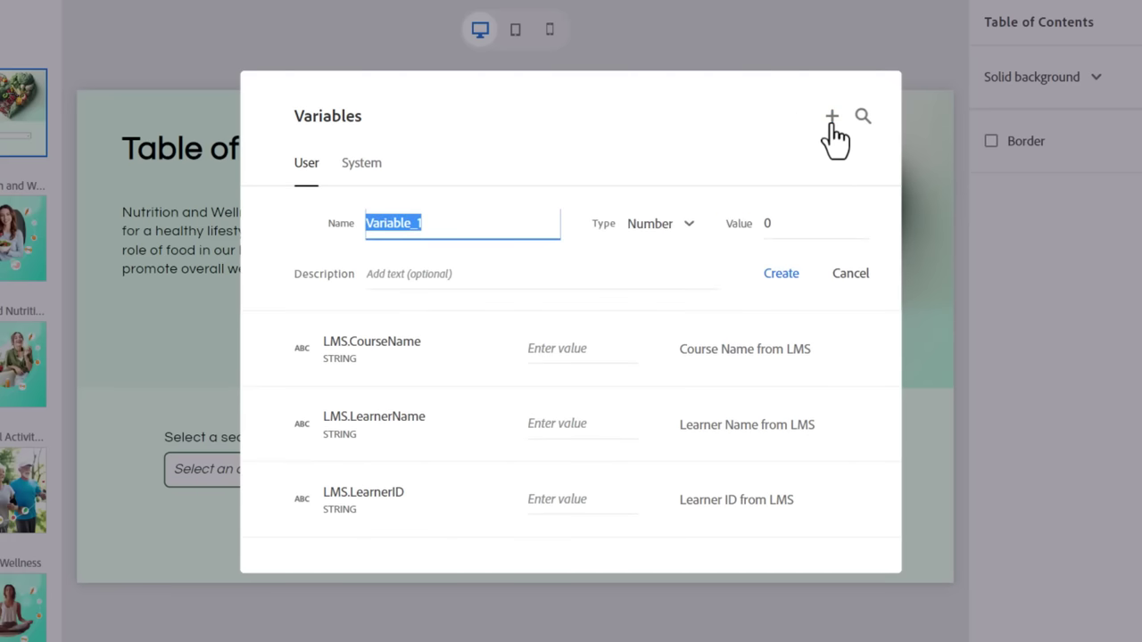
text(LessonVisited01)
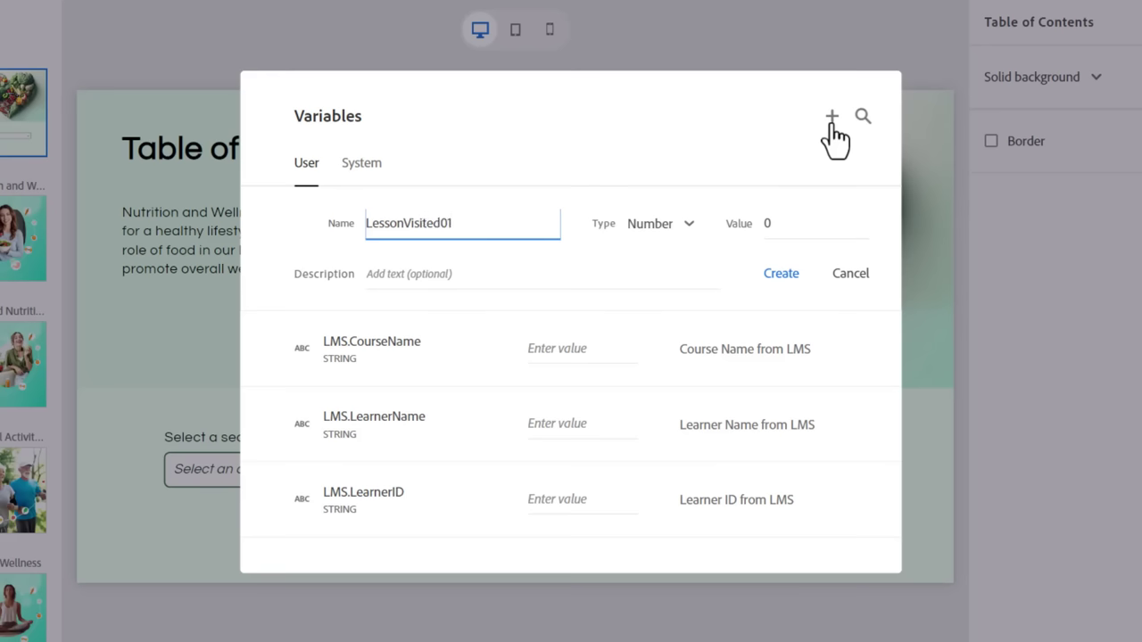
key(ctrl+a)
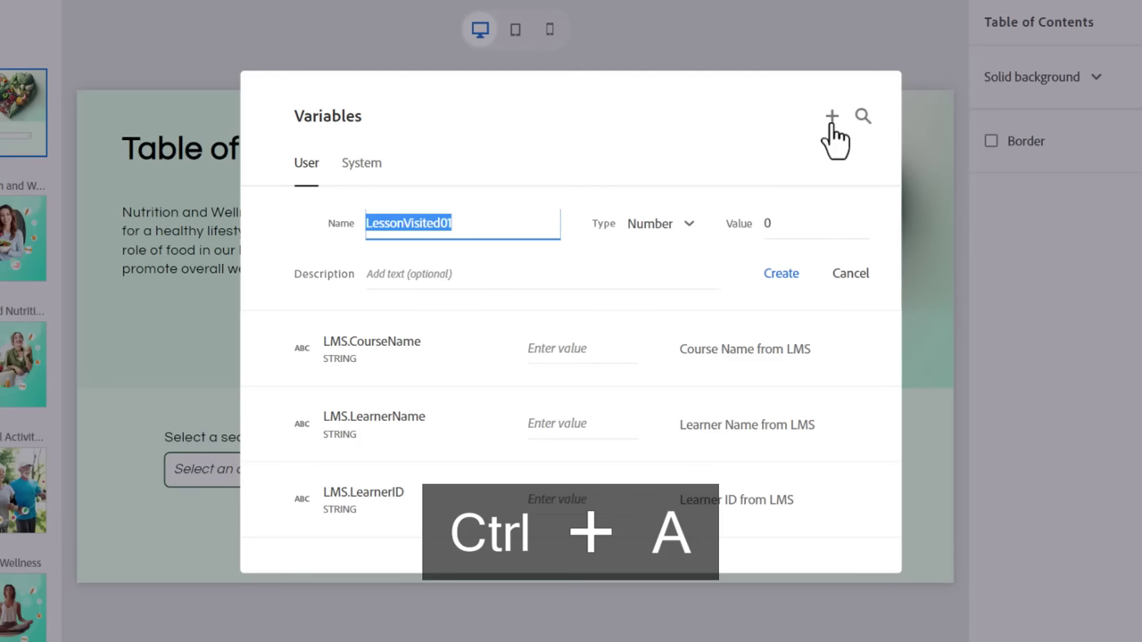
key(ctrl+c)
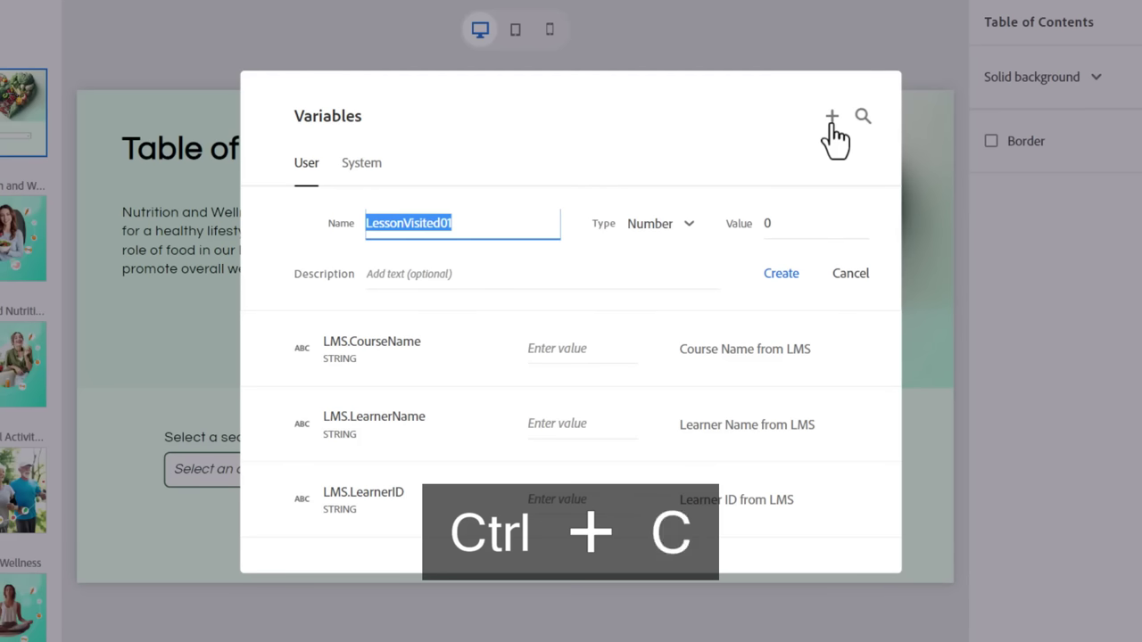
click(781, 273)
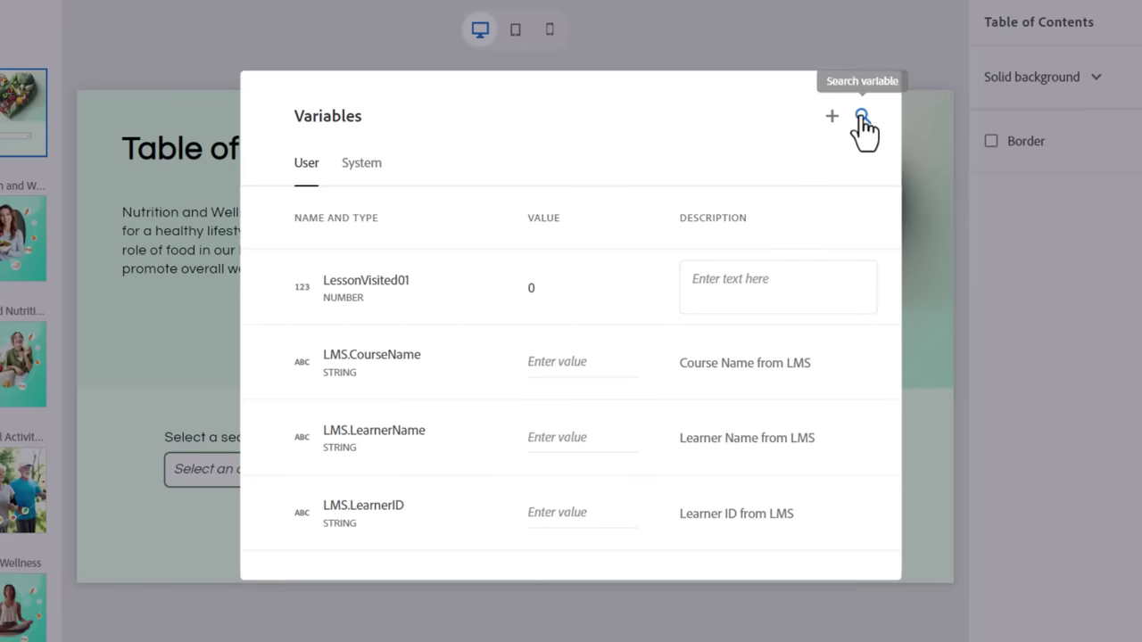
- Create LessonVisited02, LessonVisited03 and LessonVisited04 from the pasted name, each with value 0
click(832, 116)
key(ctrl+v)
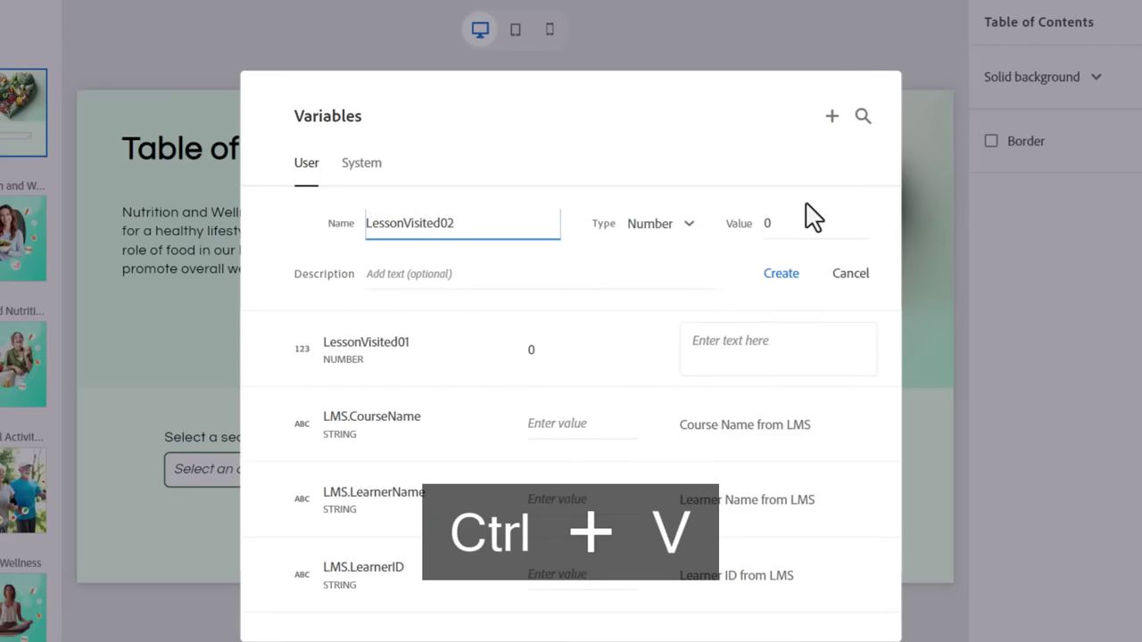
click(783, 277)
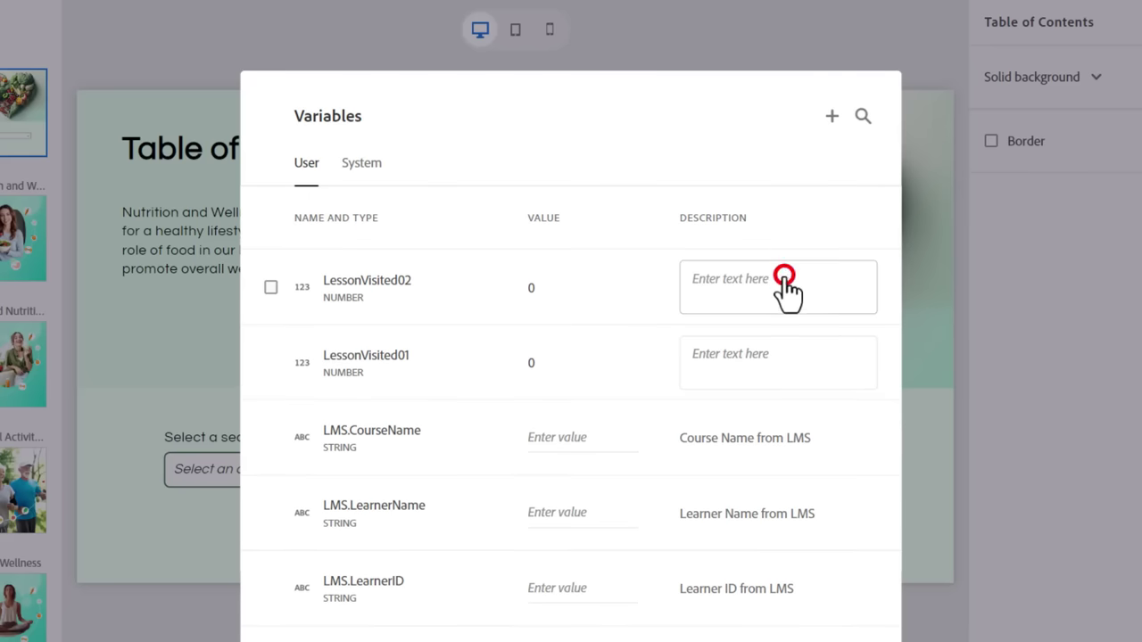
click(831, 116)
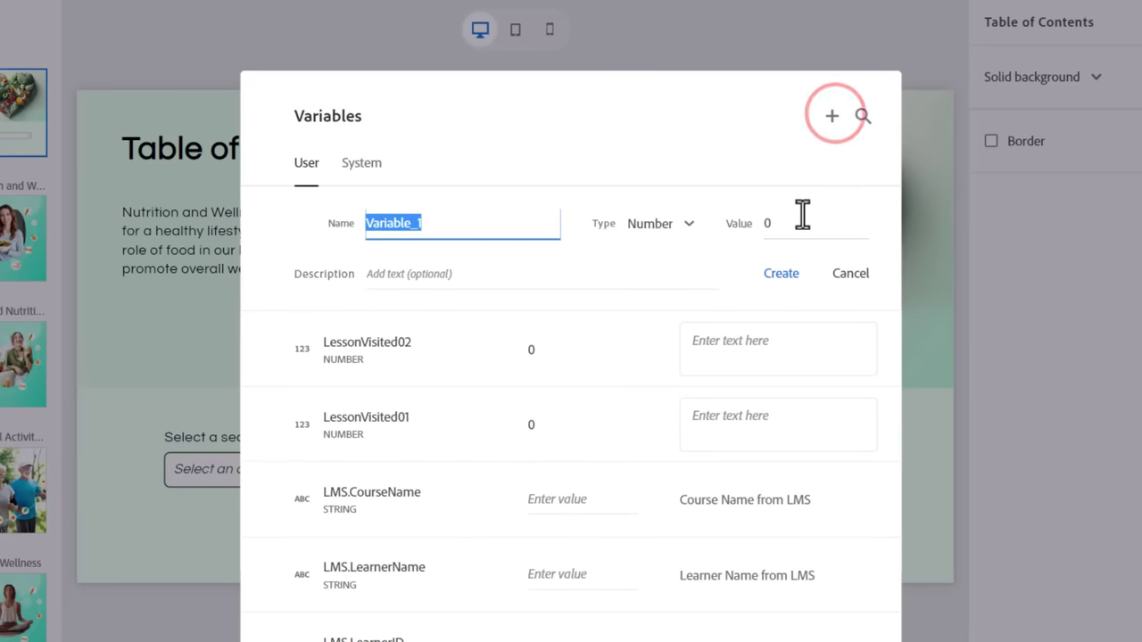
key(ctrl+v)
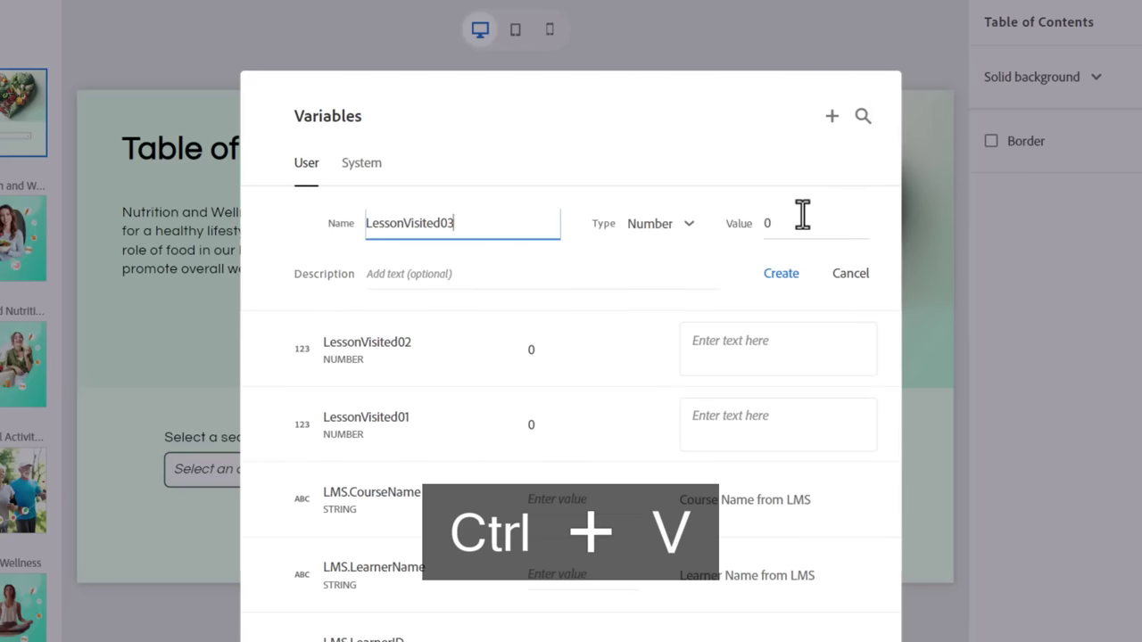
click(778, 275)
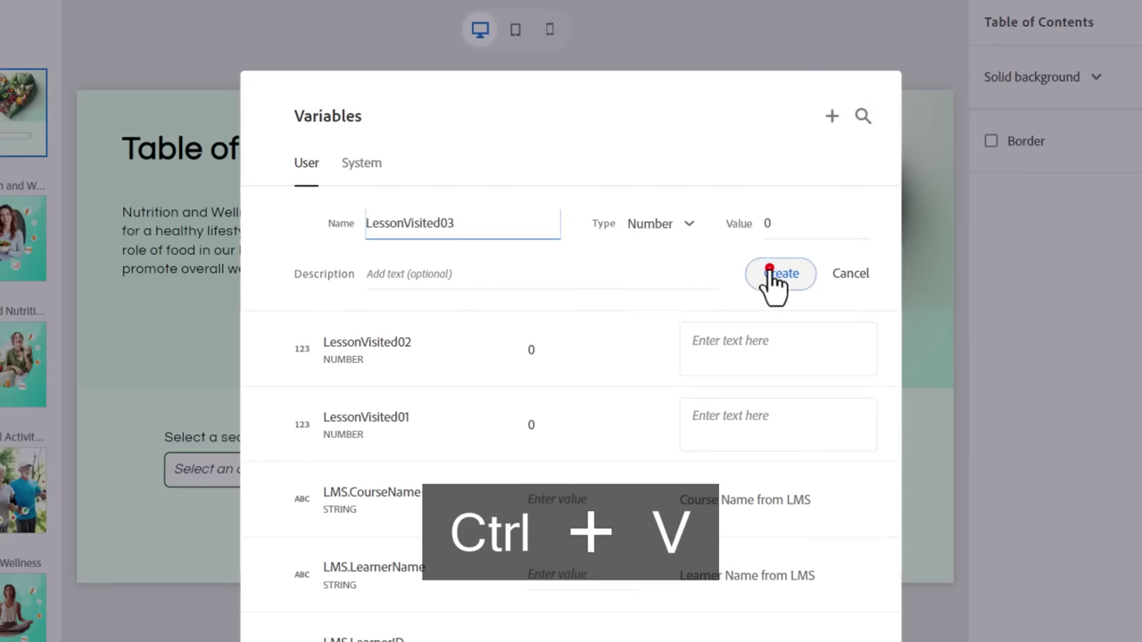
click(830, 116)
key(ctrl+v)
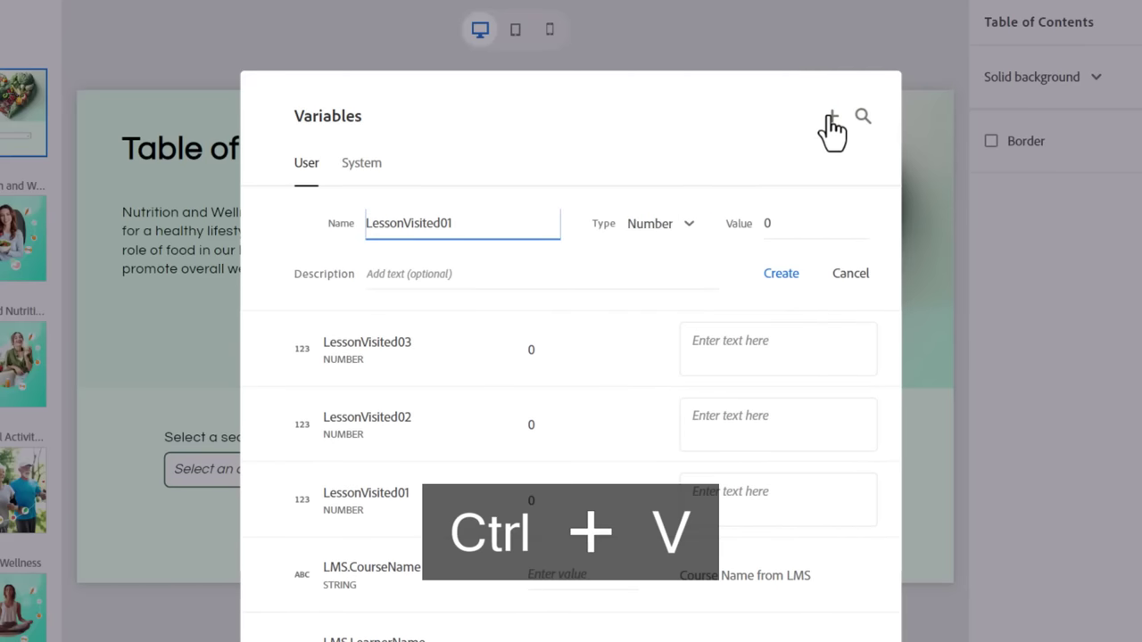
click(778, 288)
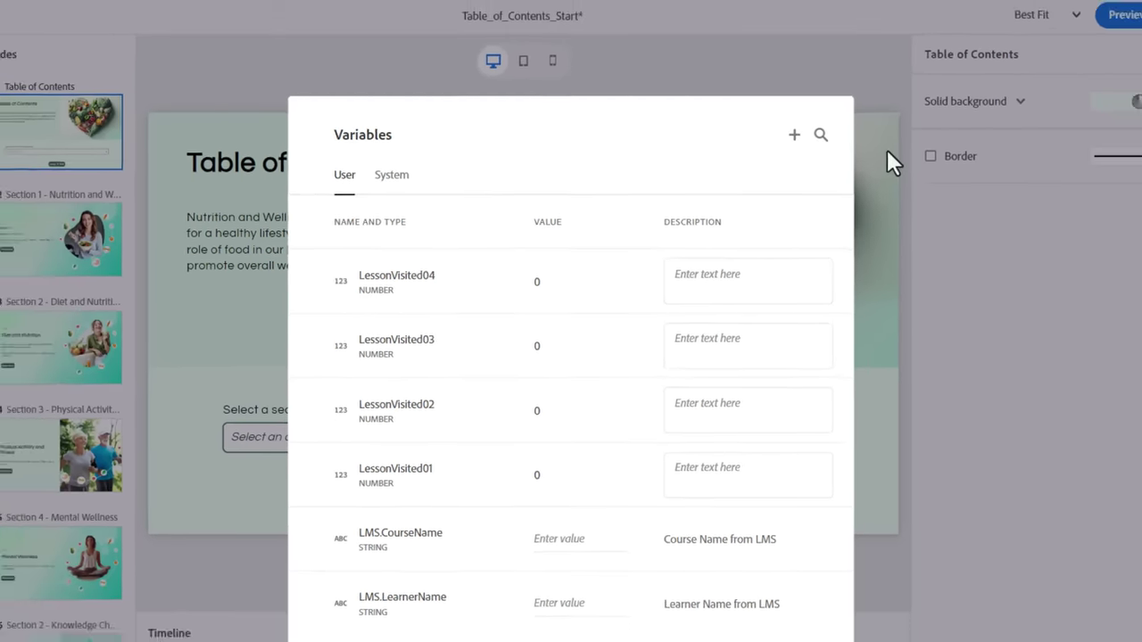
- On the Section 1 slide, make the Main Menu button assign LessonVisited01 the value 1
click(887, 149)
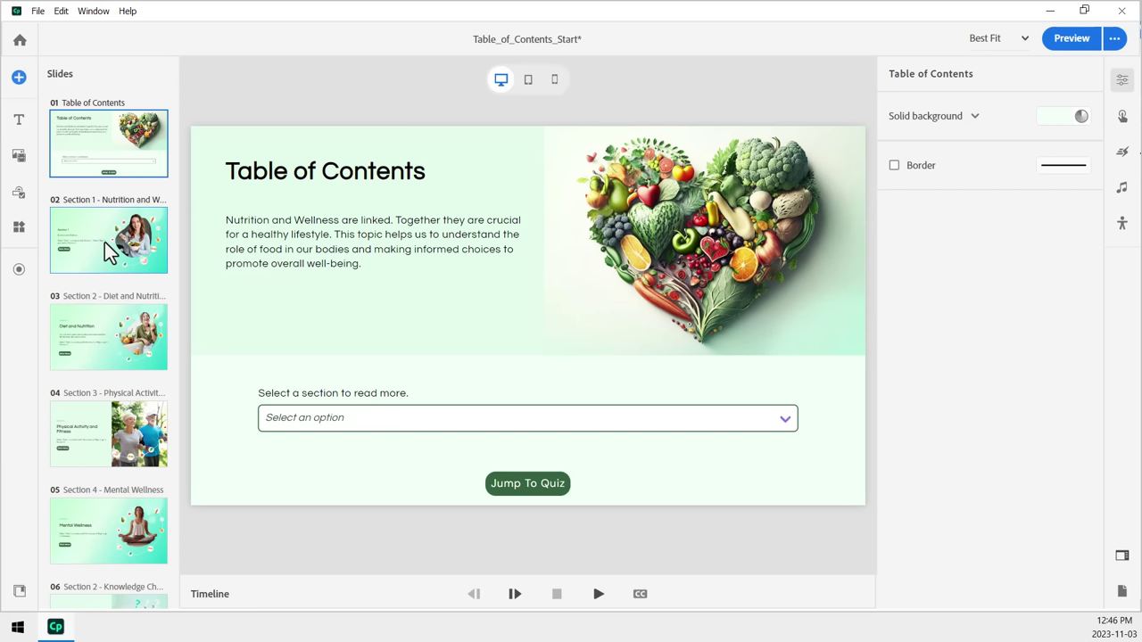
click(105, 251)
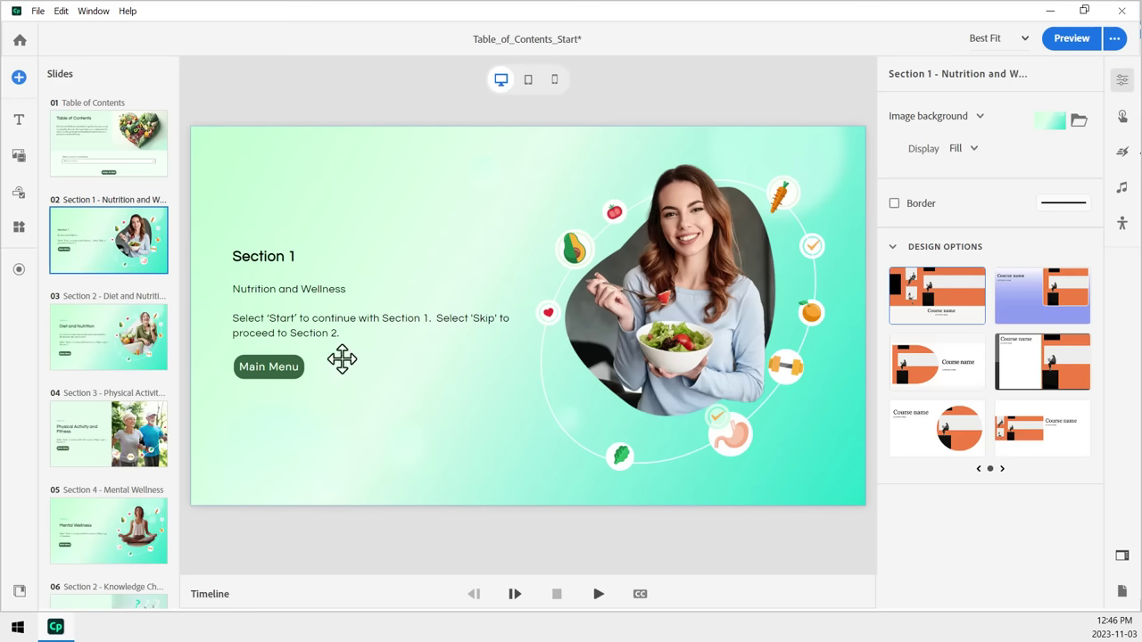
click(282, 379)
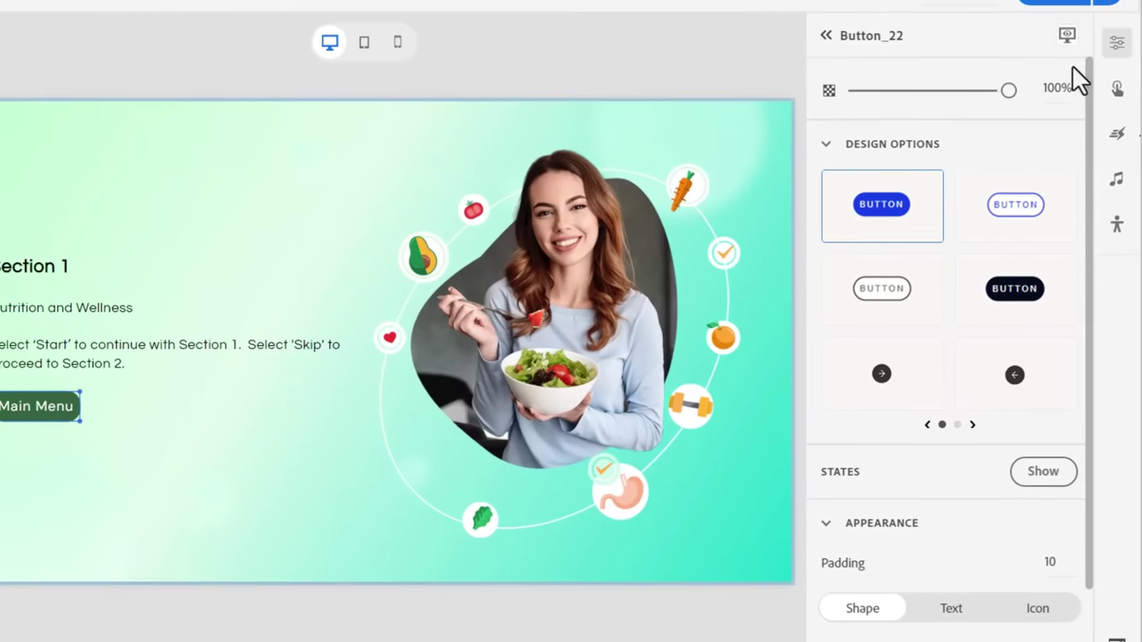
click(1116, 85)
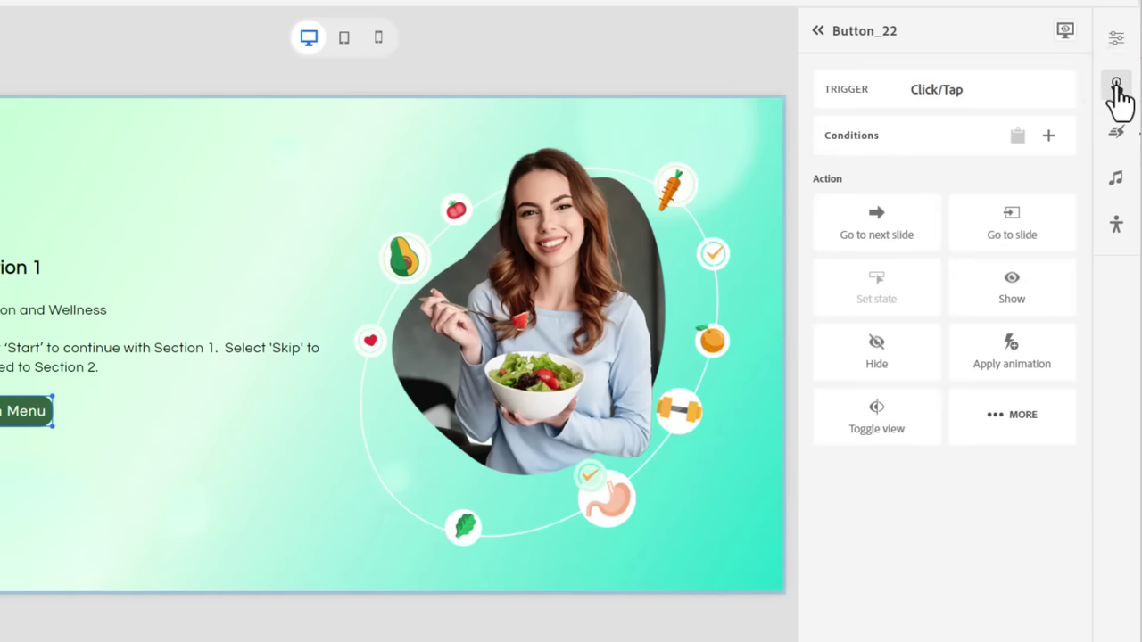
click(1011, 416)
scroll(1027, 268, down, 5)
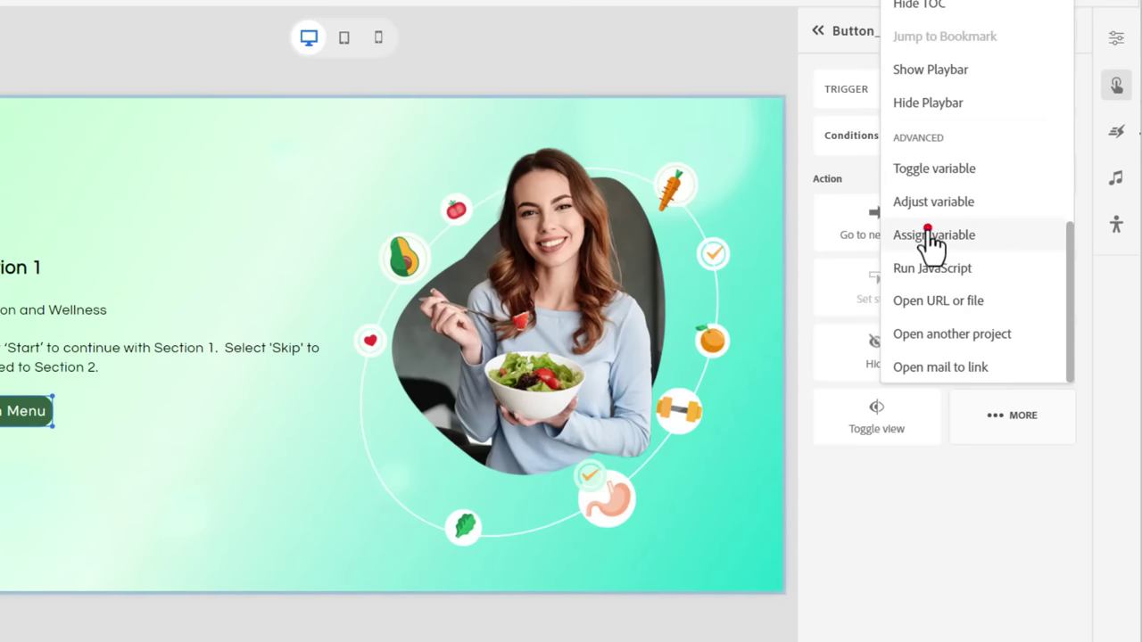
click(930, 238)
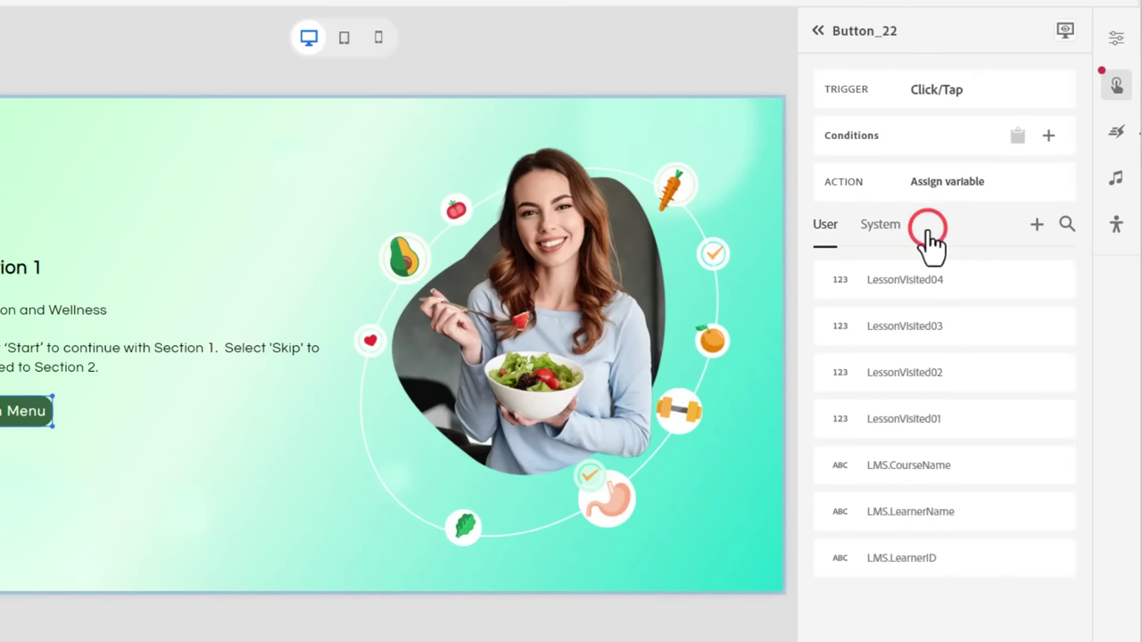
click(900, 426)
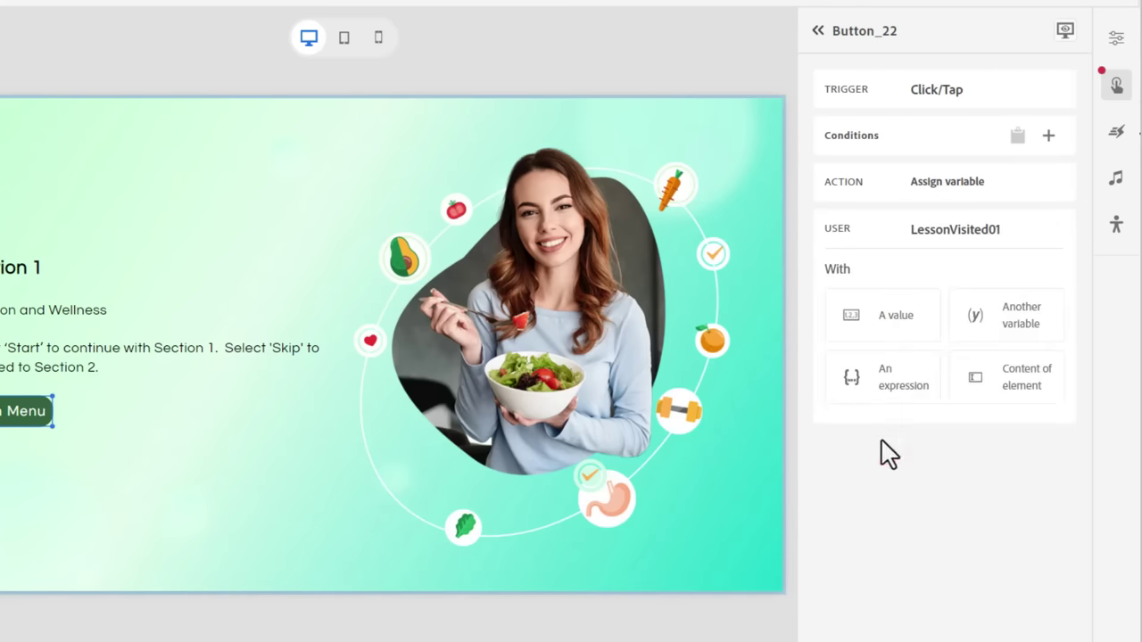
click(897, 329)
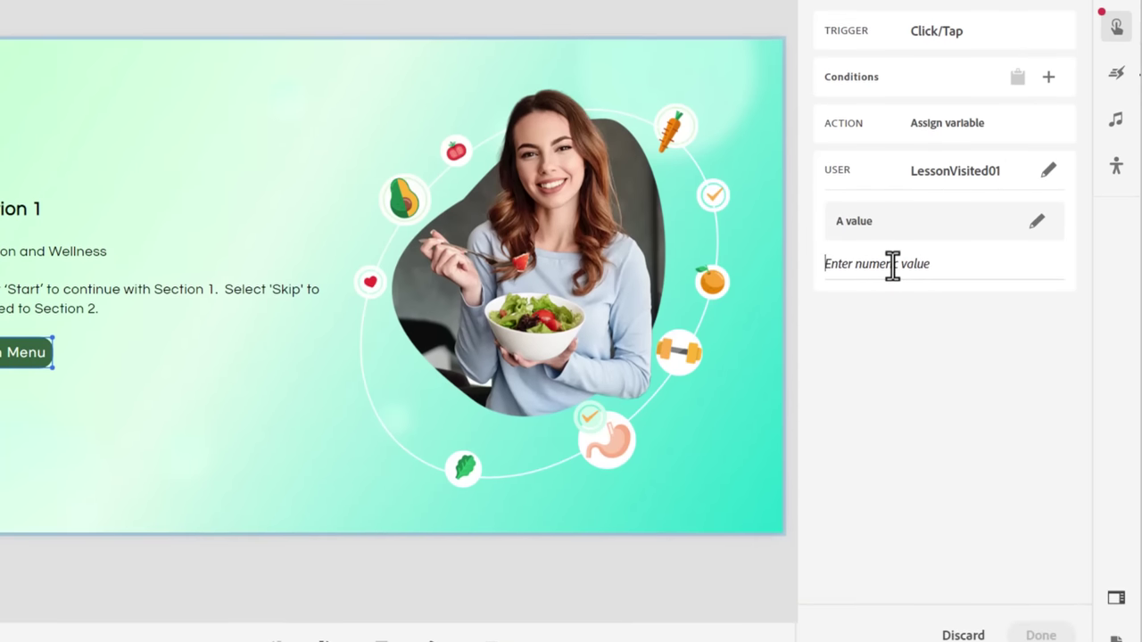
text(1)
click(944, 332)
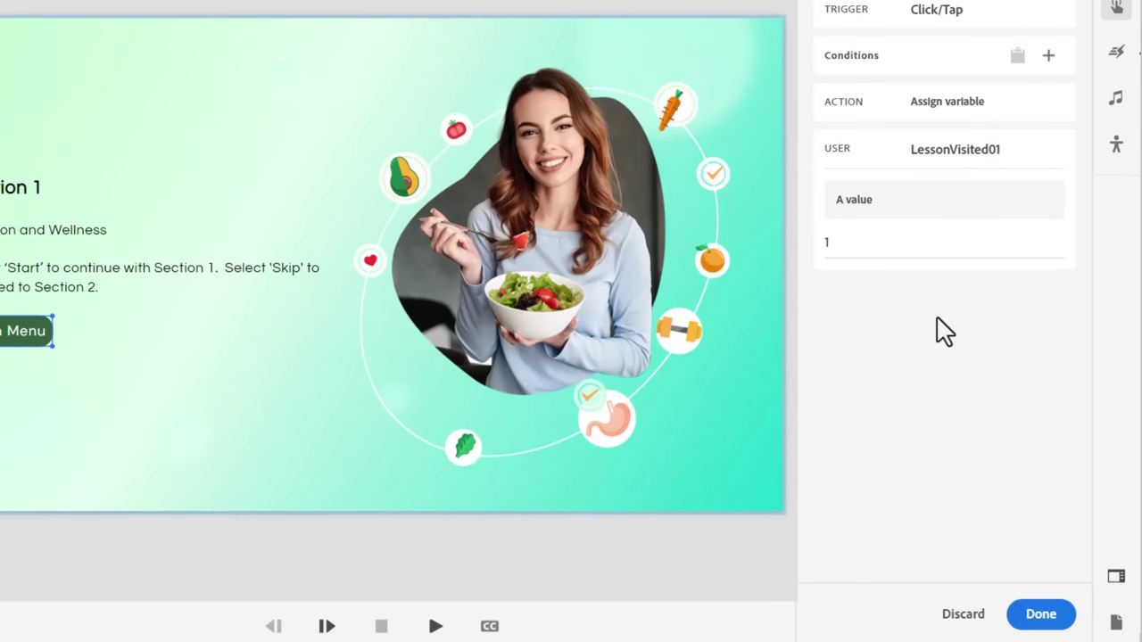
click(1040, 614)
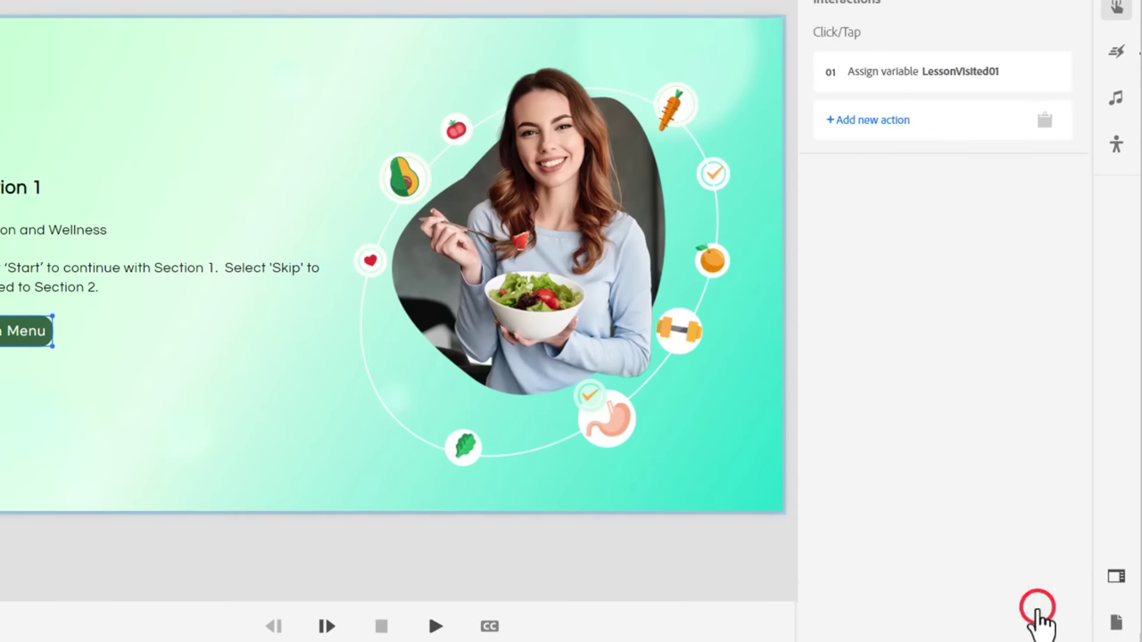
- Add a second action that goes to slide 01 Table of Contents
click(876, 124)
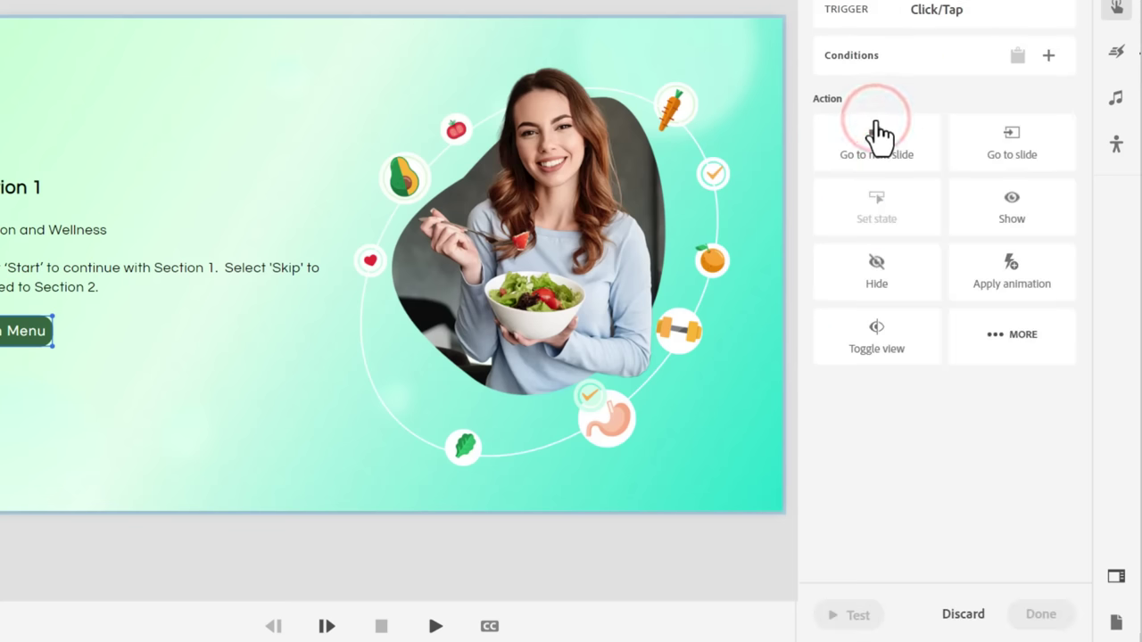
click(1017, 147)
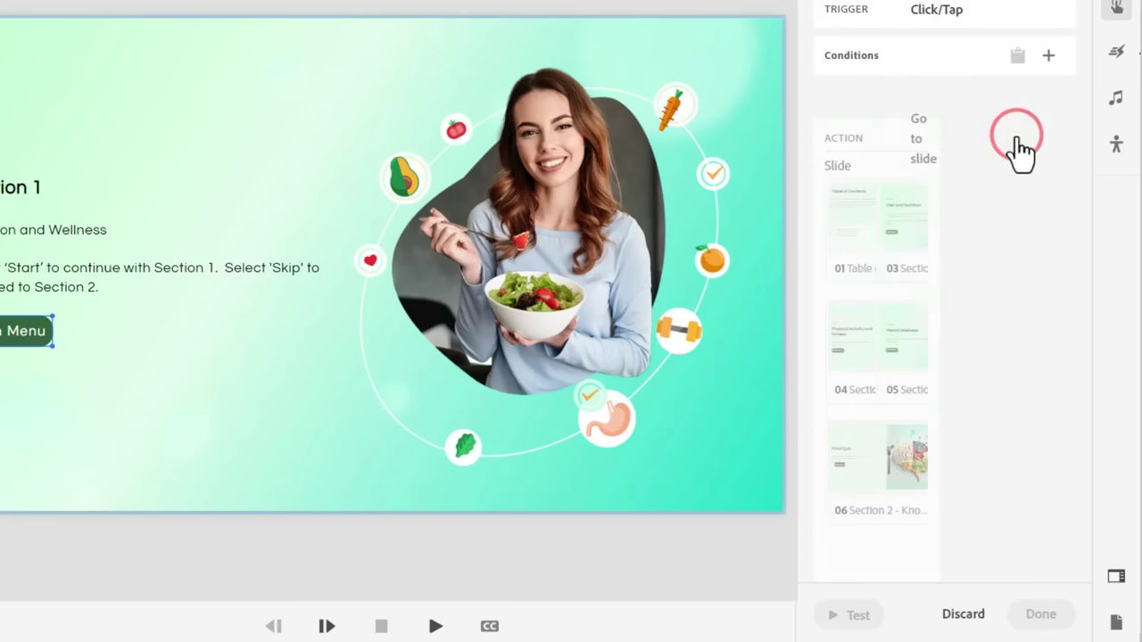
click(872, 200)
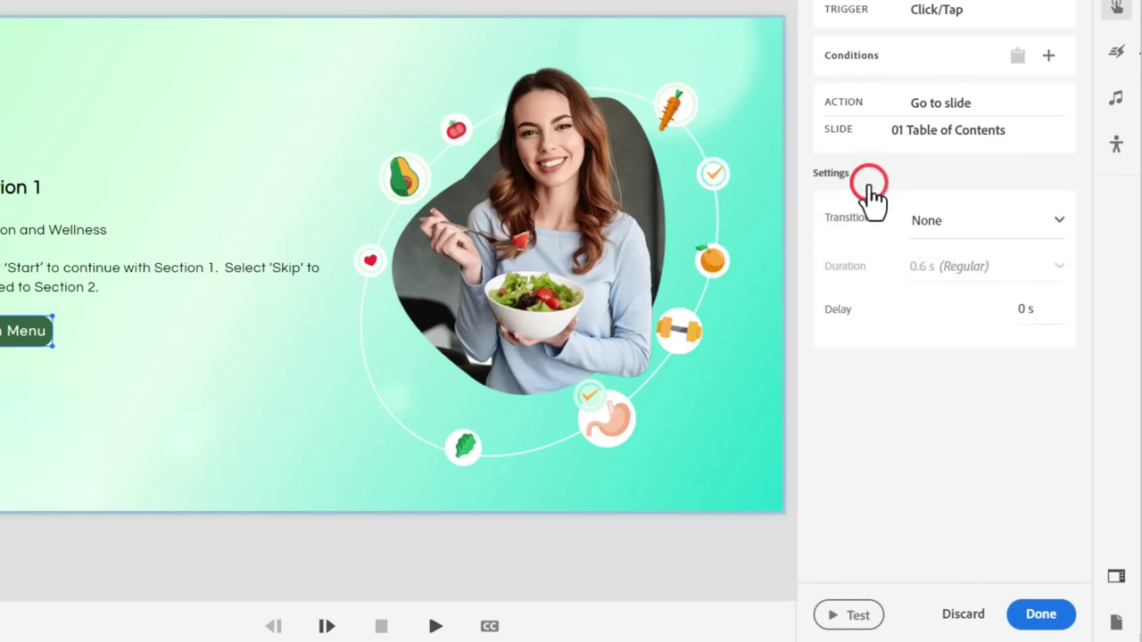
click(1051, 624)
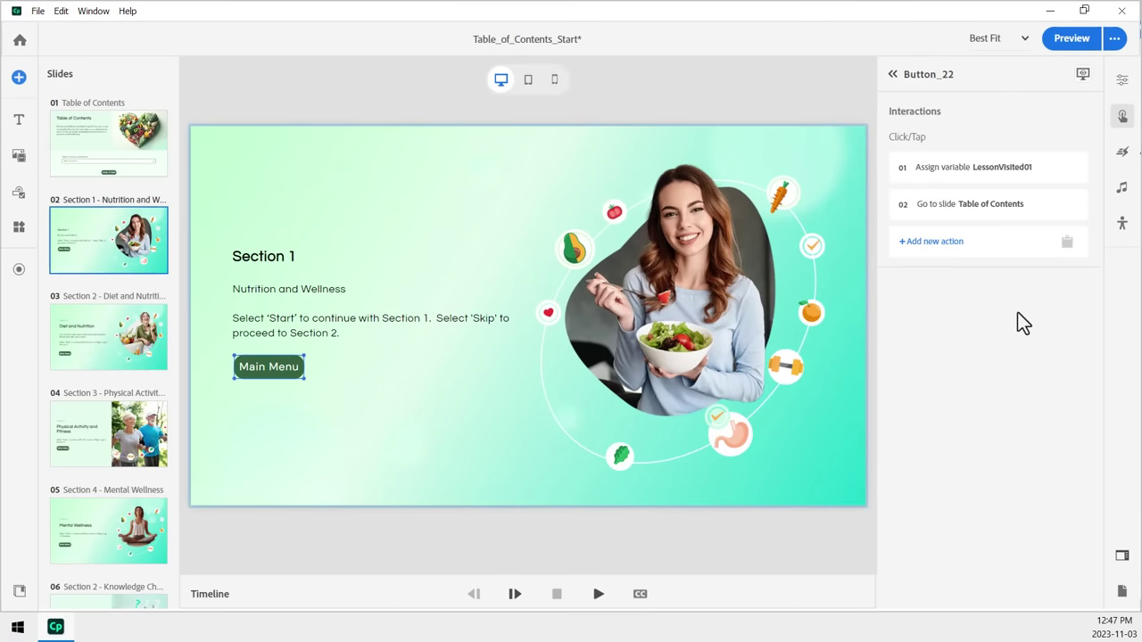
- On the Section 2 slide, make the Main Menu button assign LessonVisited02 the value 1
click(106, 341)
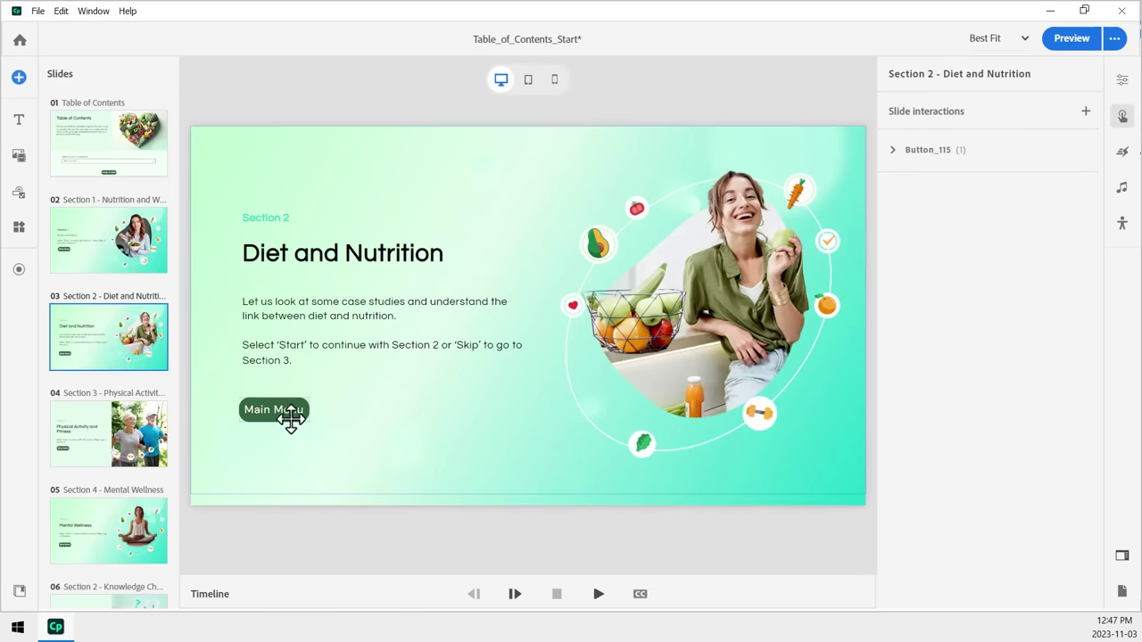
click(294, 426)
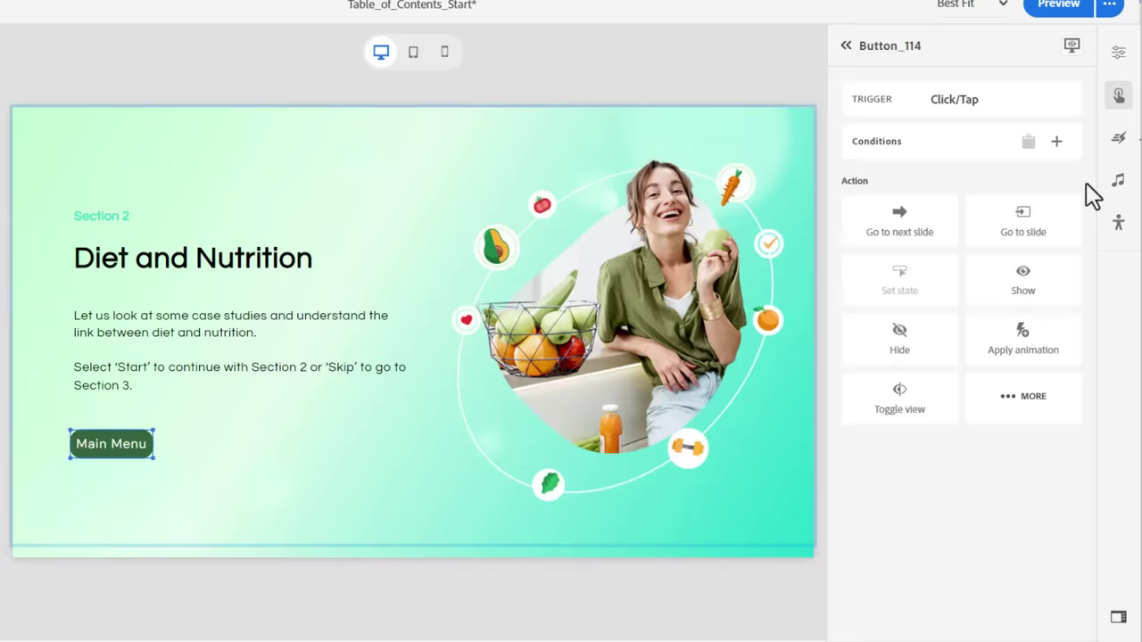
click(1001, 416)
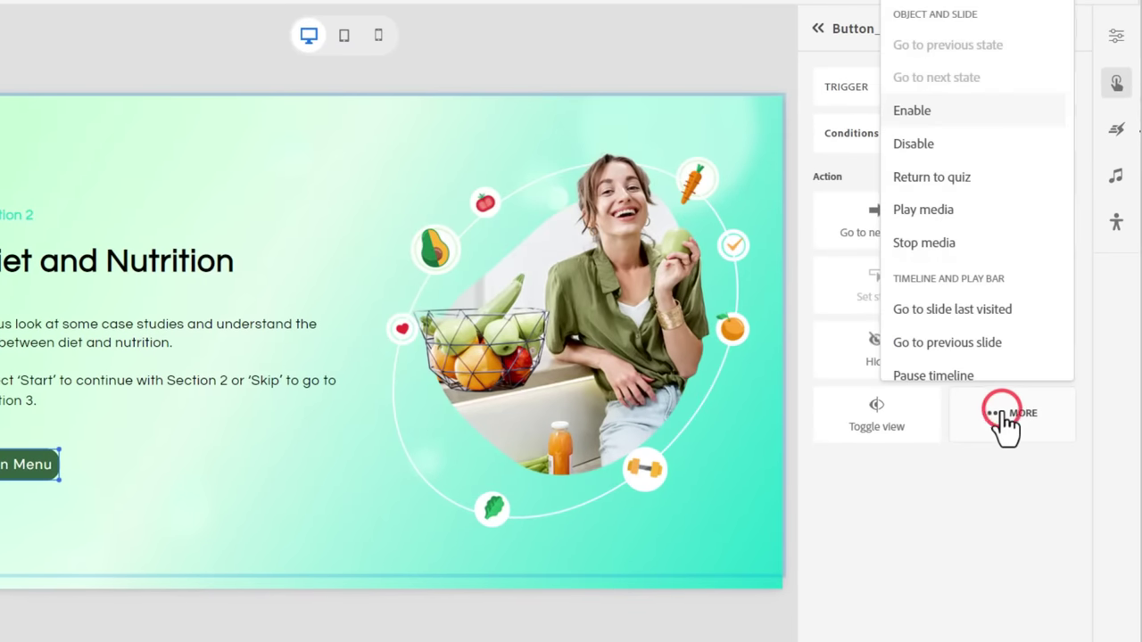
scroll(969, 312, down, 10)
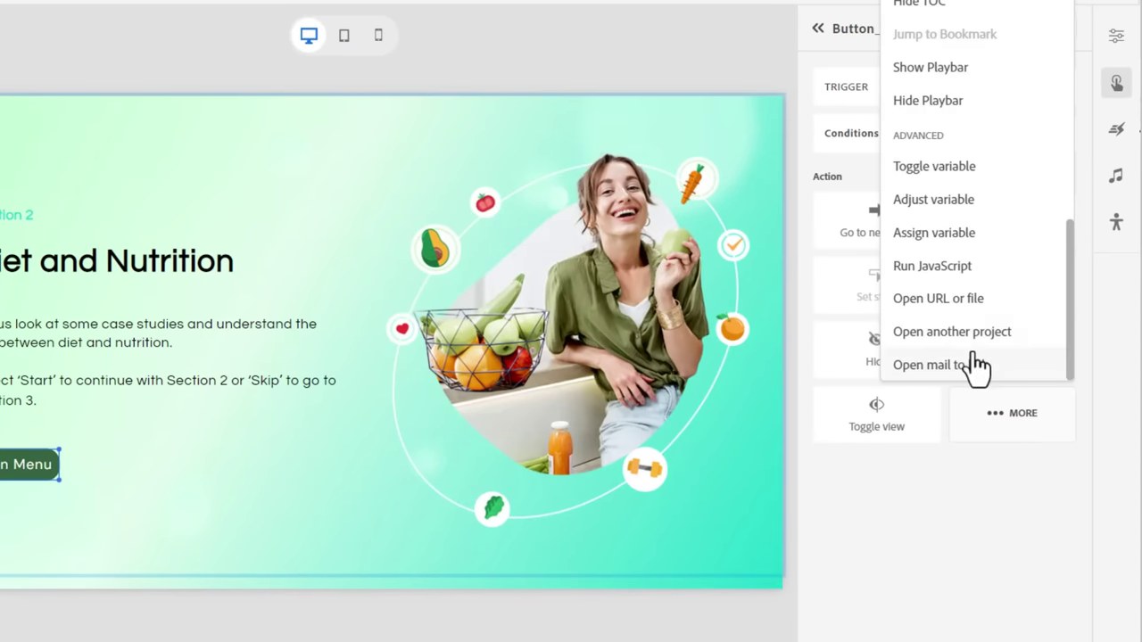
click(929, 236)
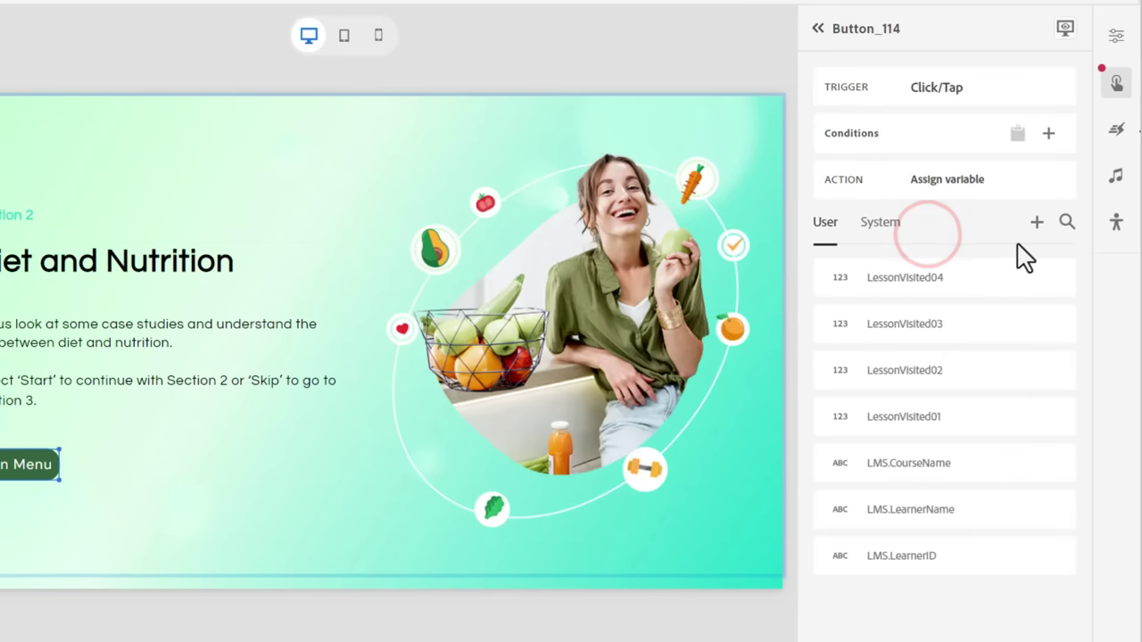
click(896, 375)
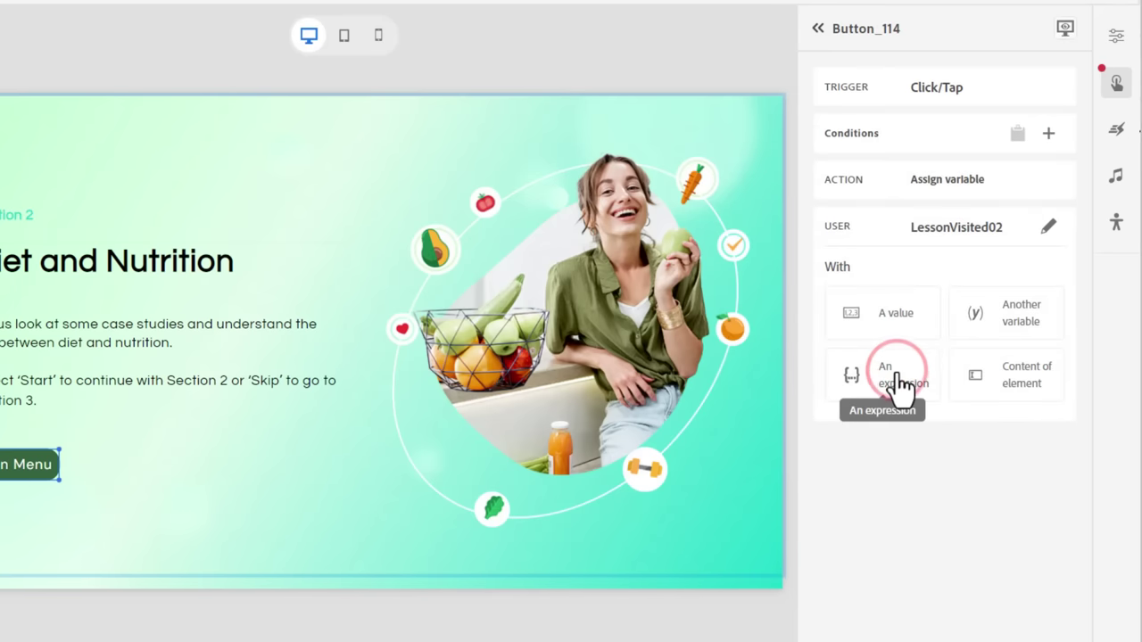
click(892, 319)
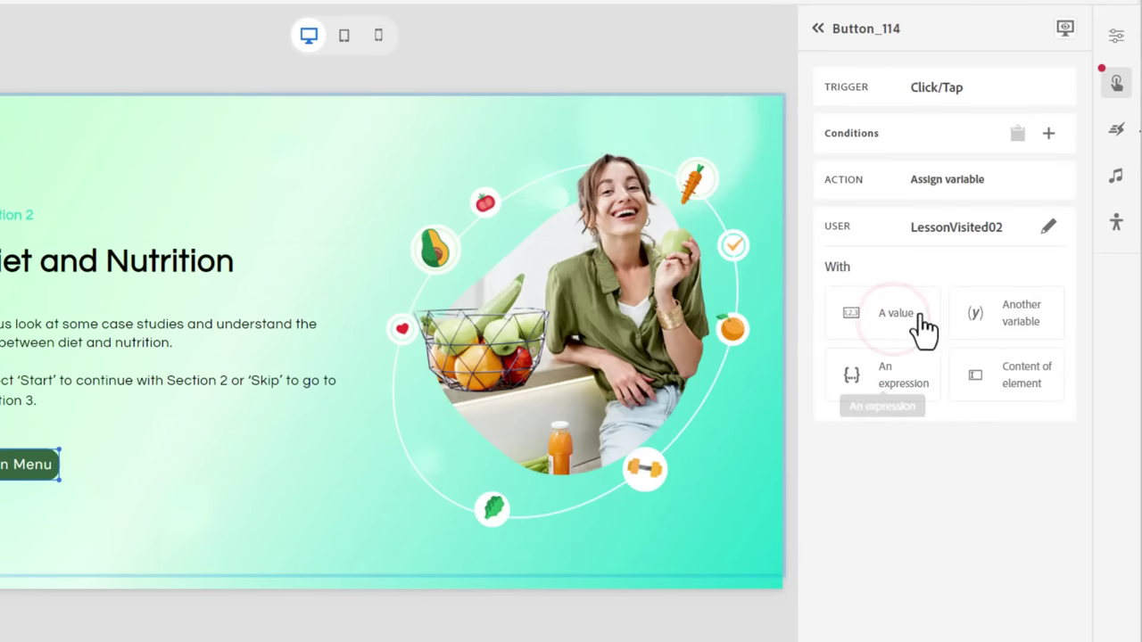
click(909, 308)
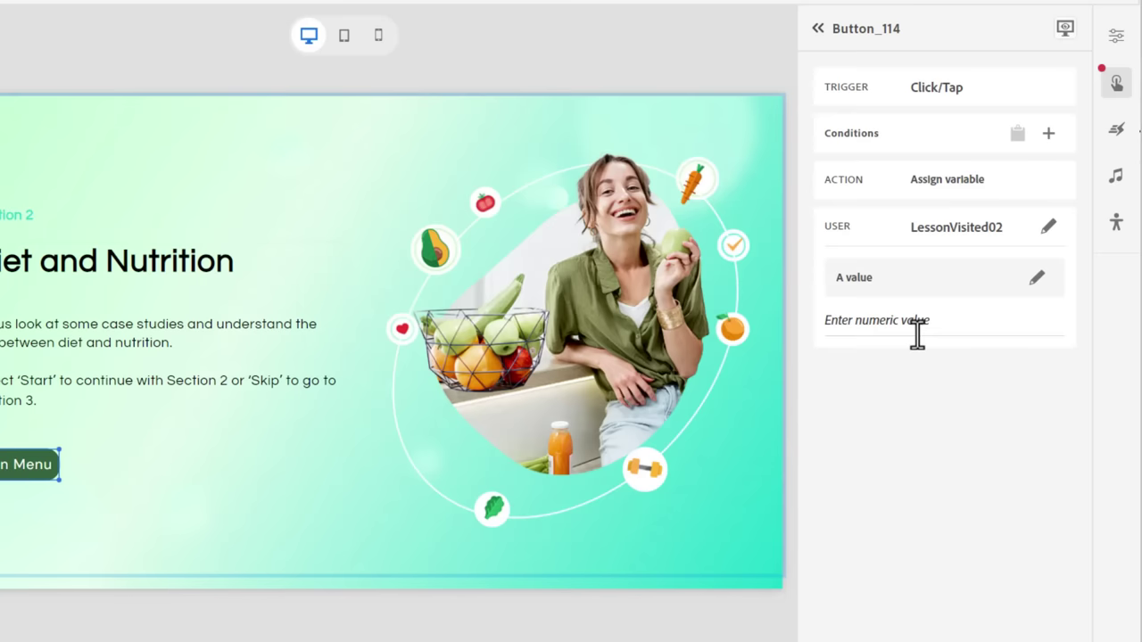
text(1)
click(1049, 607)
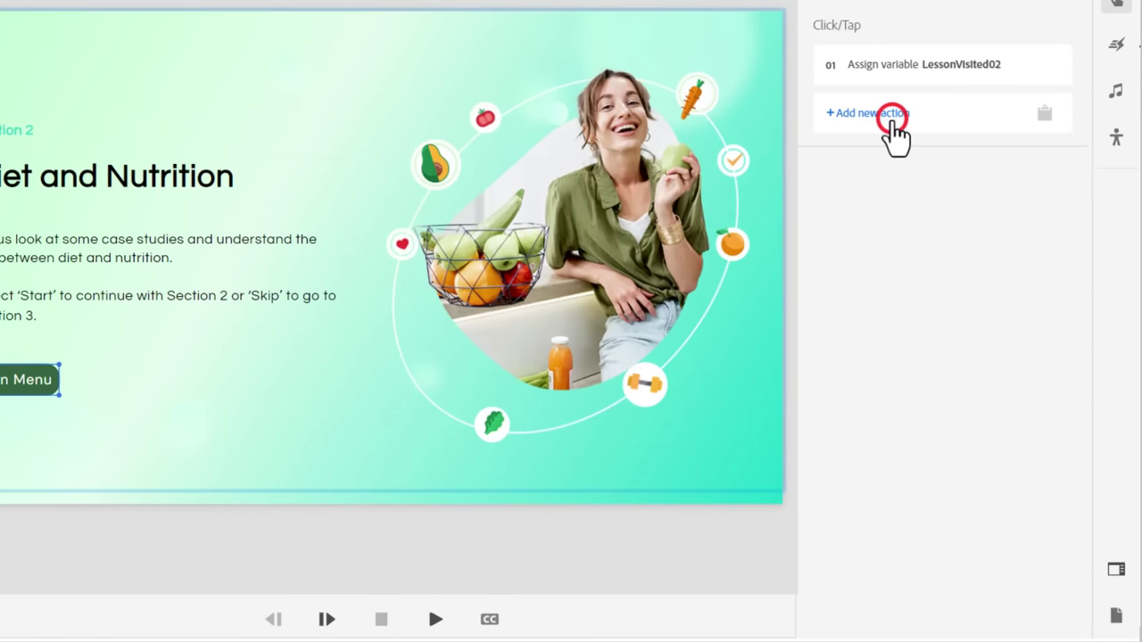
- Add a second action that goes to slide 01 Table of Contents
click(892, 118)
click(1009, 135)
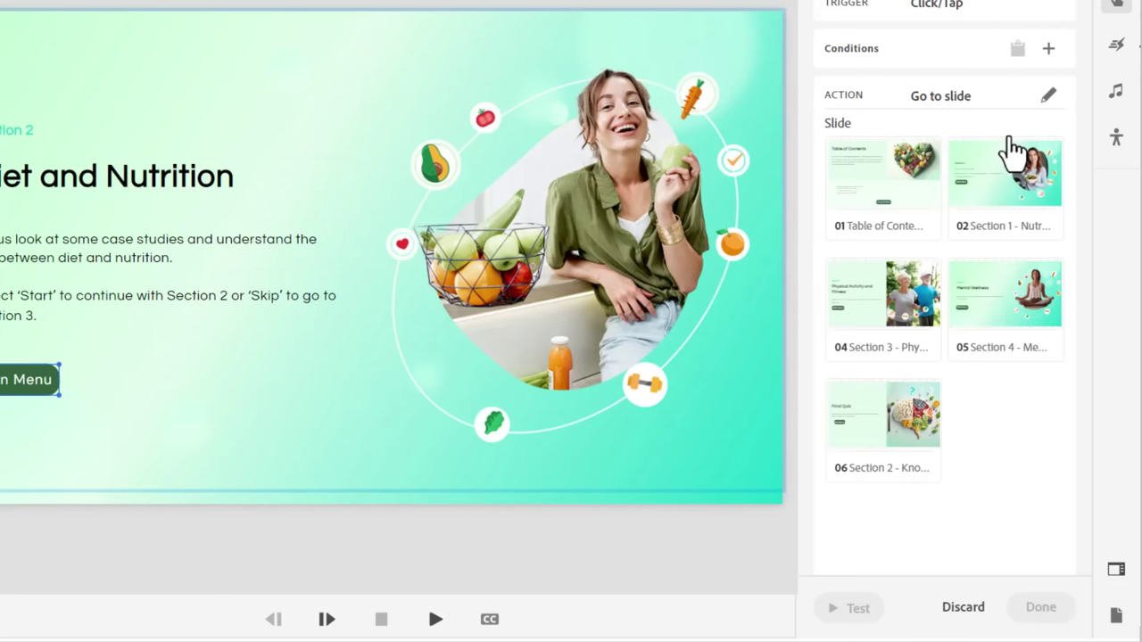
click(912, 171)
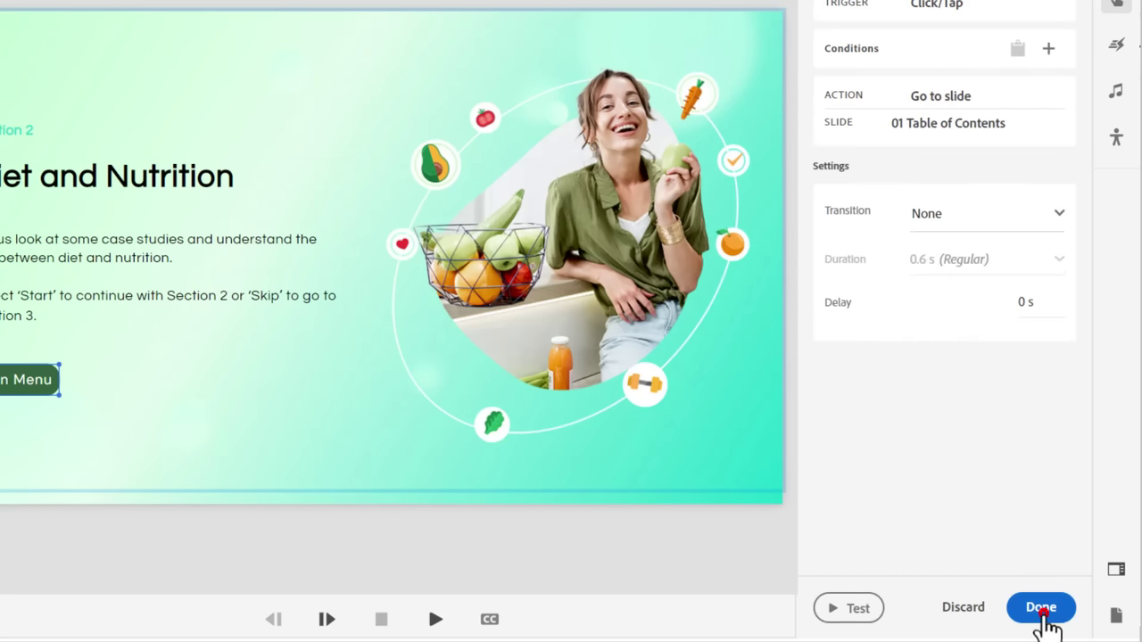
click(1042, 611)
click(102, 434)
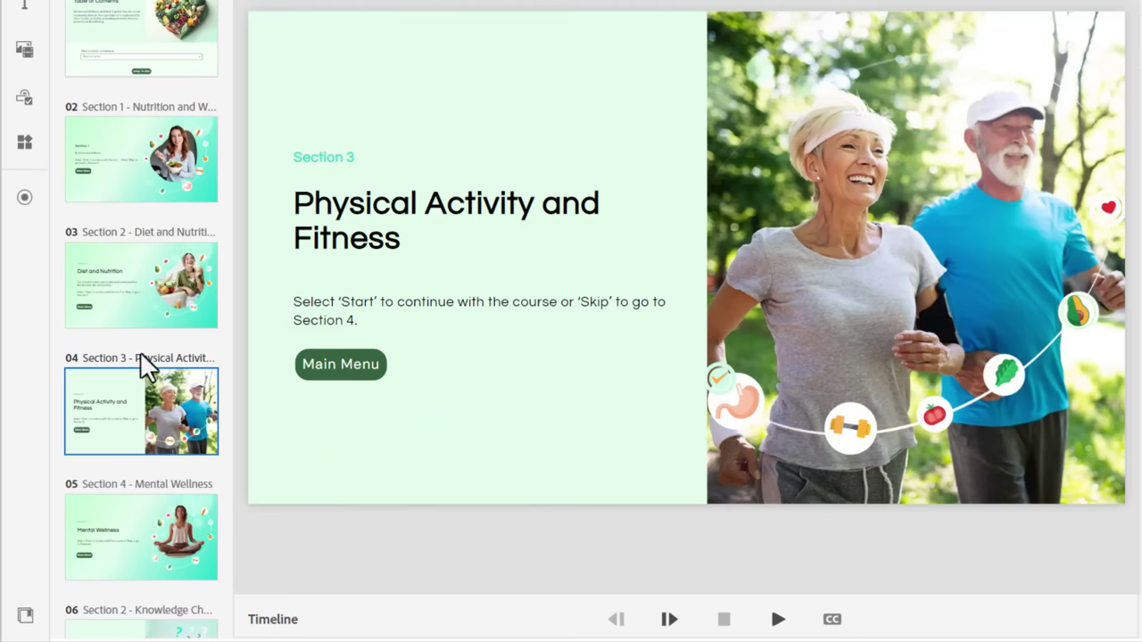
- Make the Section 3 Main Menu button assign LessonVisited03 the value 1
click(331, 366)
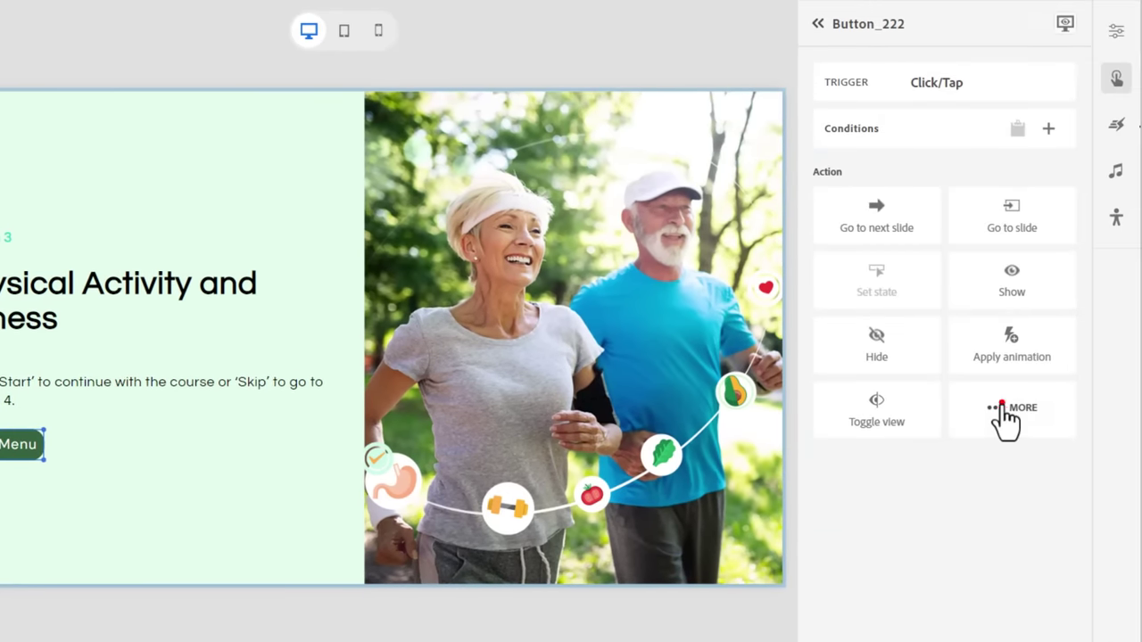
click(1141, 336)
scroll(996, 375, down, 5)
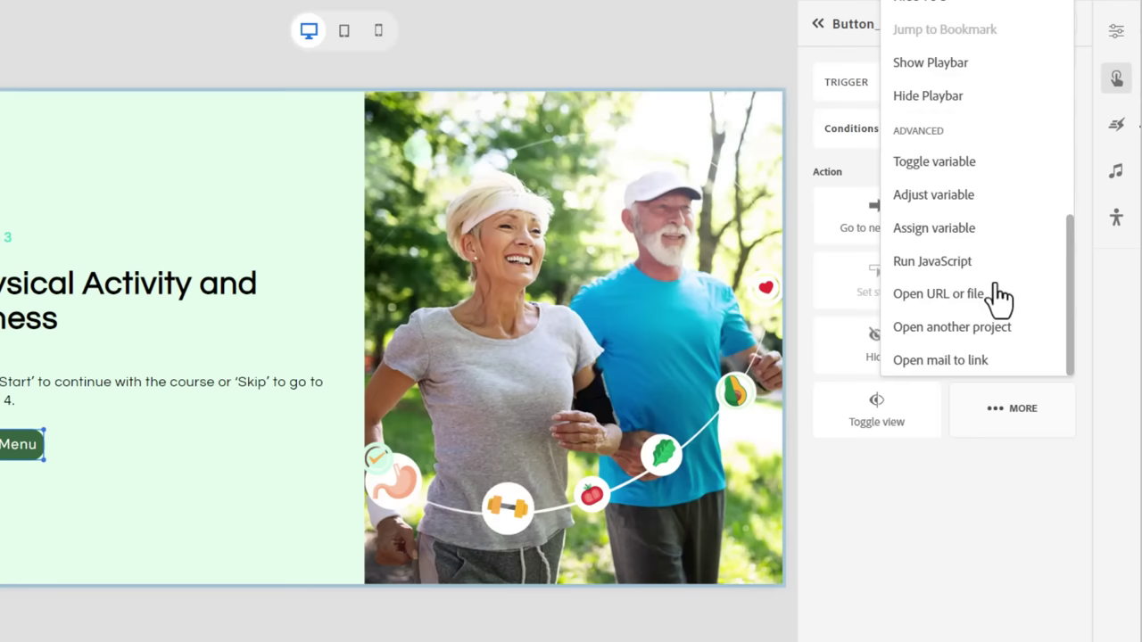
click(923, 235)
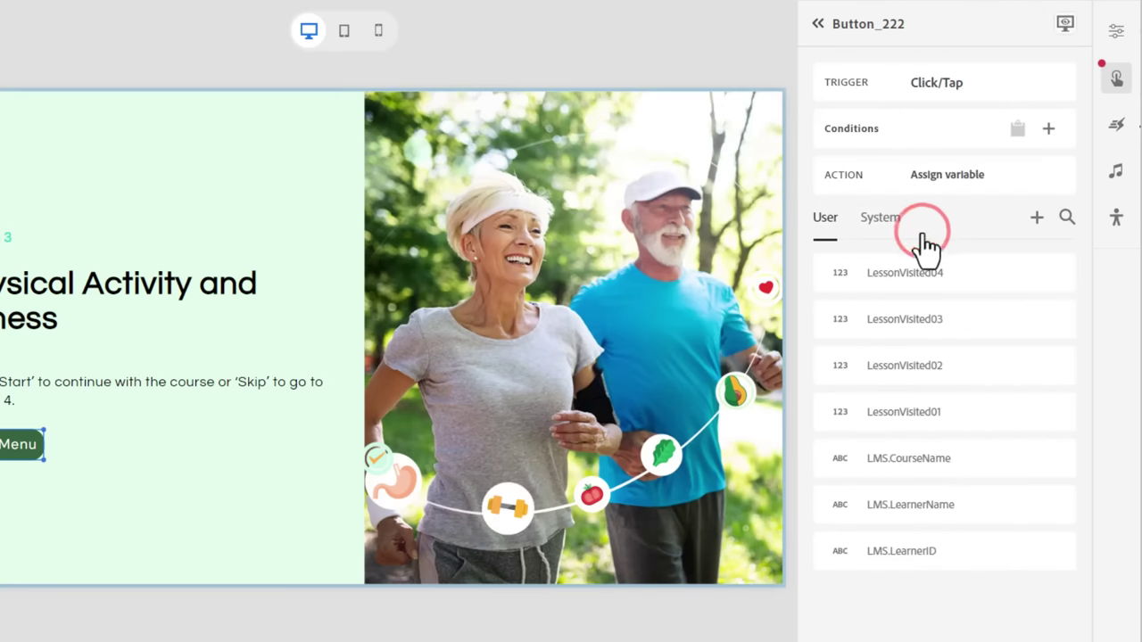
click(926, 321)
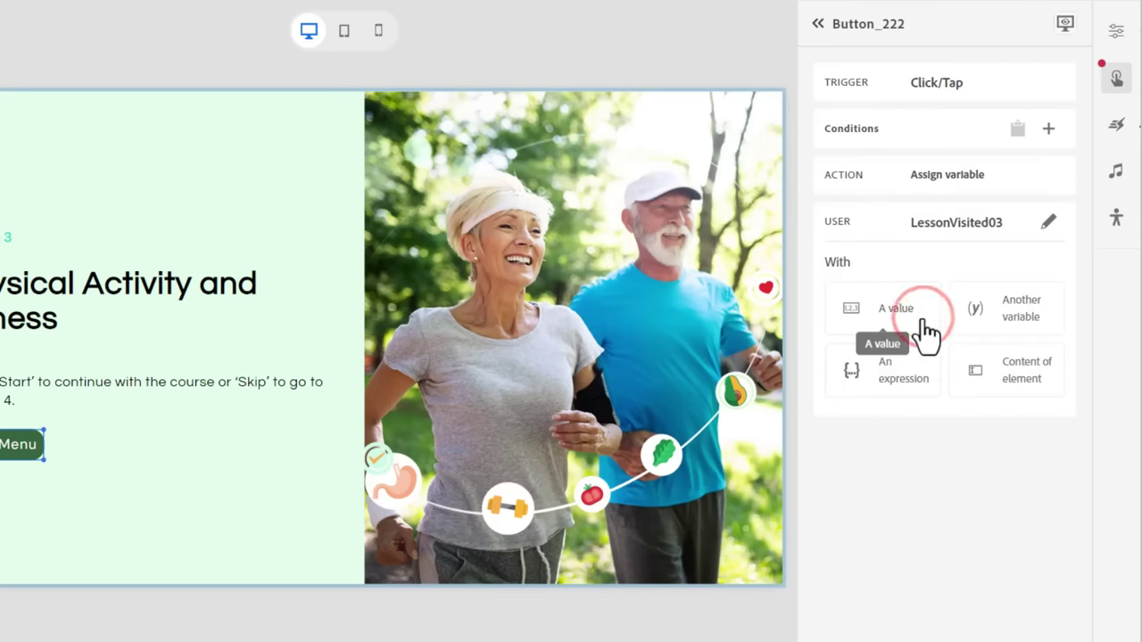
click(873, 314)
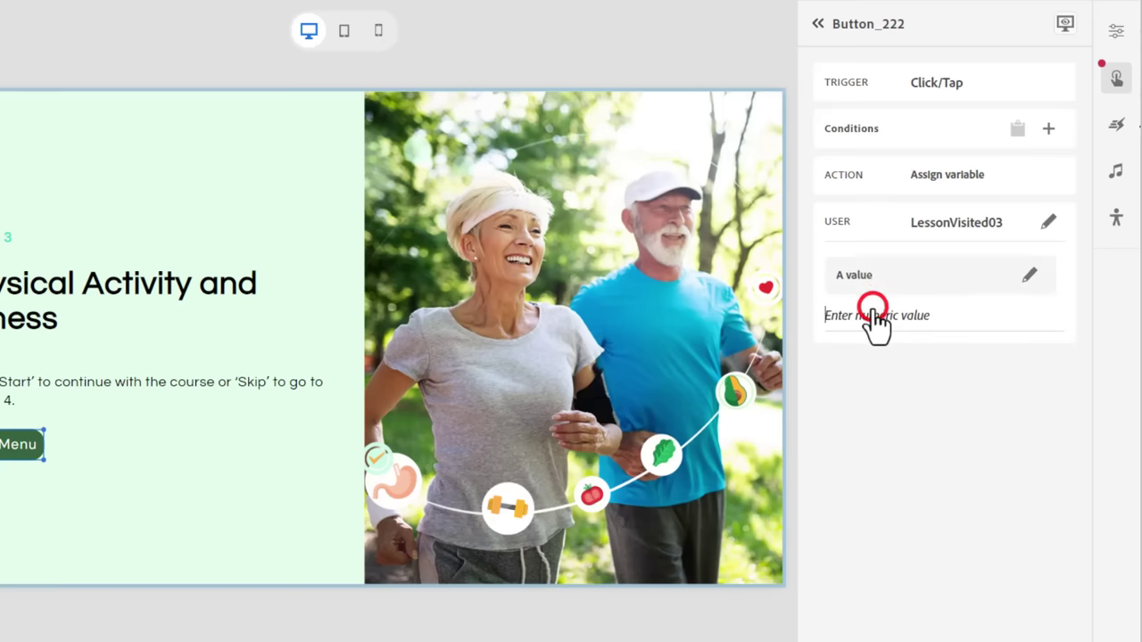
text(1)
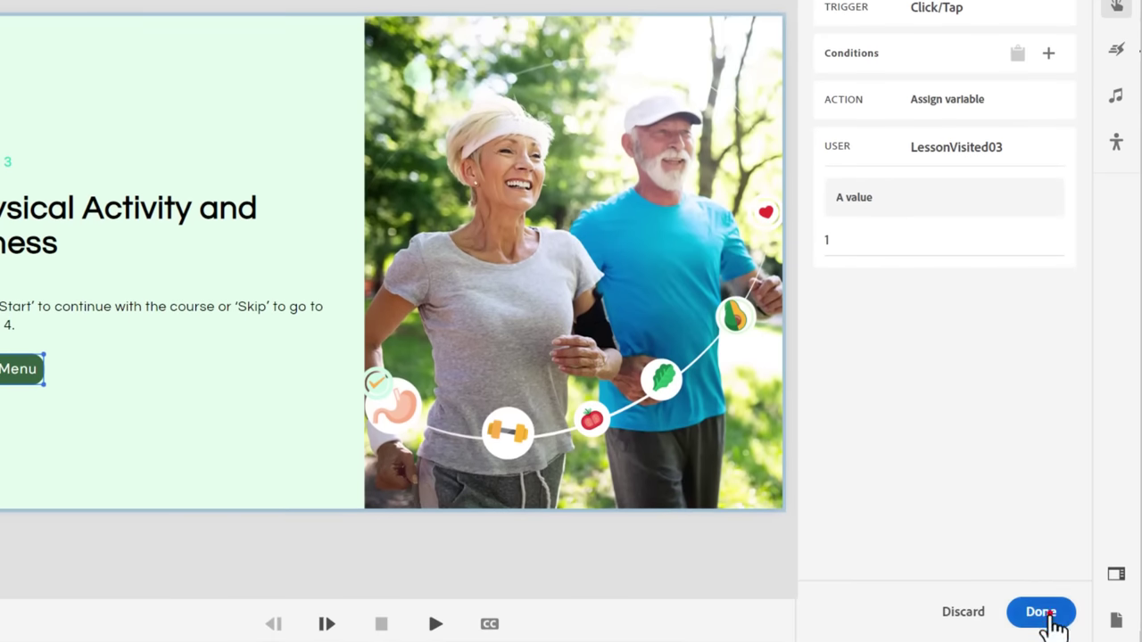
click(1044, 614)
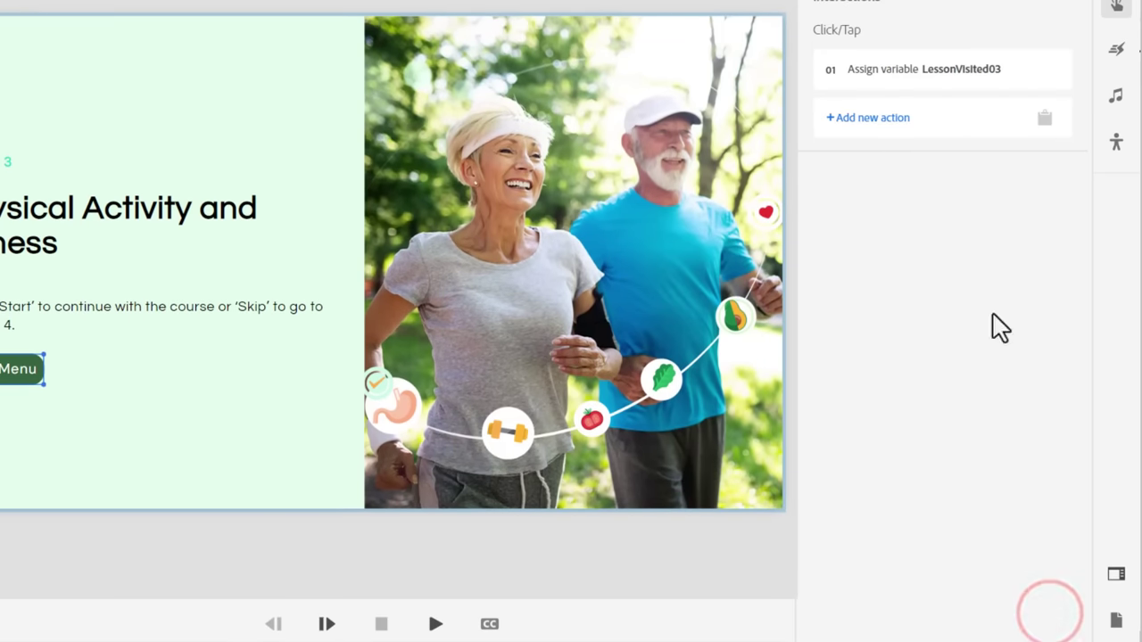
- Add a second action that goes to slide 01 Table of Contents
click(891, 125)
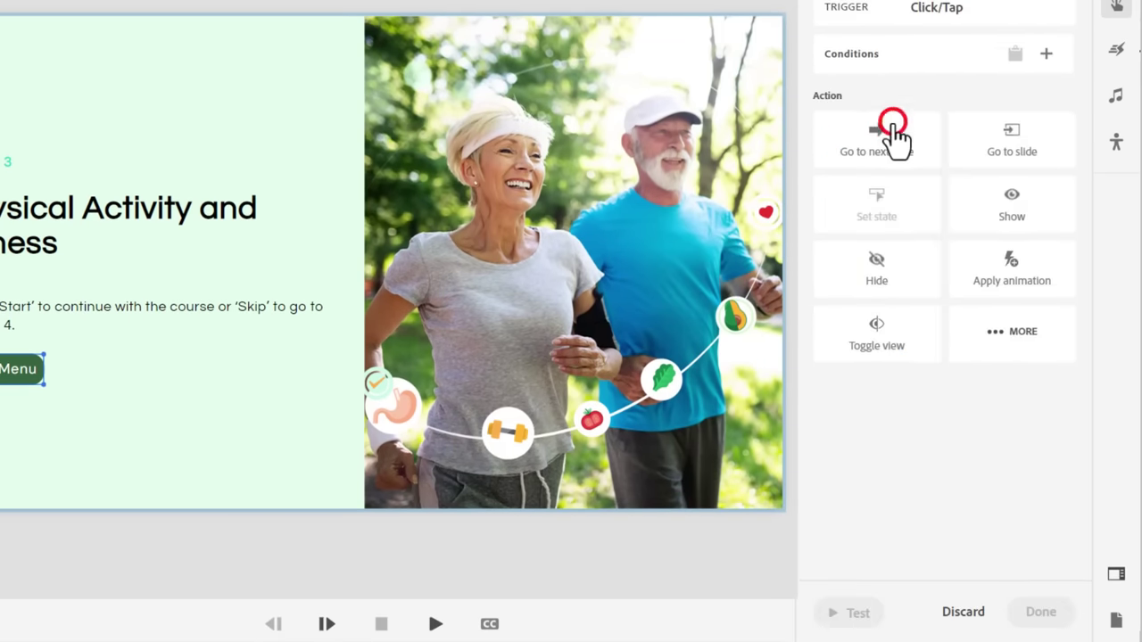
click(1012, 141)
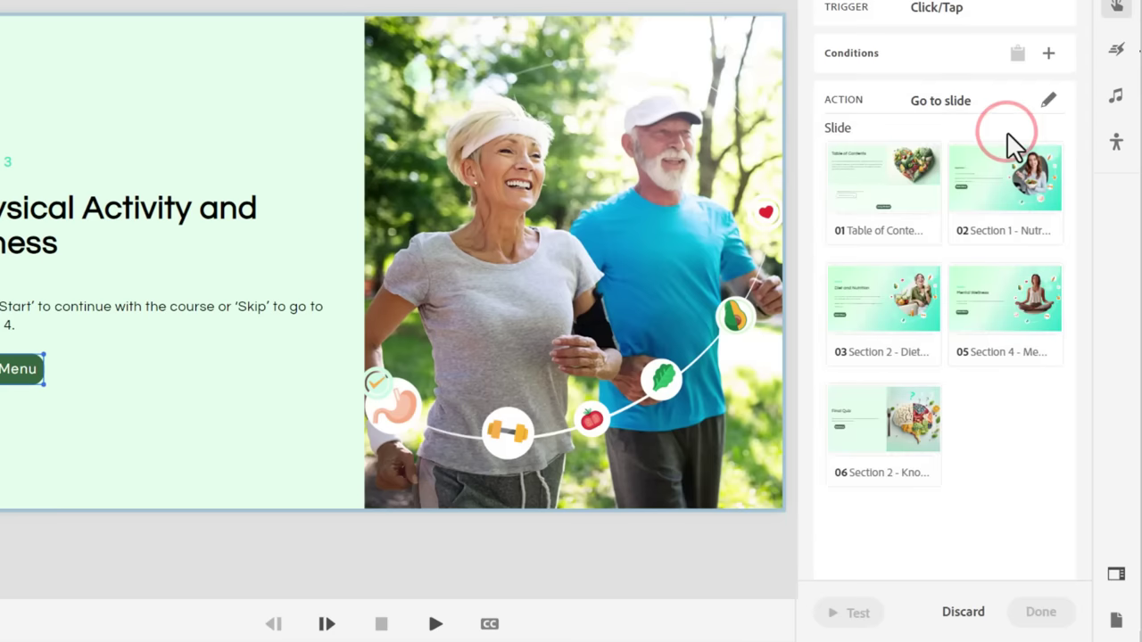
click(858, 186)
click(1060, 611)
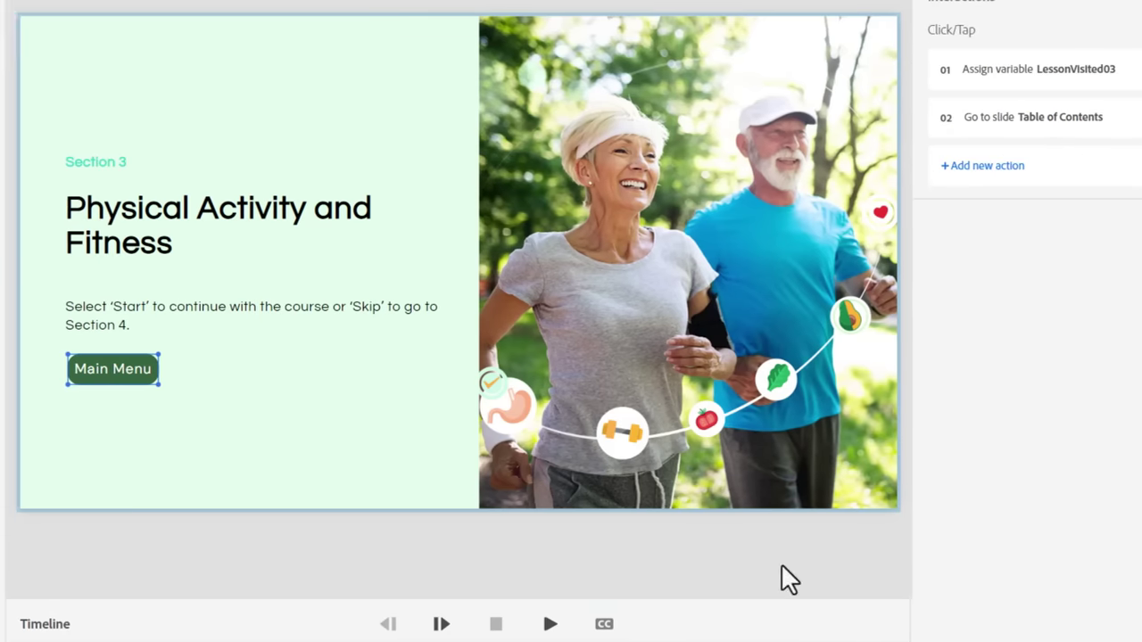
- On the Mental Wellness slide, make the Main Menu button assign LessonVisited04 the value 1
click(148, 552)
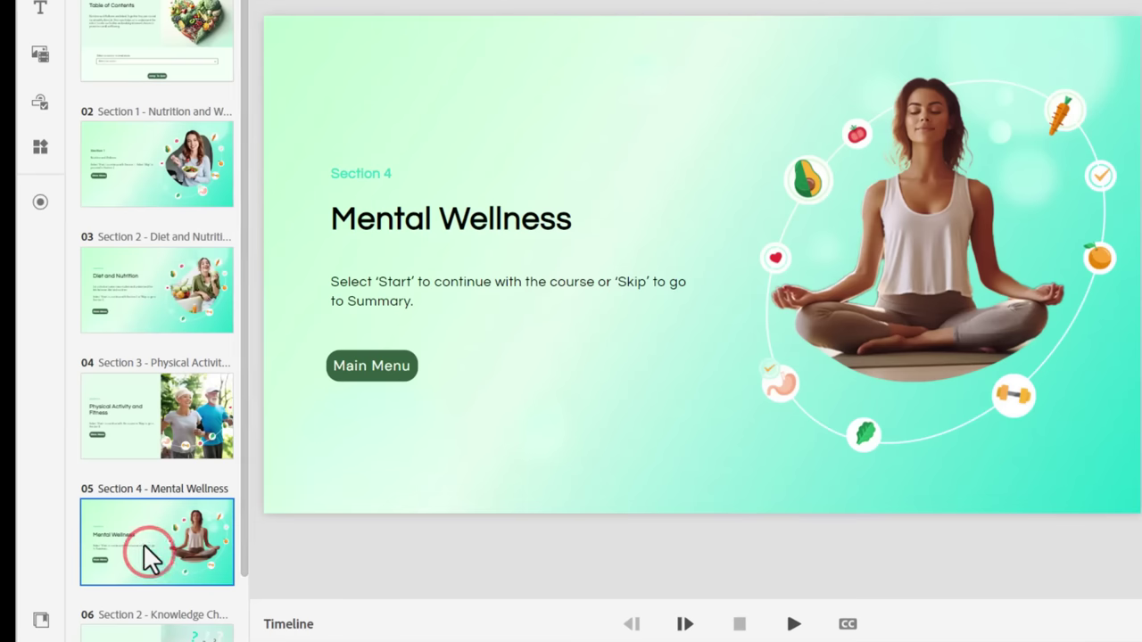
click(373, 373)
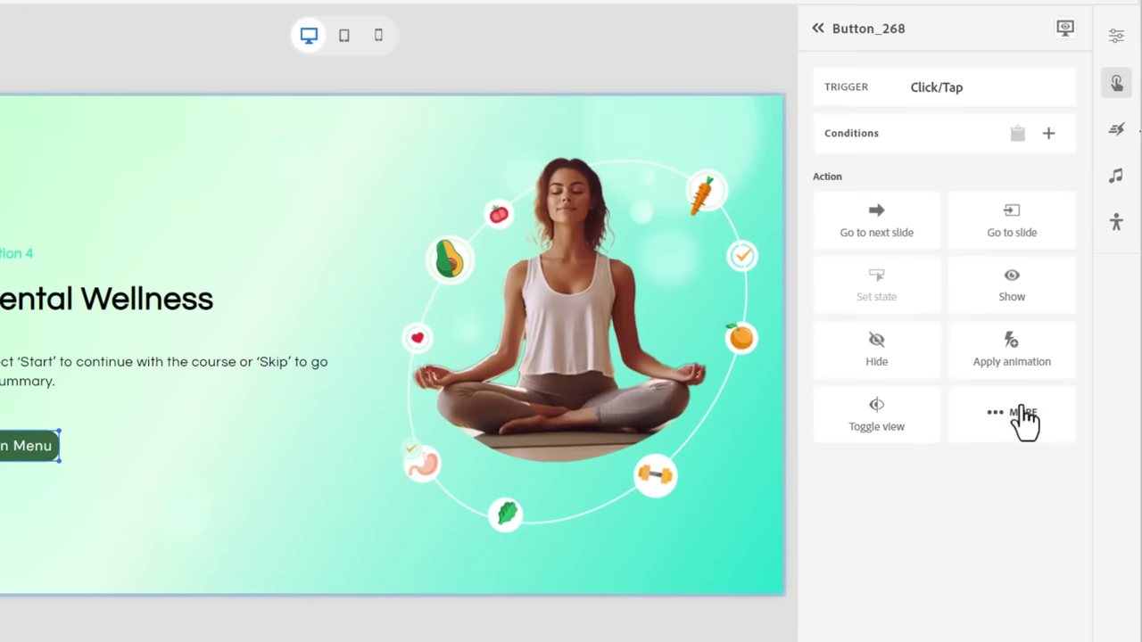
click(1082, 404)
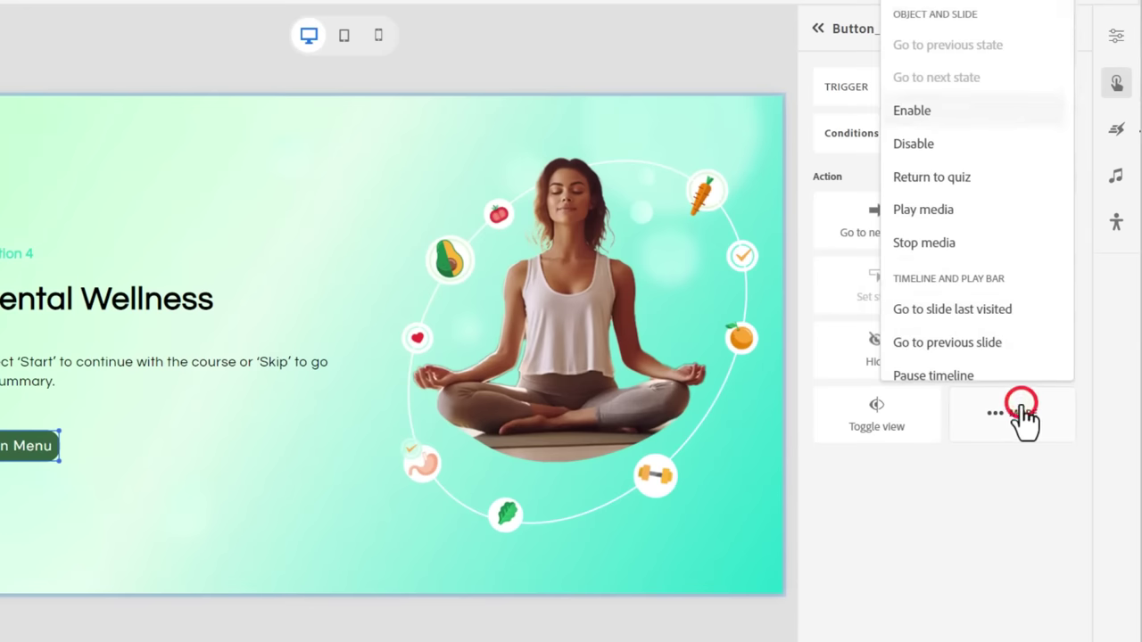
scroll(1078, 308, down, 5)
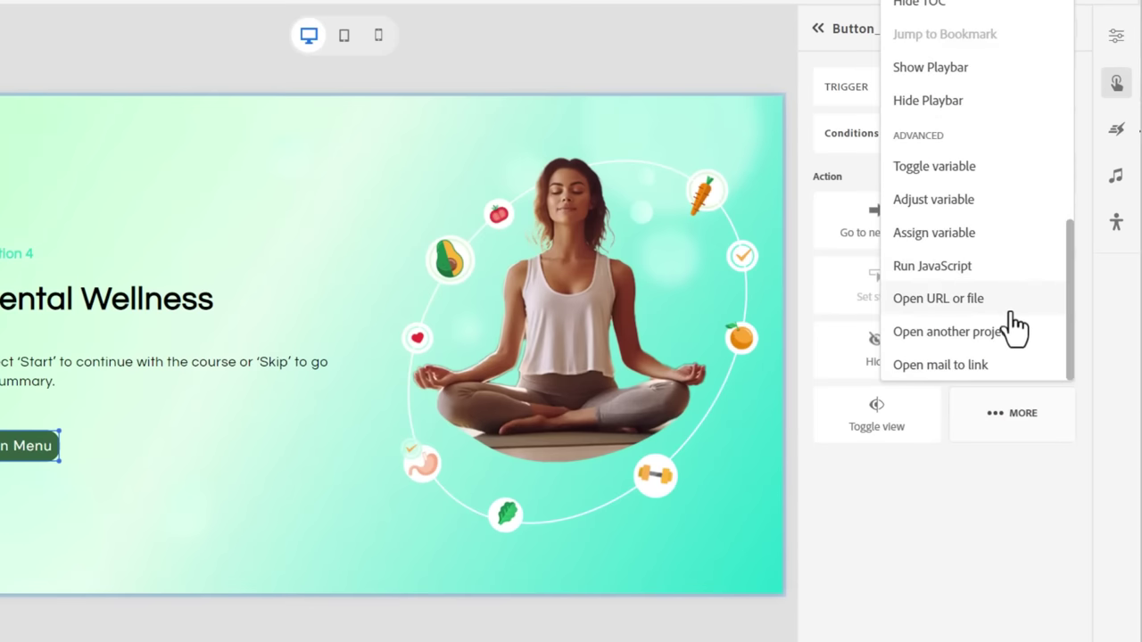
click(928, 239)
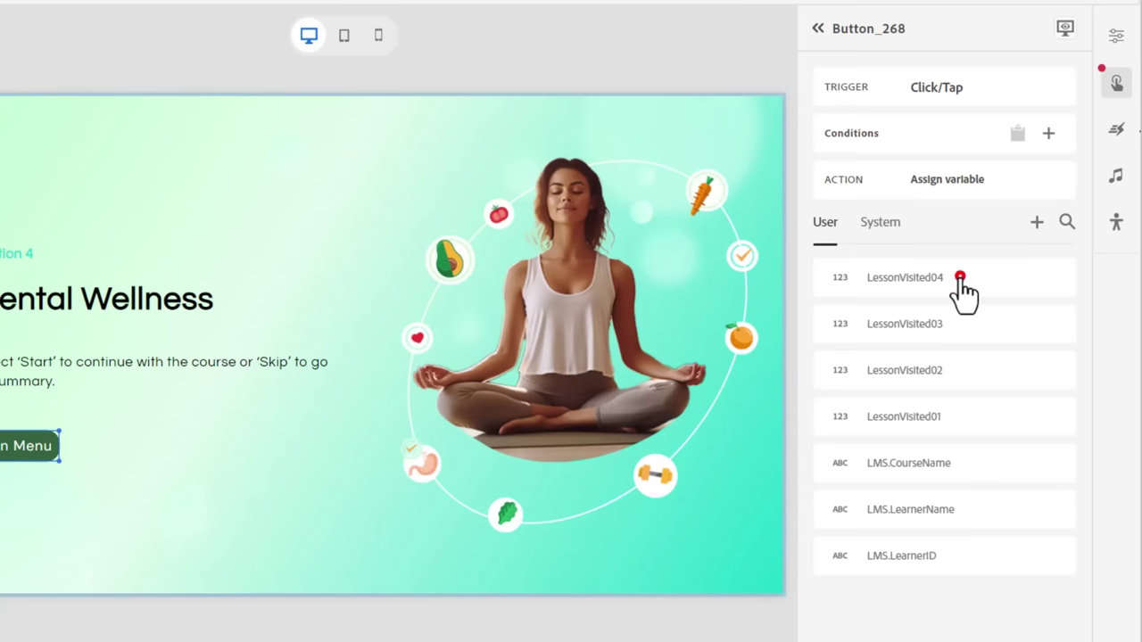
click(959, 277)
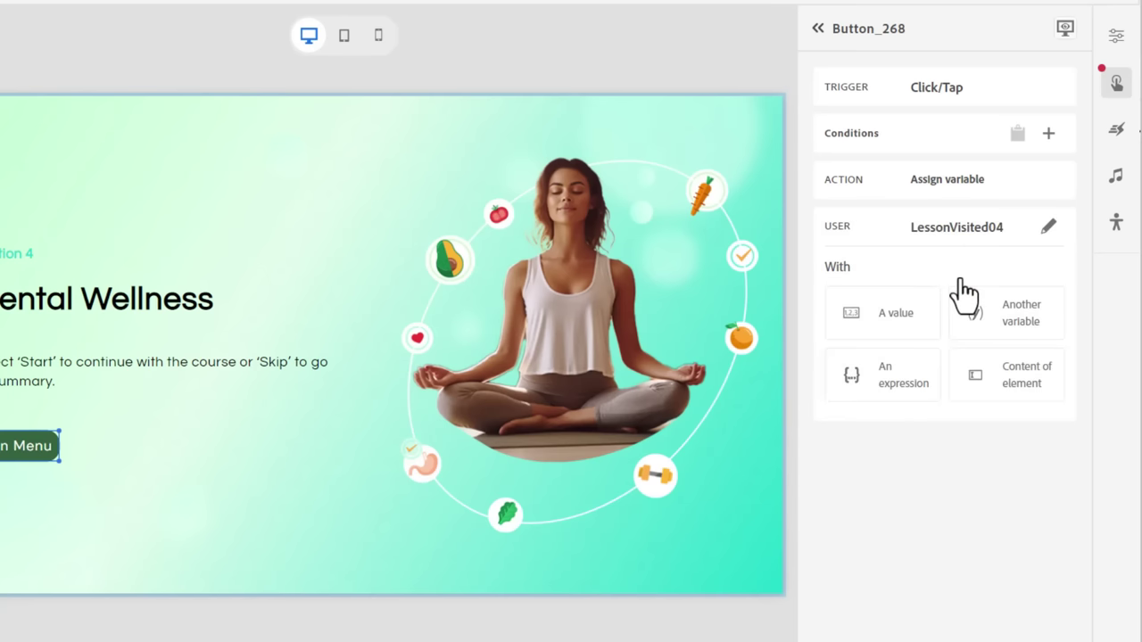
click(900, 303)
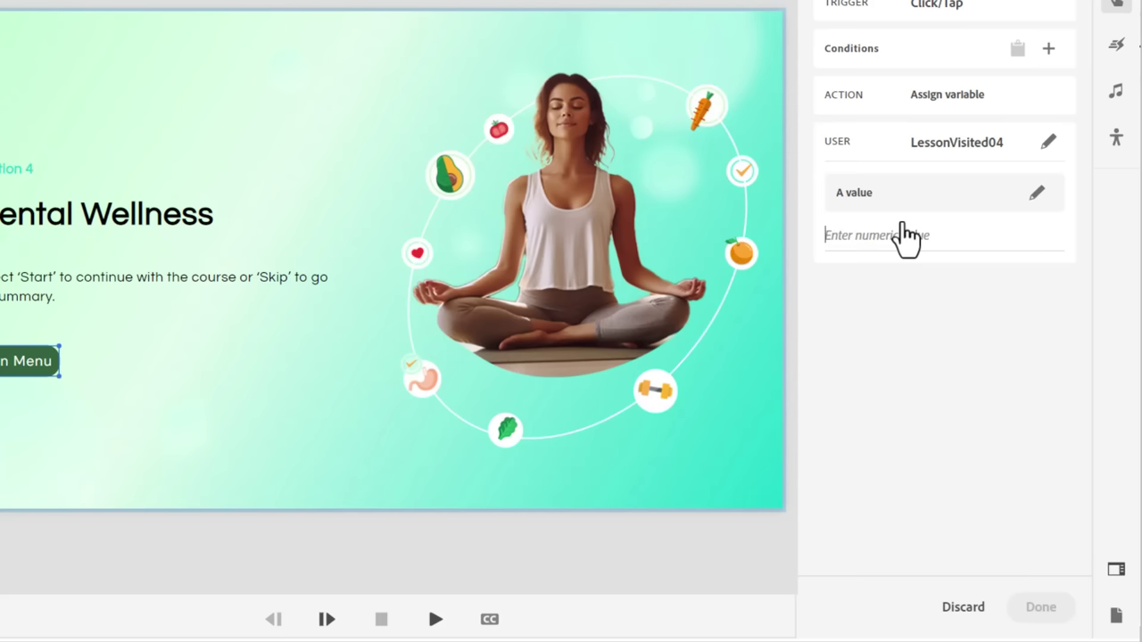
click(1054, 625)
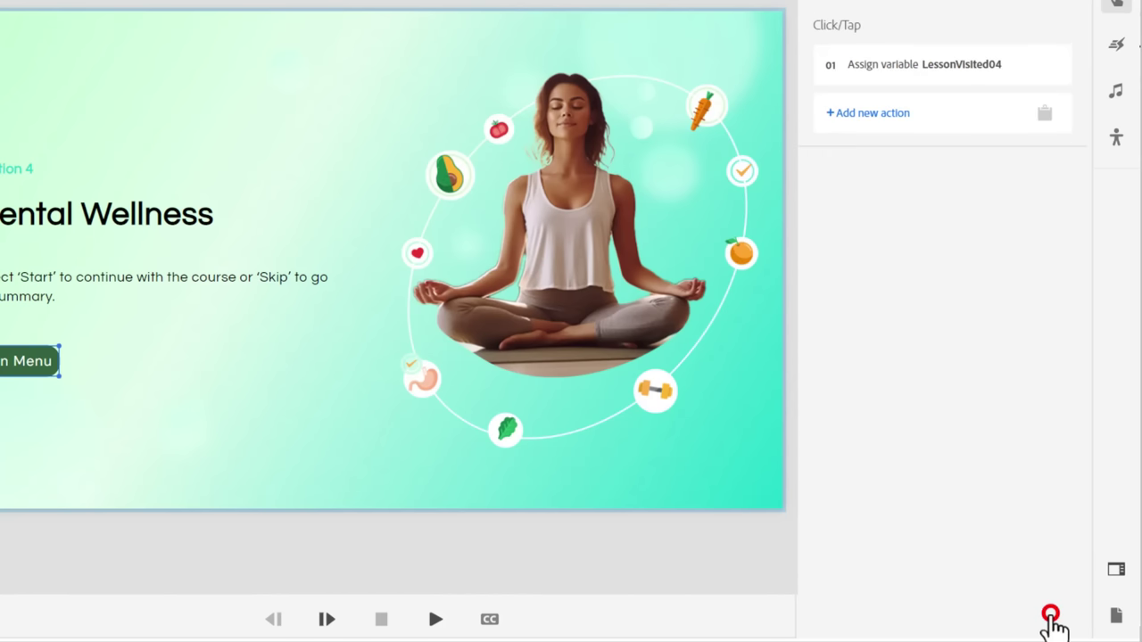
- Add a second action that goes to slide 01 Table of Contents
click(879, 116)
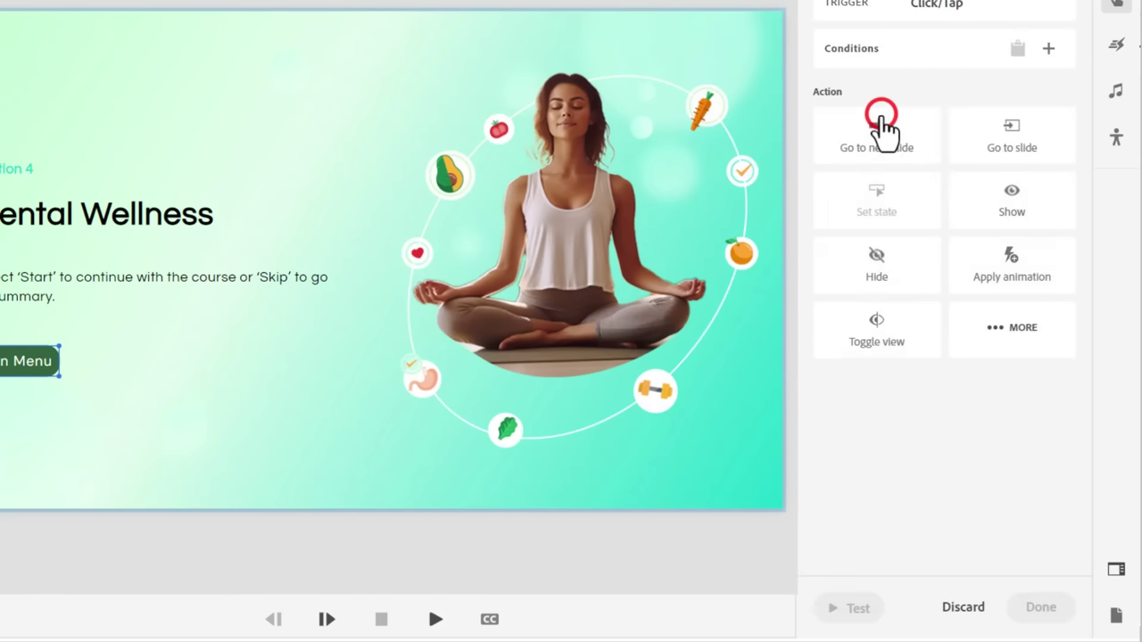
click(1009, 125)
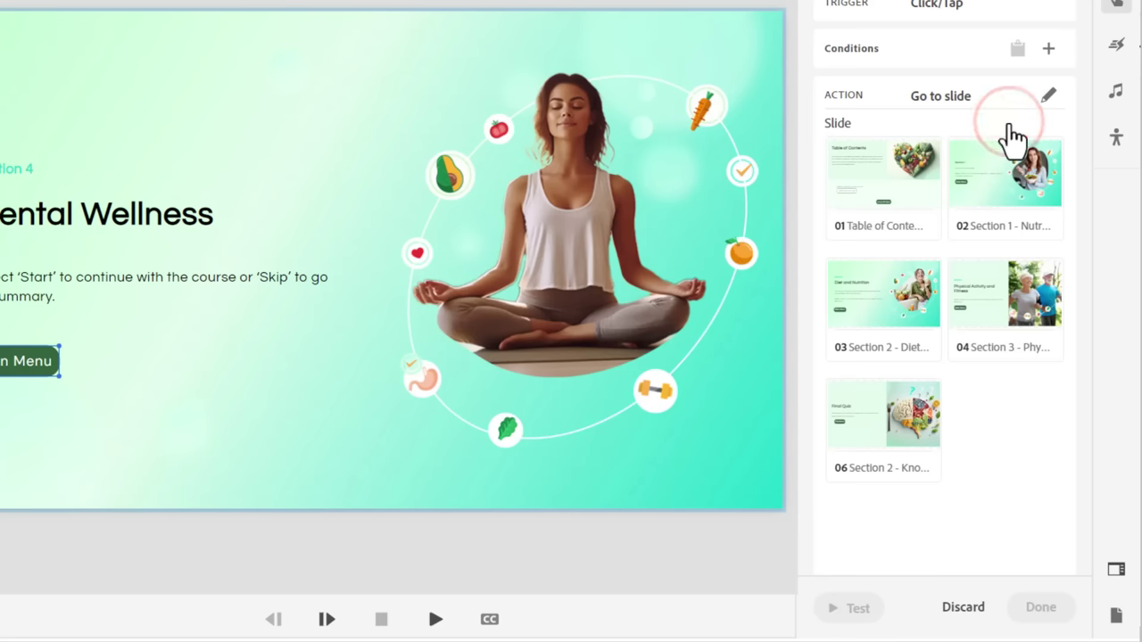
click(875, 191)
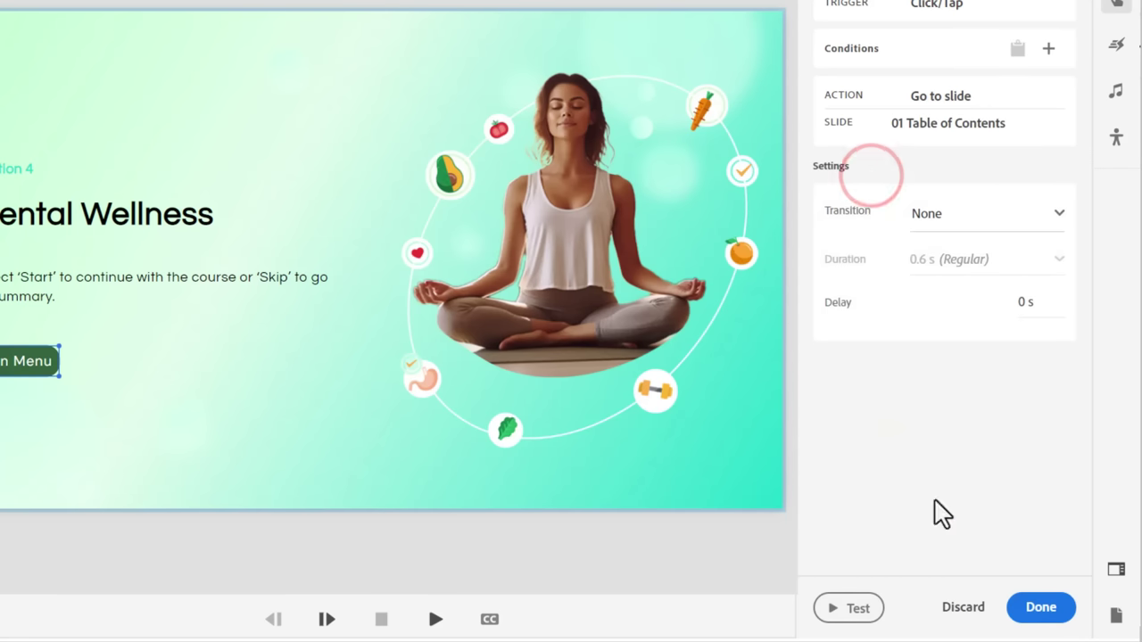
click(1051, 610)
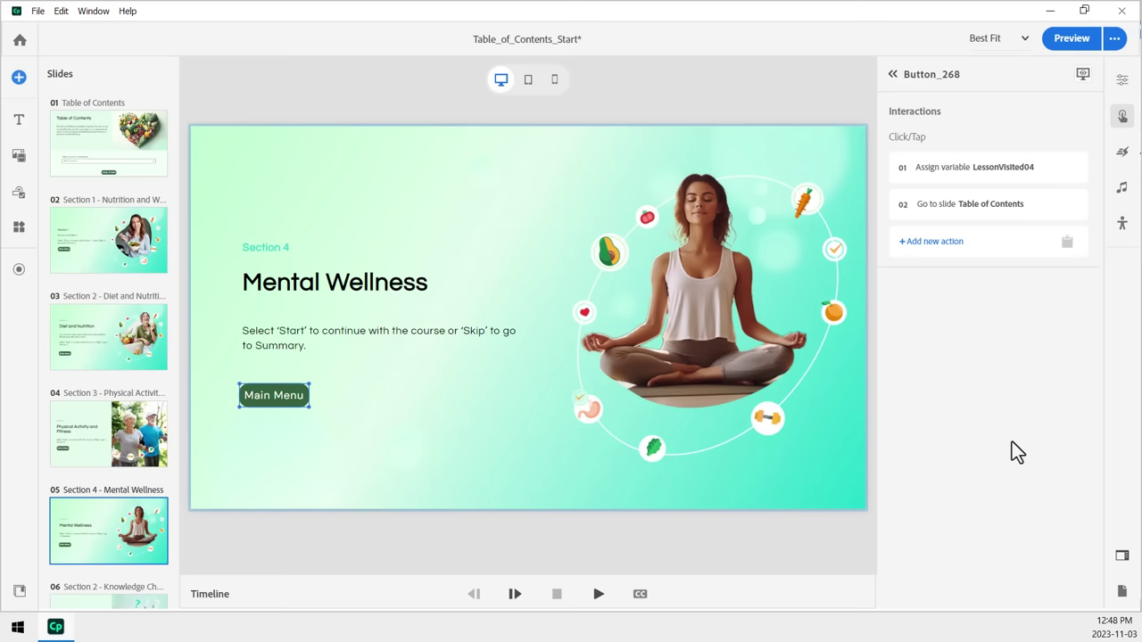
- On slide 01, give DropDown_1 per-option actions, sending Nutrition and Wellness to slide 02 Section 1
click(134, 159)
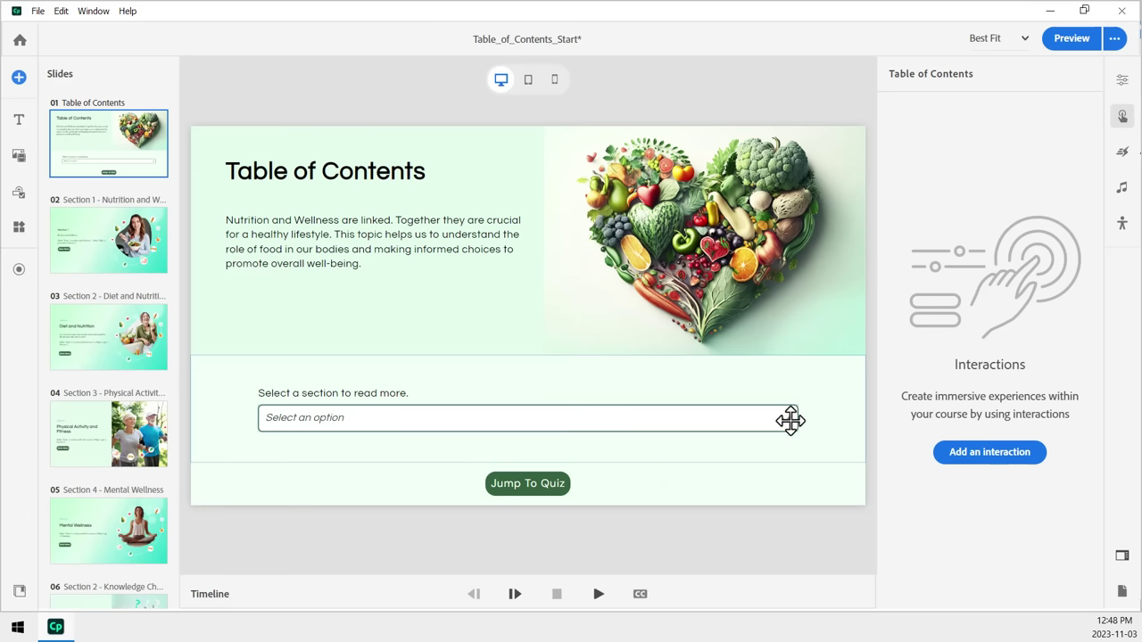
click(814, 413)
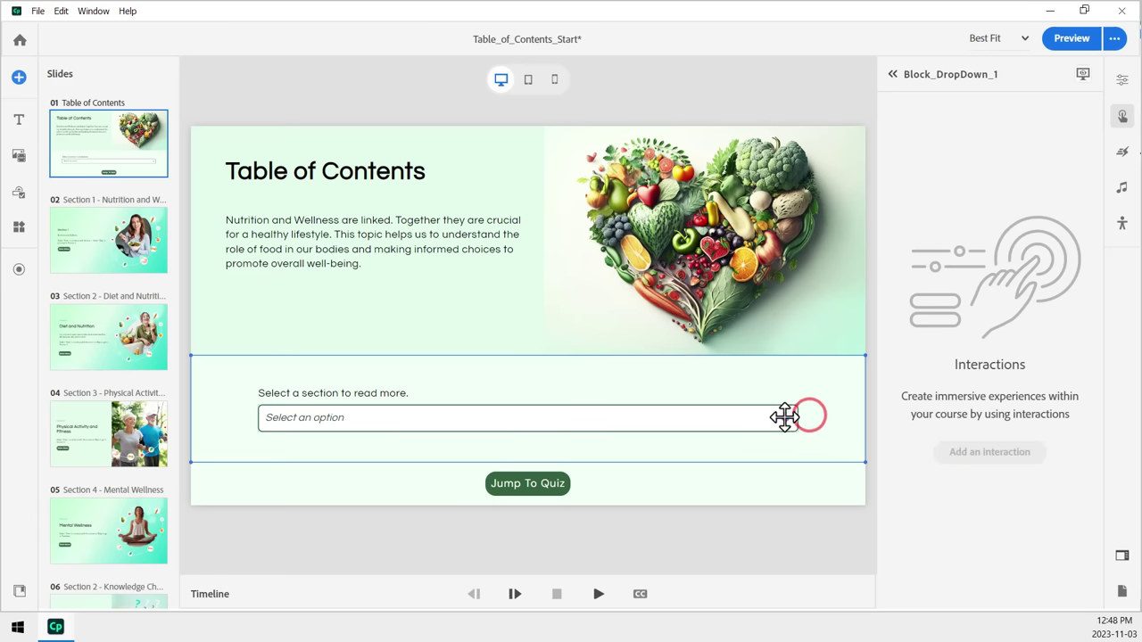
click(787, 416)
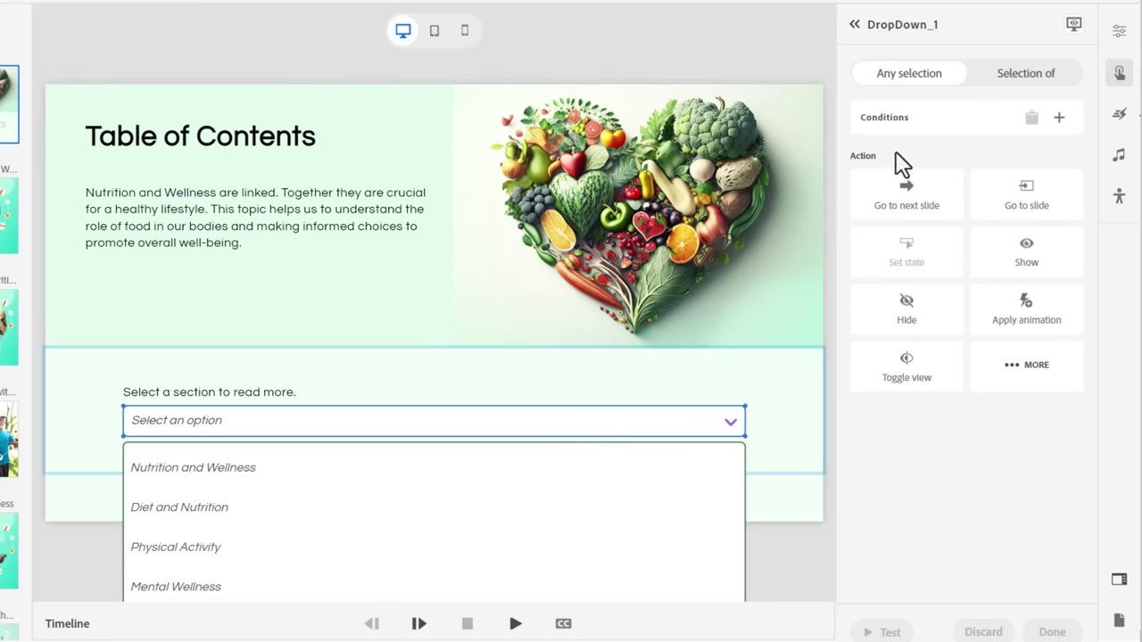
click(1024, 75)
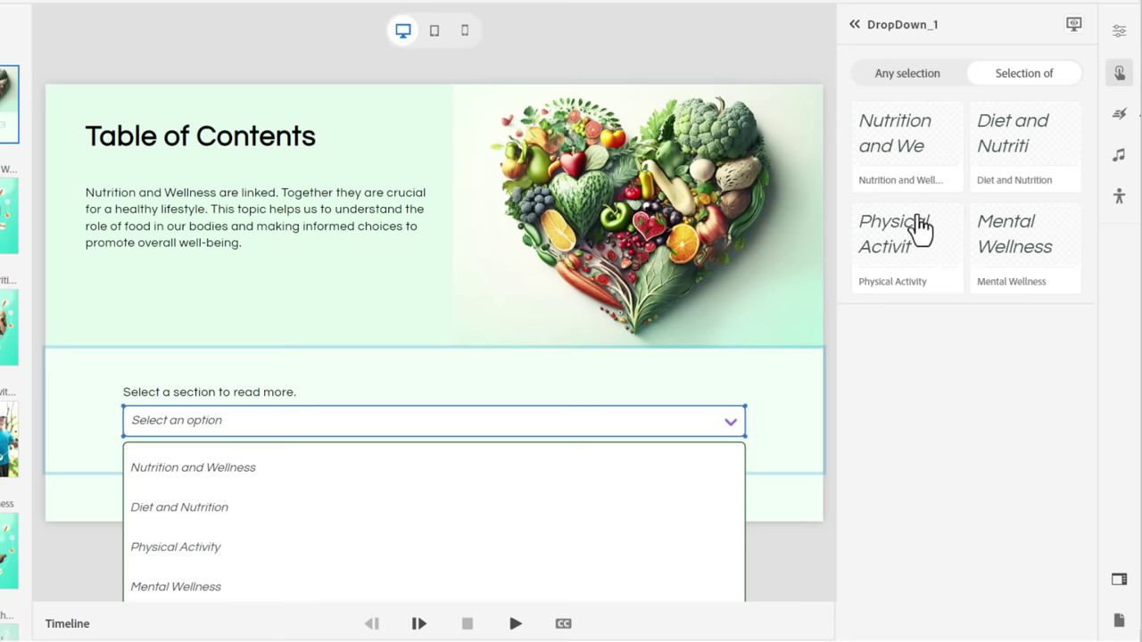
click(908, 138)
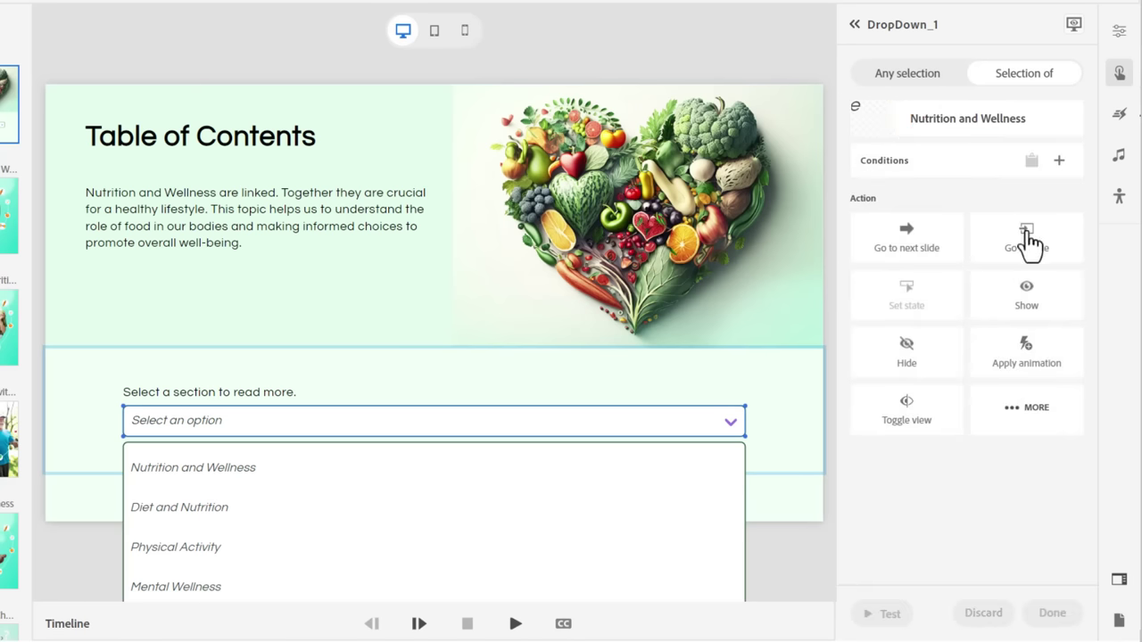
click(1024, 234)
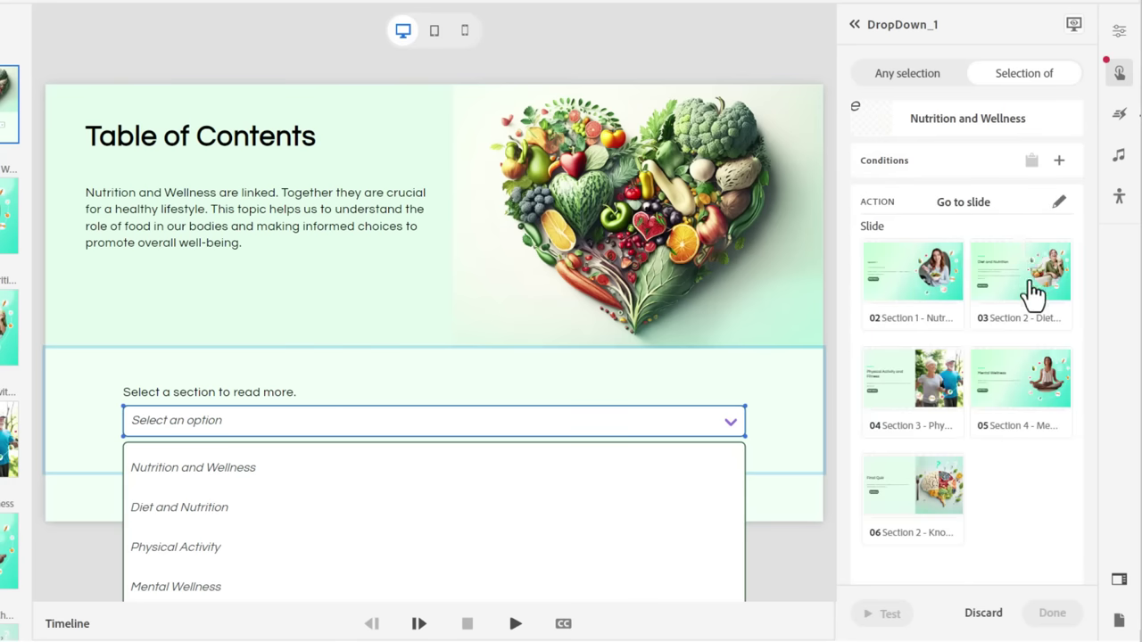
click(897, 281)
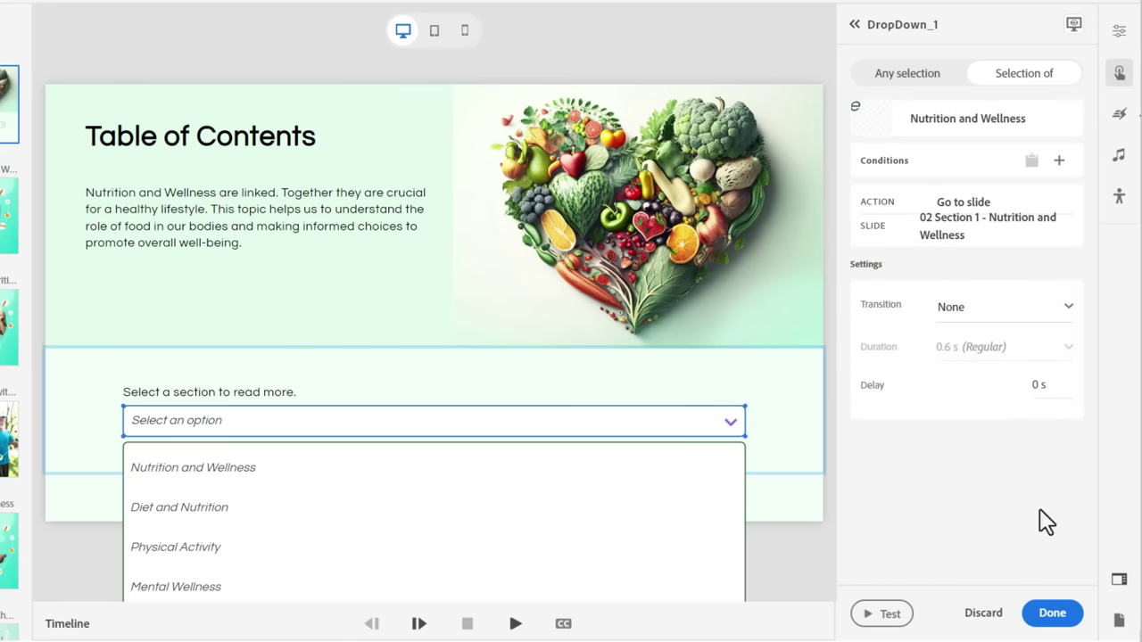
click(1053, 614)
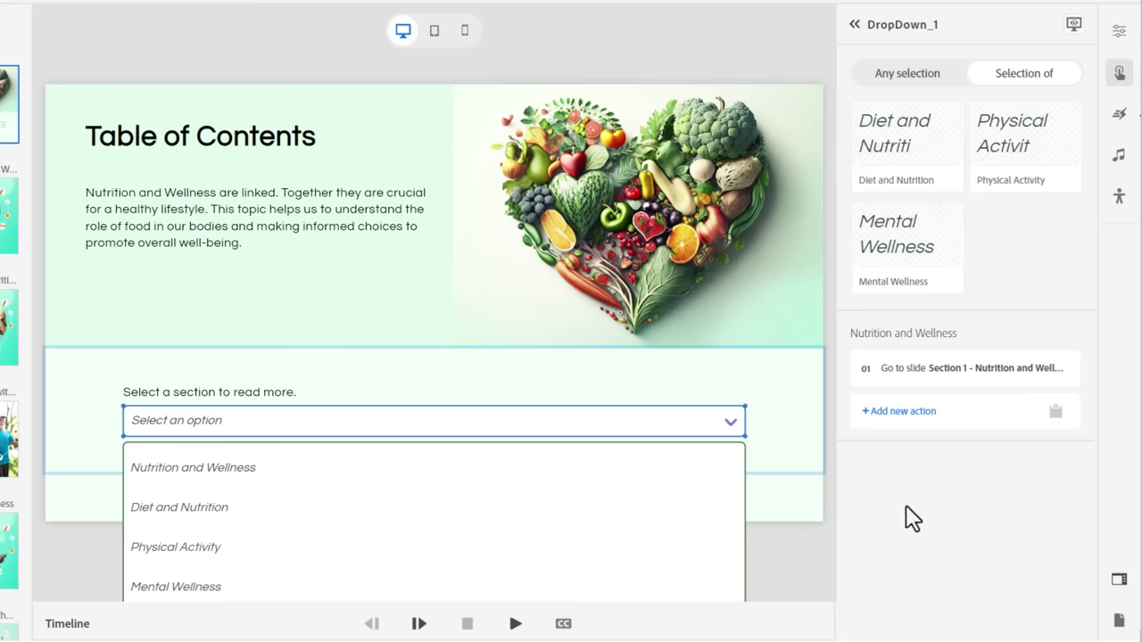
- Send the Diet and Nutrition, Physical Activity and Mental Wellness options to slides 03, 04 and 05
click(907, 157)
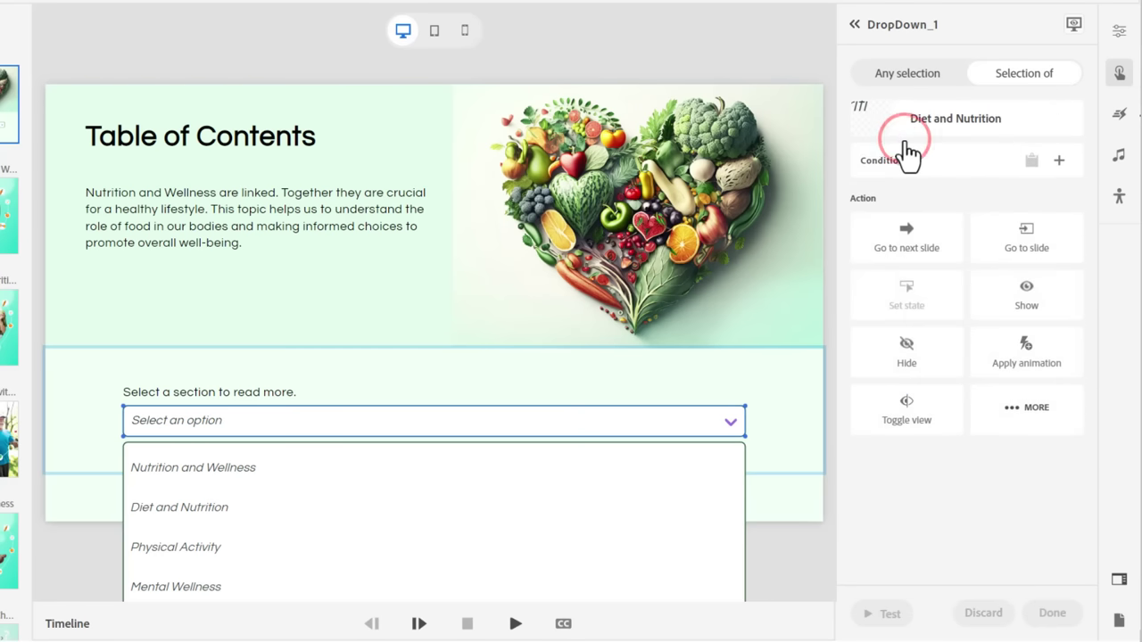
click(1035, 238)
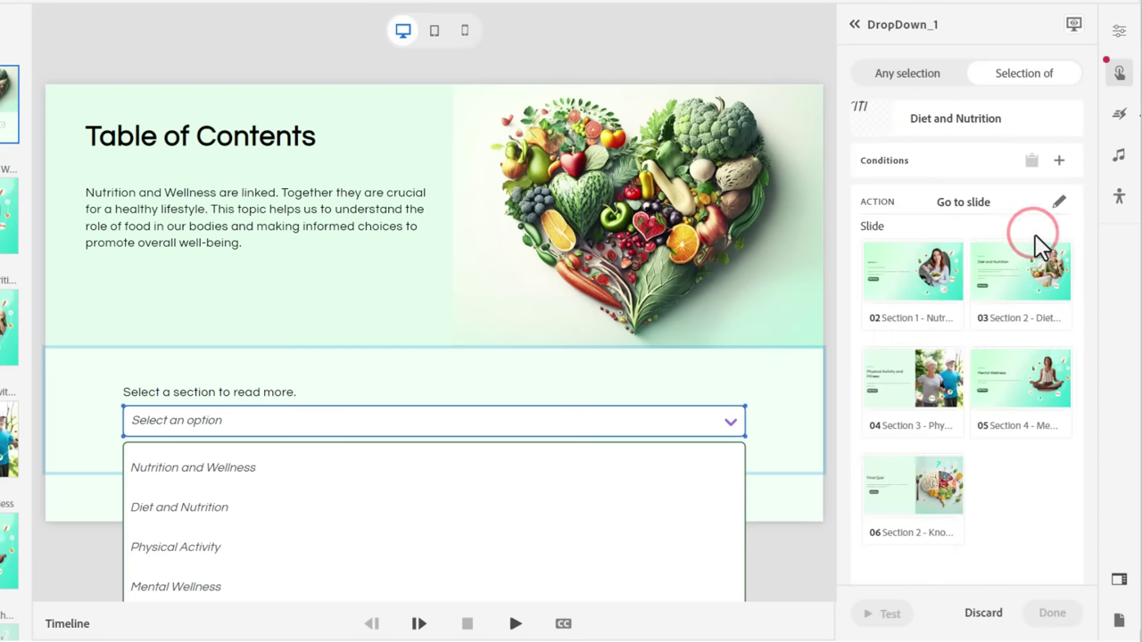
click(1028, 276)
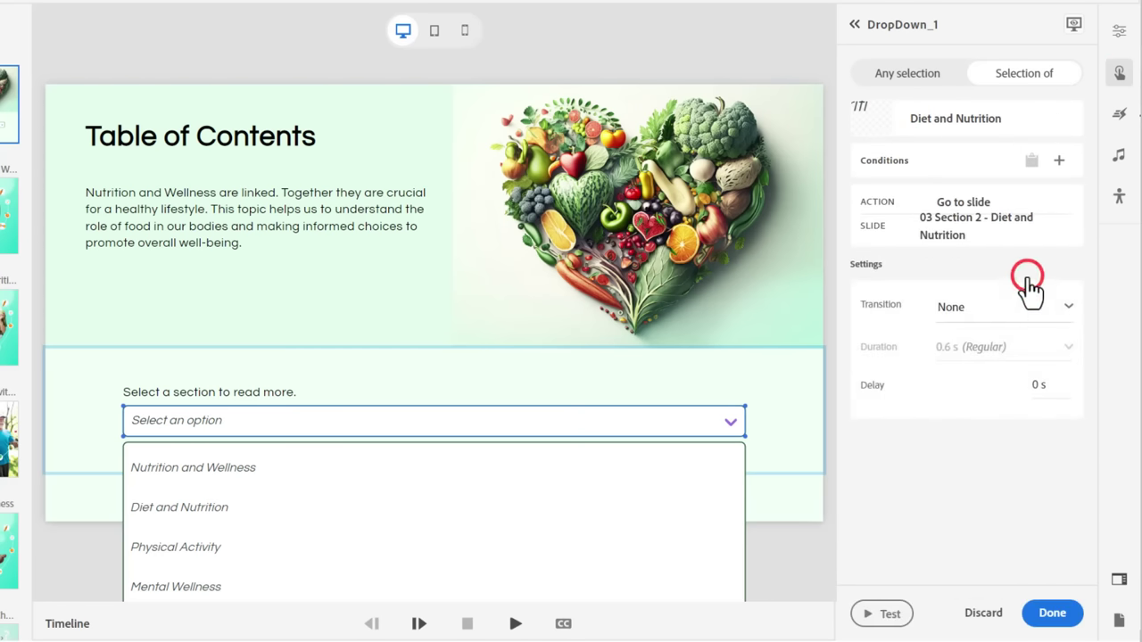
click(1048, 614)
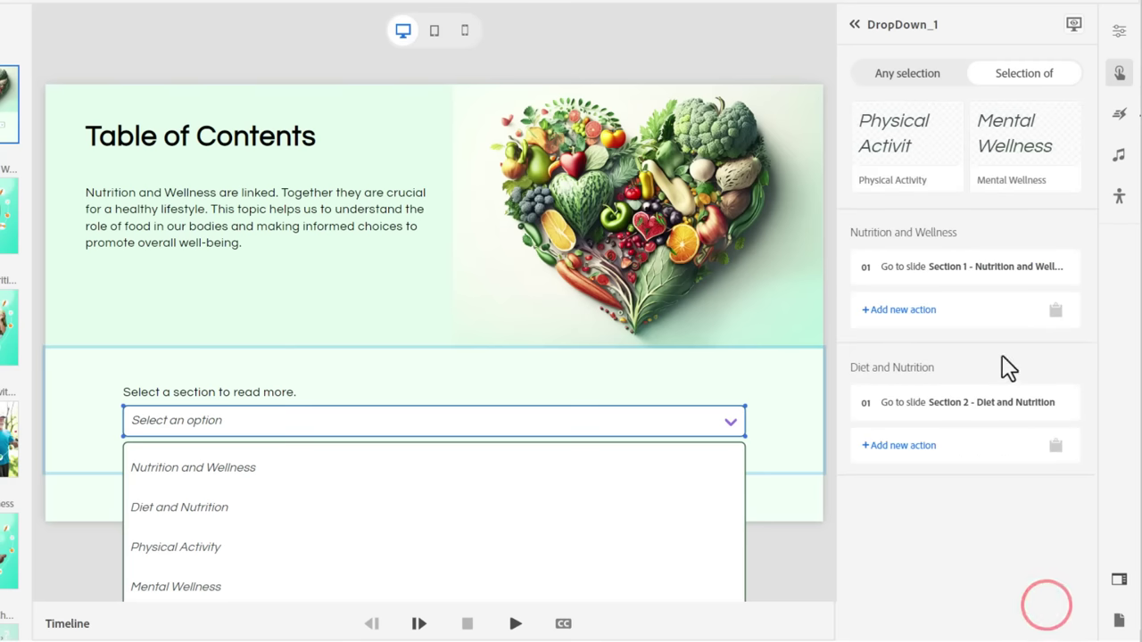
click(908, 143)
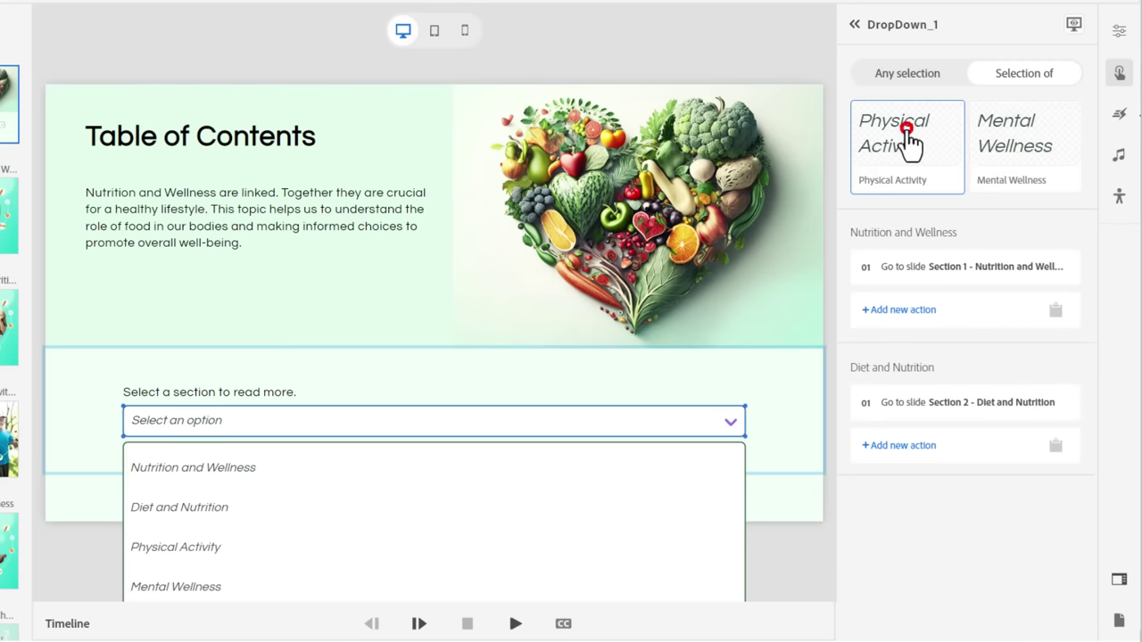
click(1026, 239)
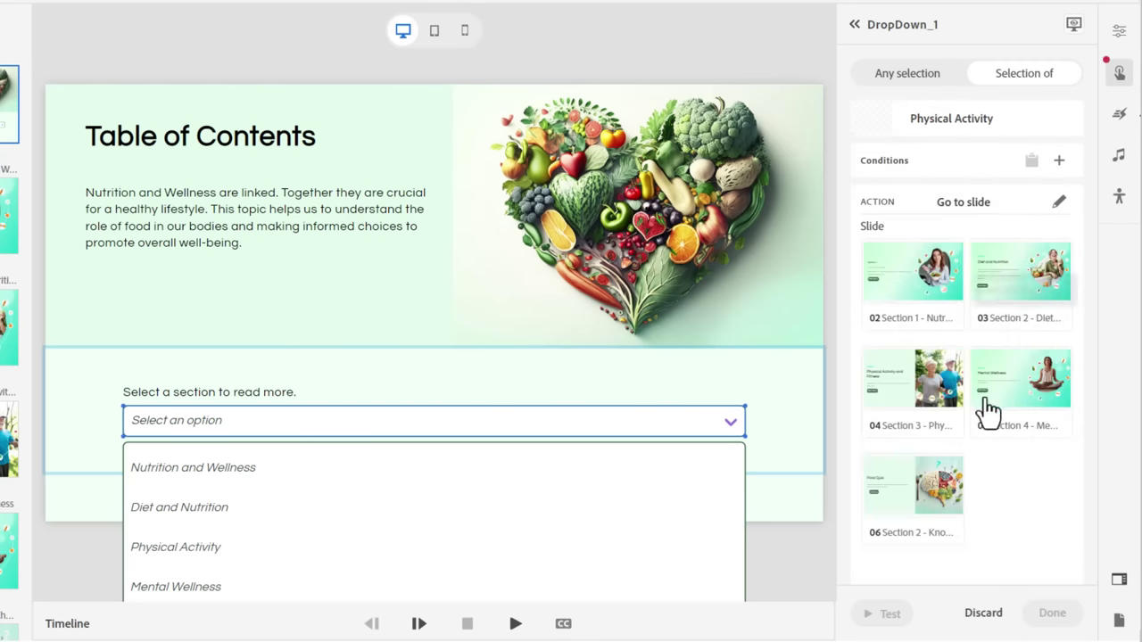
click(912, 393)
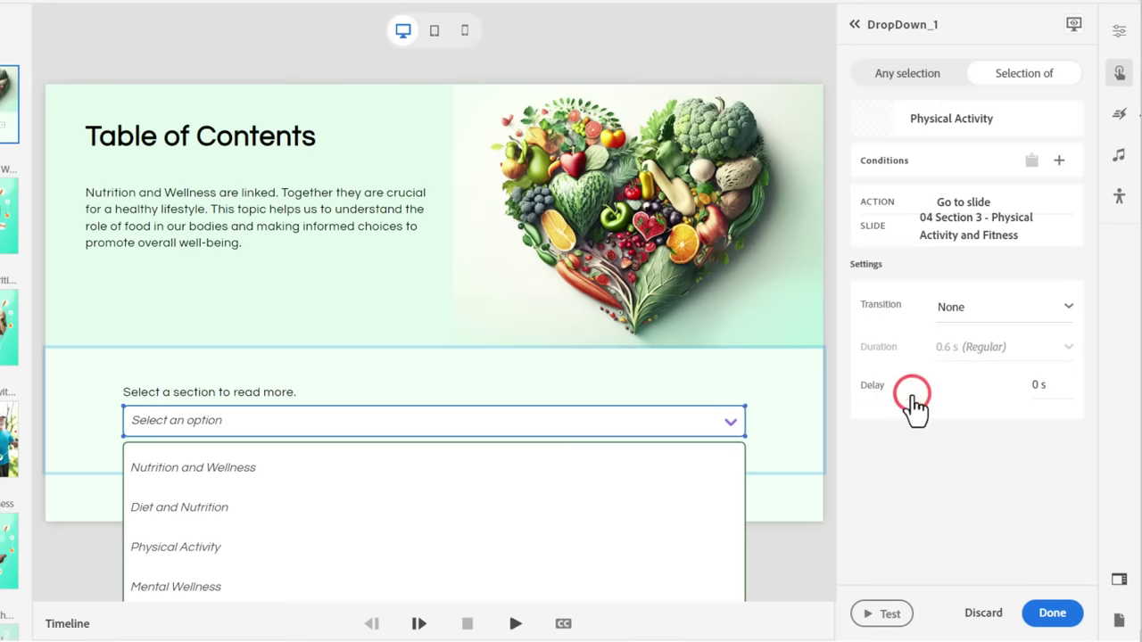
click(1052, 613)
click(895, 146)
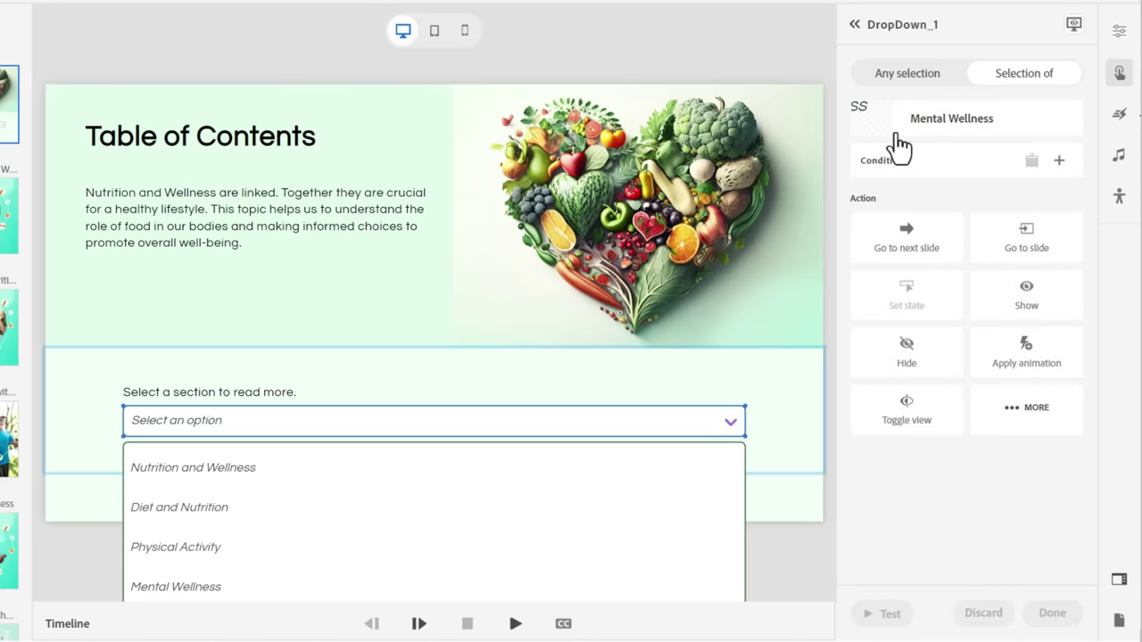
click(1030, 243)
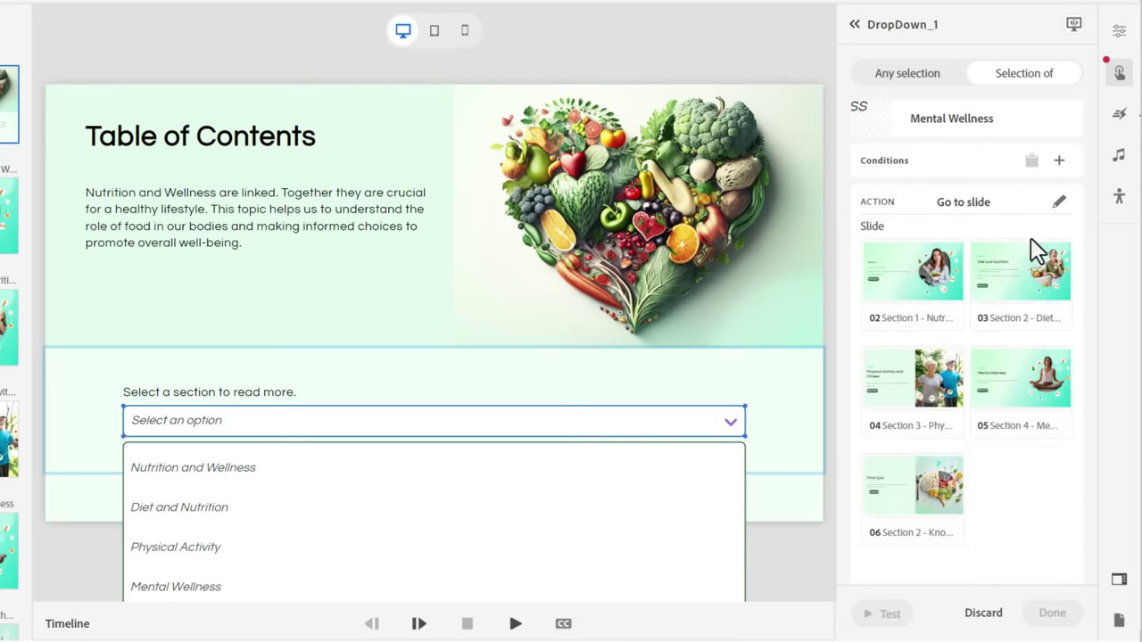
click(1024, 380)
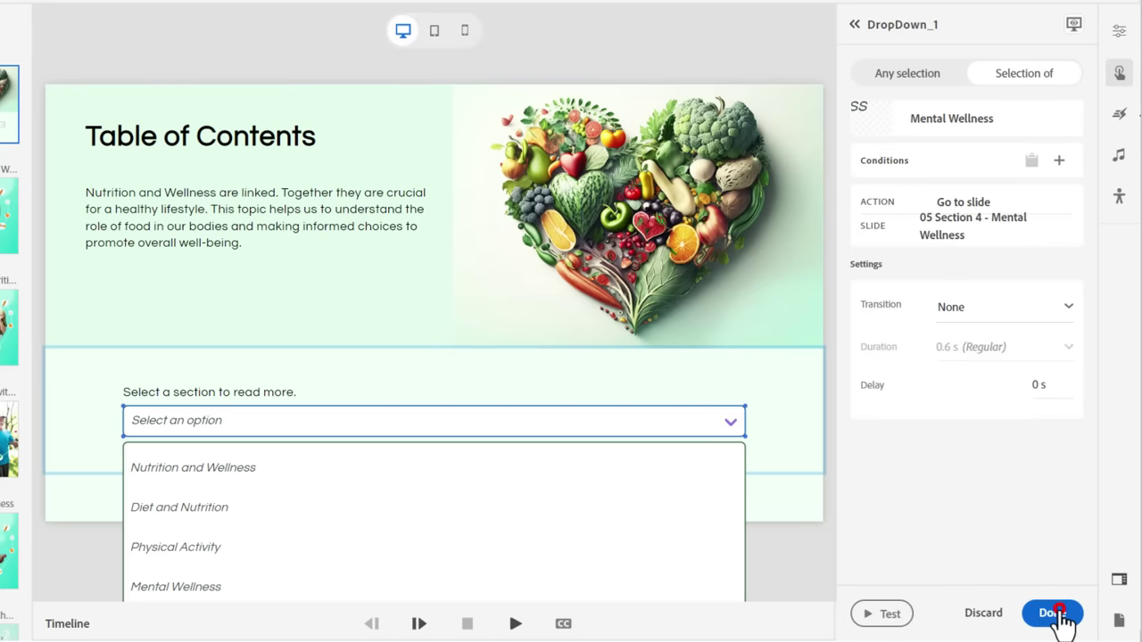
click(1057, 614)
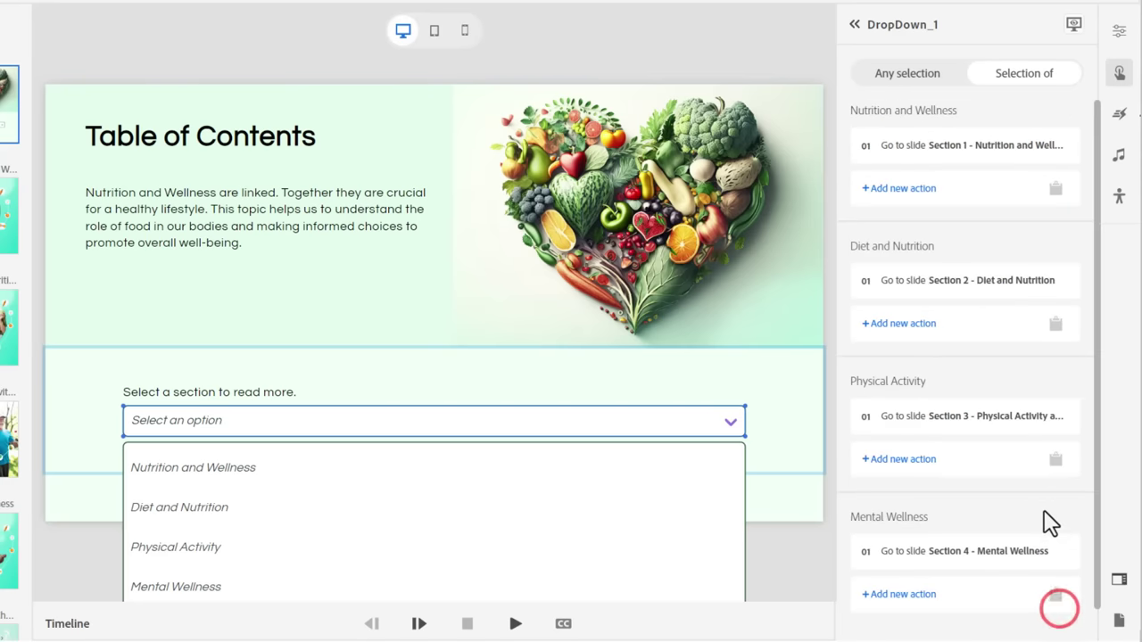
click(801, 503)
- Link quiz_button to slide 06 Section 2 - Knowledge Check and hide it by default
click(427, 492)
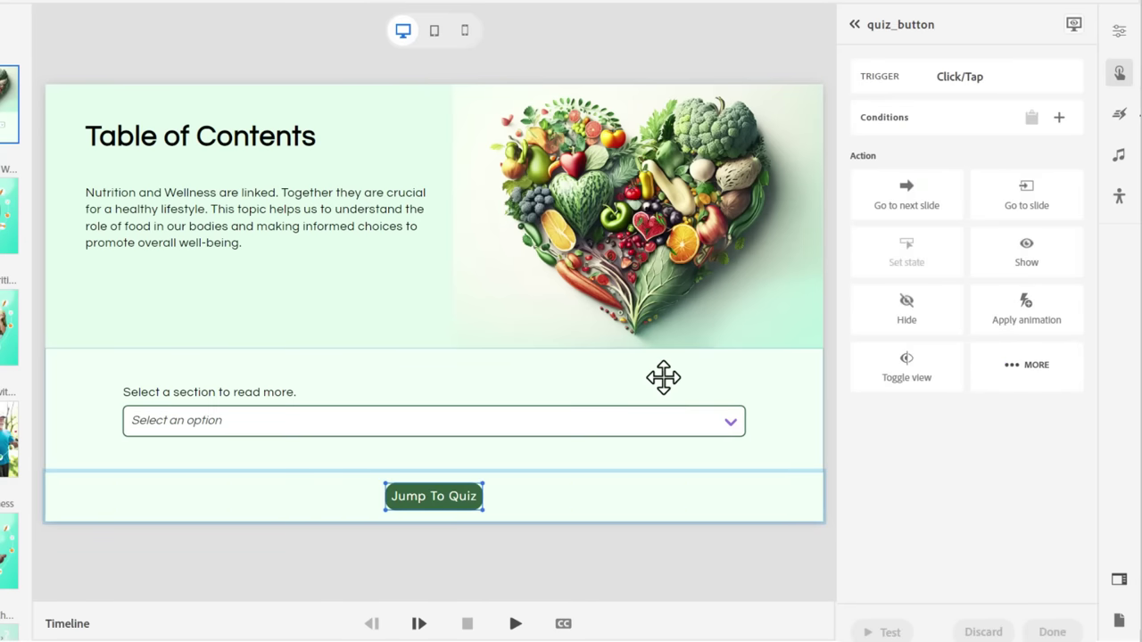
click(1030, 202)
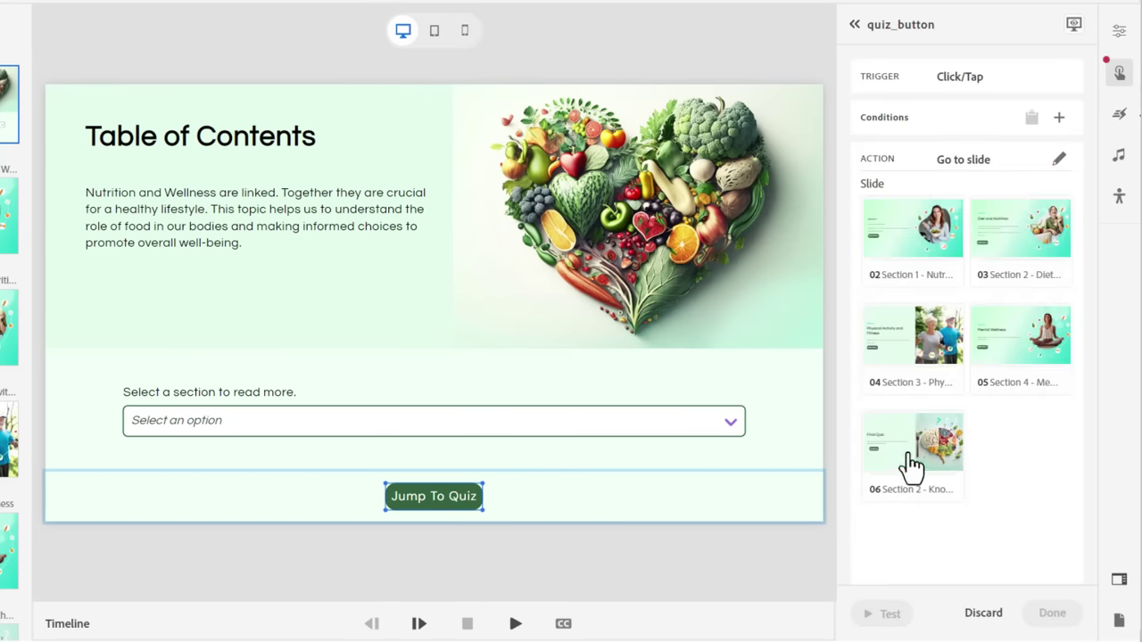
click(910, 457)
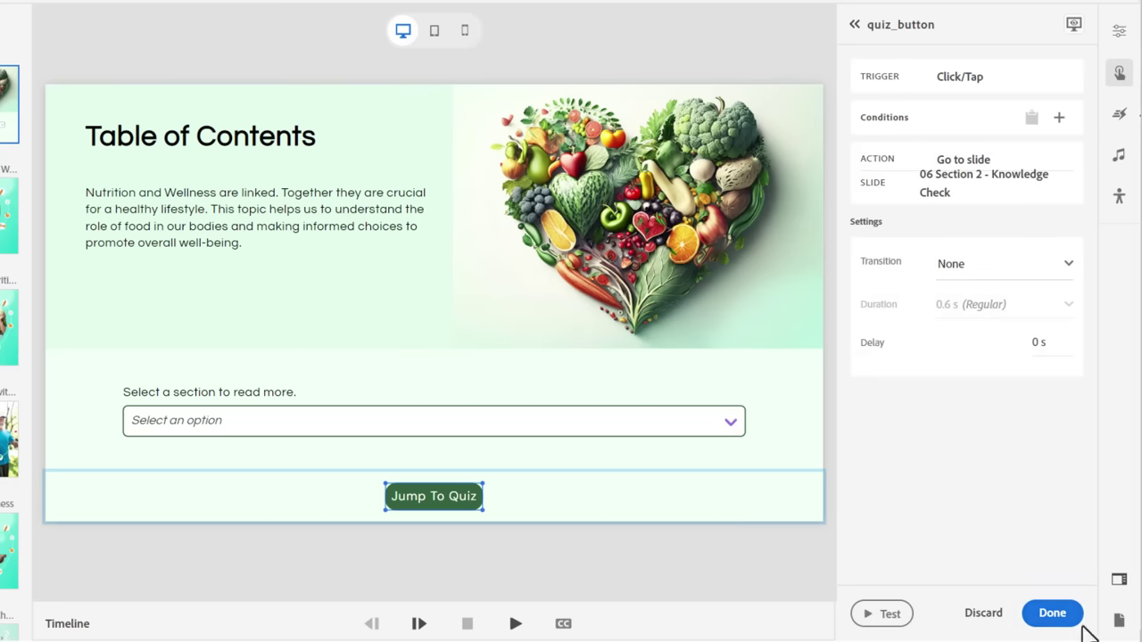
click(1053, 613)
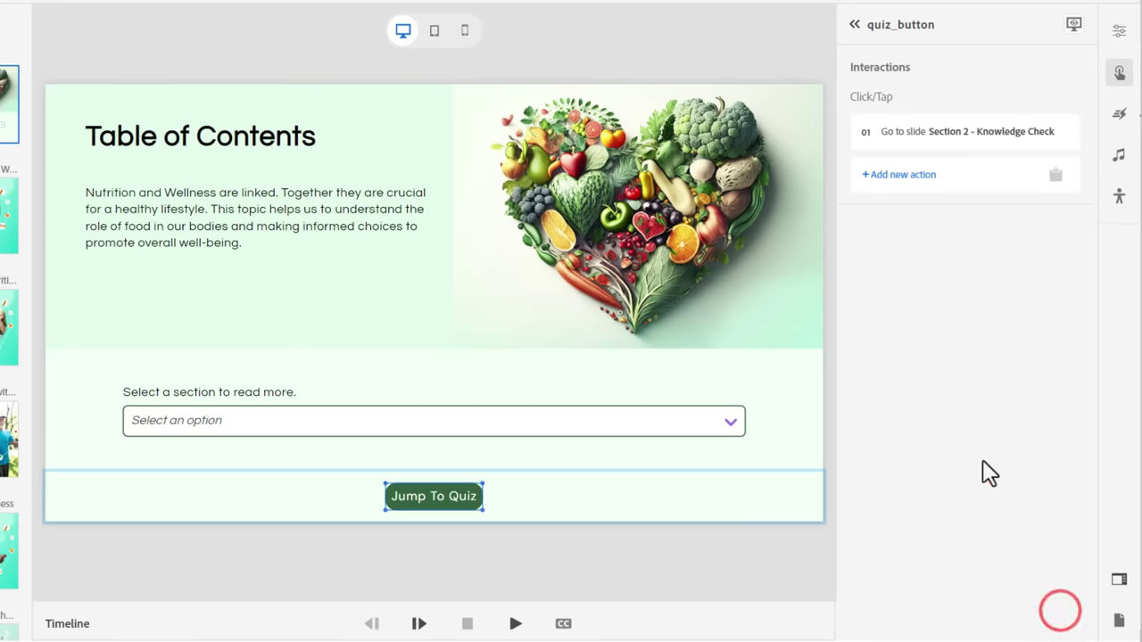
click(1075, 27)
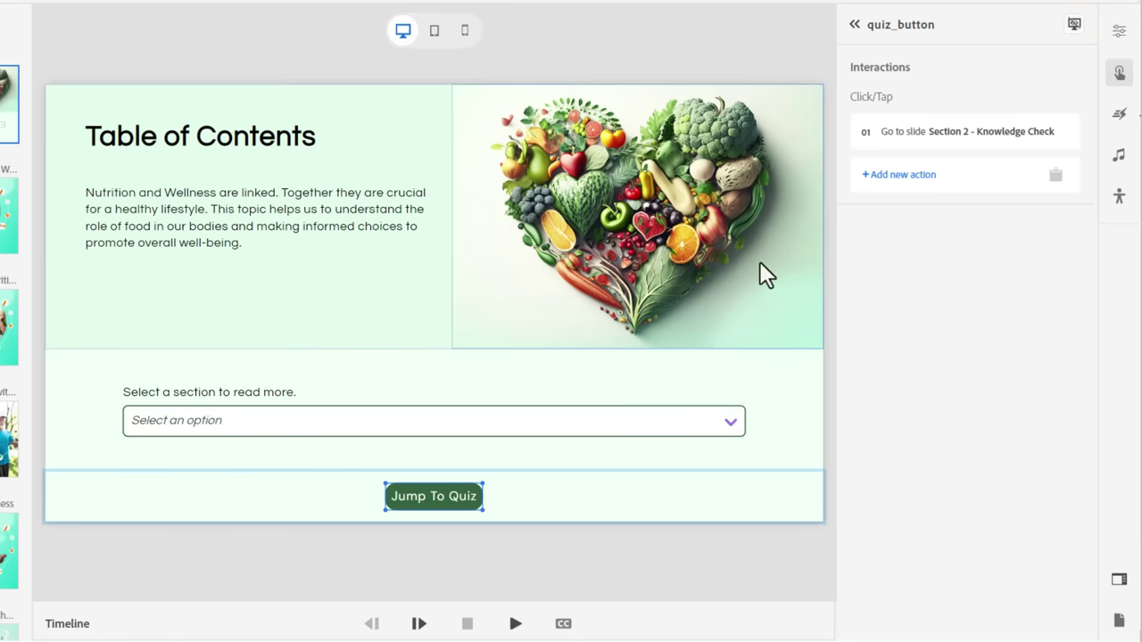
- Add a slide-level interaction on the Table of Contents triggered on Slide Enter
click(302, 42)
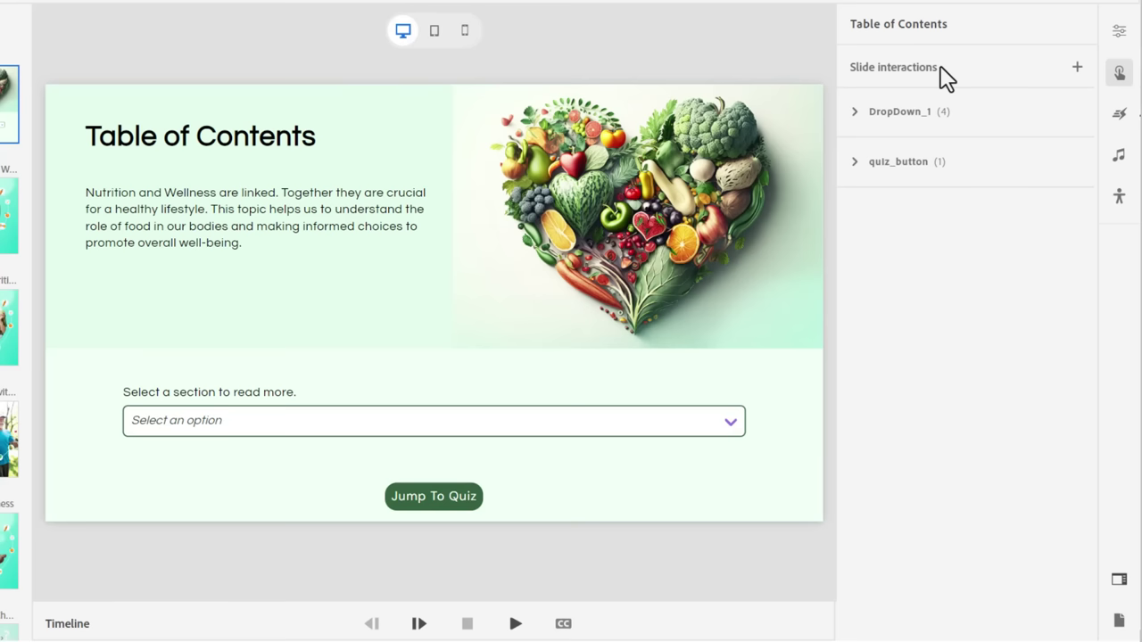
click(1077, 69)
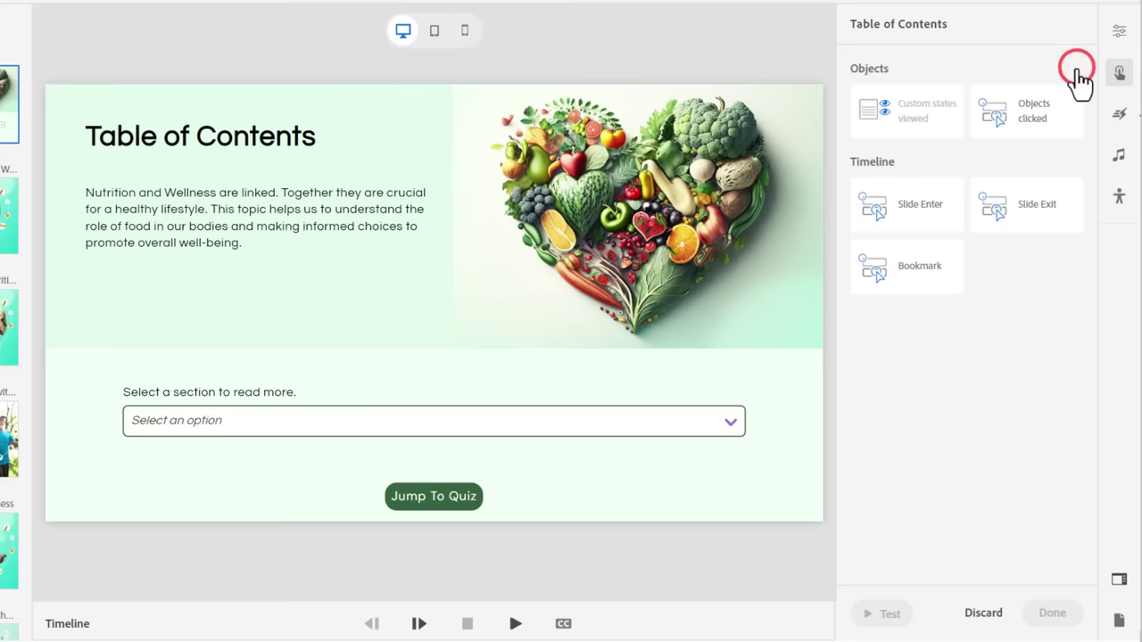
click(912, 223)
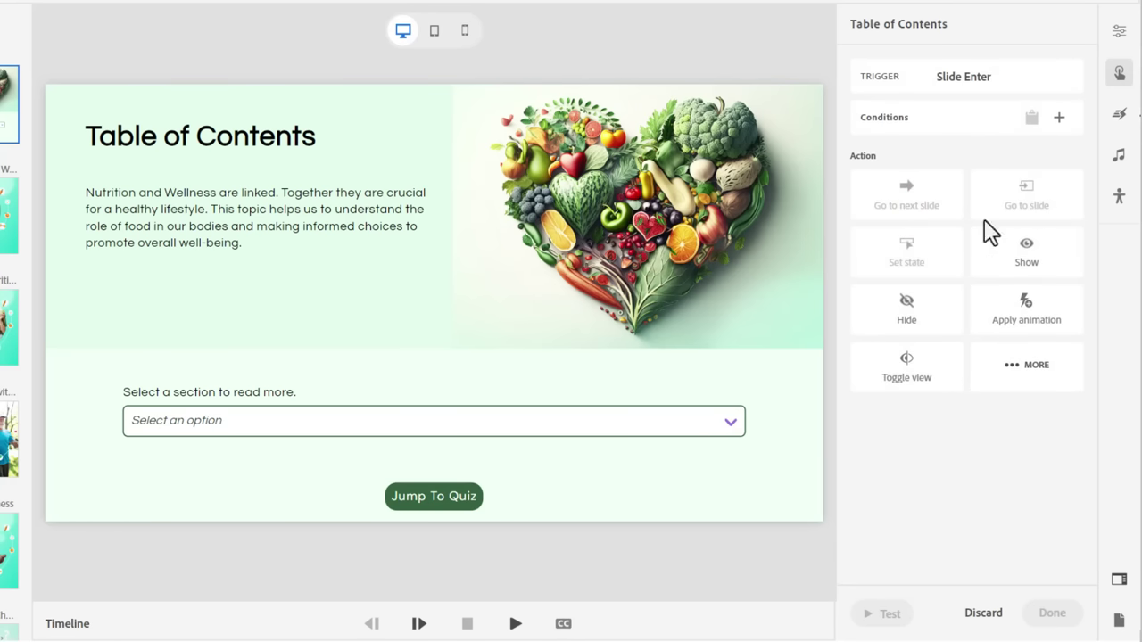
- Add and save the condition LessonVisited01 Is Equal to 1
click(1059, 120)
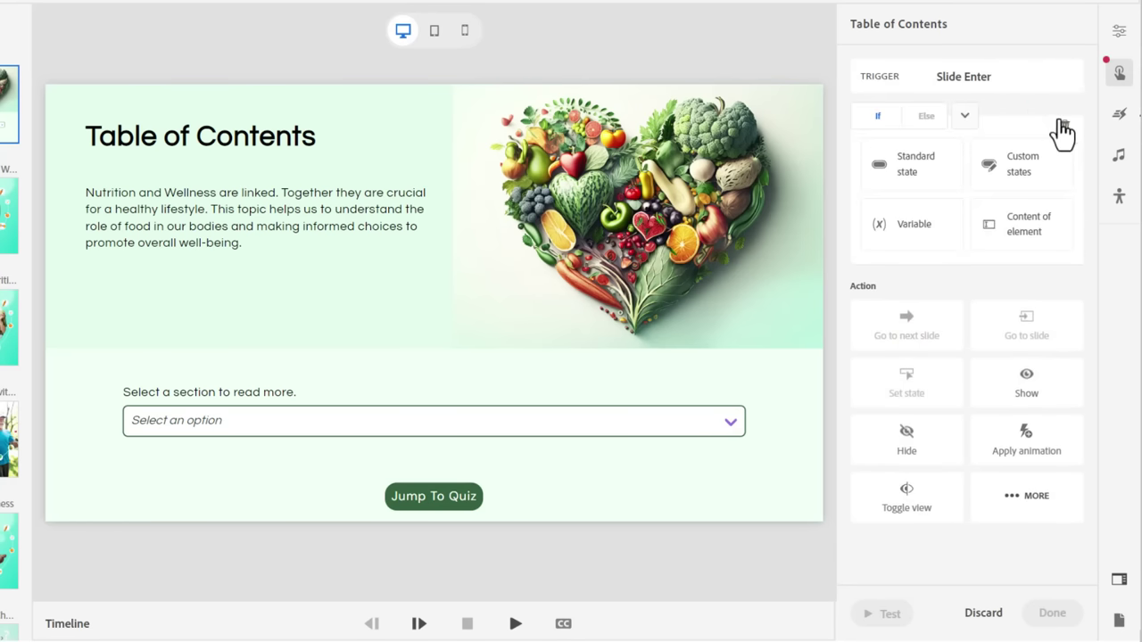
click(904, 223)
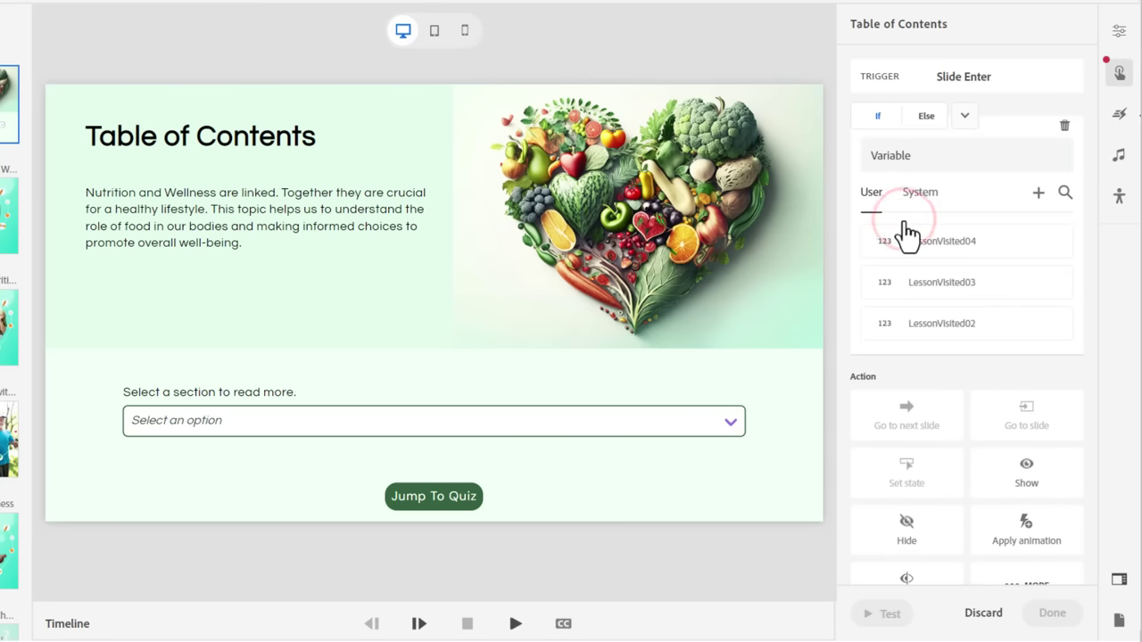
scroll(923, 301, down, 1)
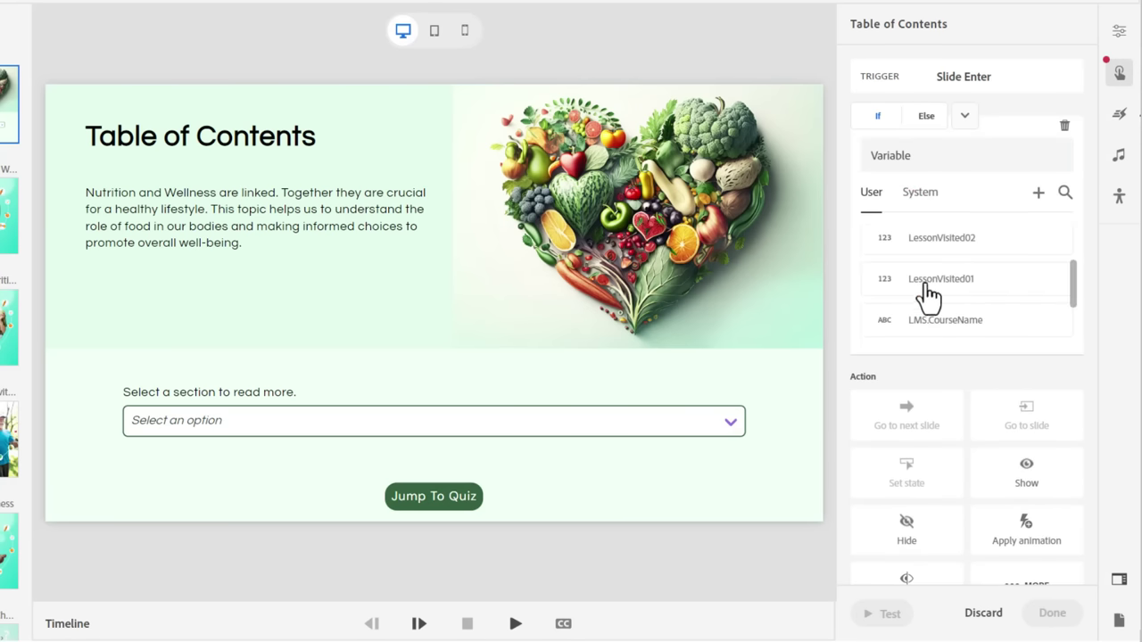
click(924, 288)
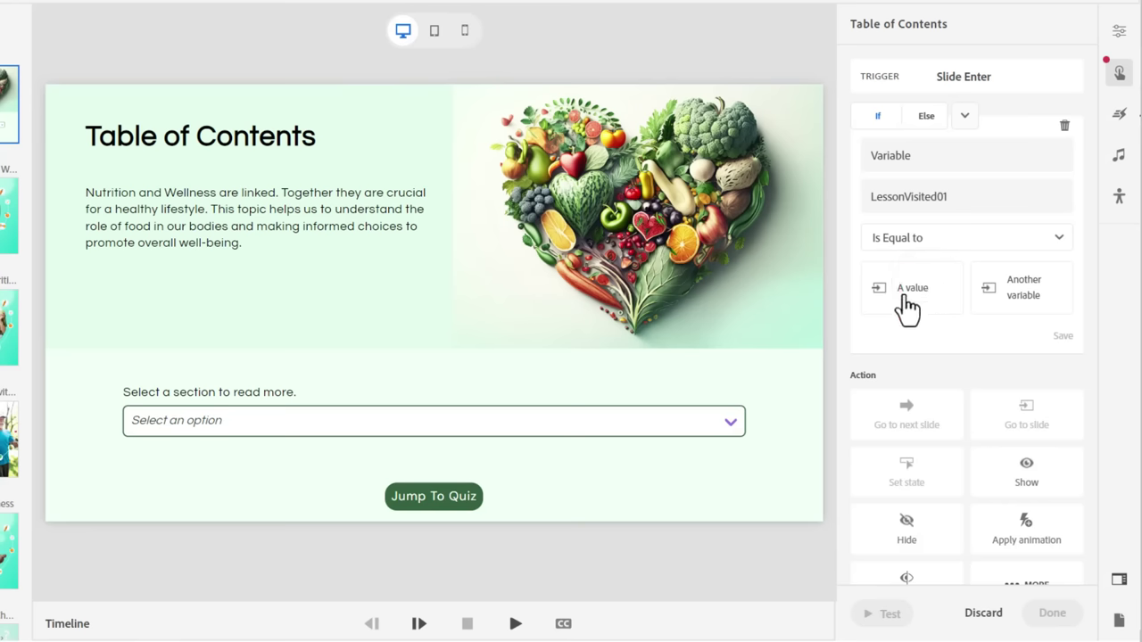
click(905, 290)
text(1)
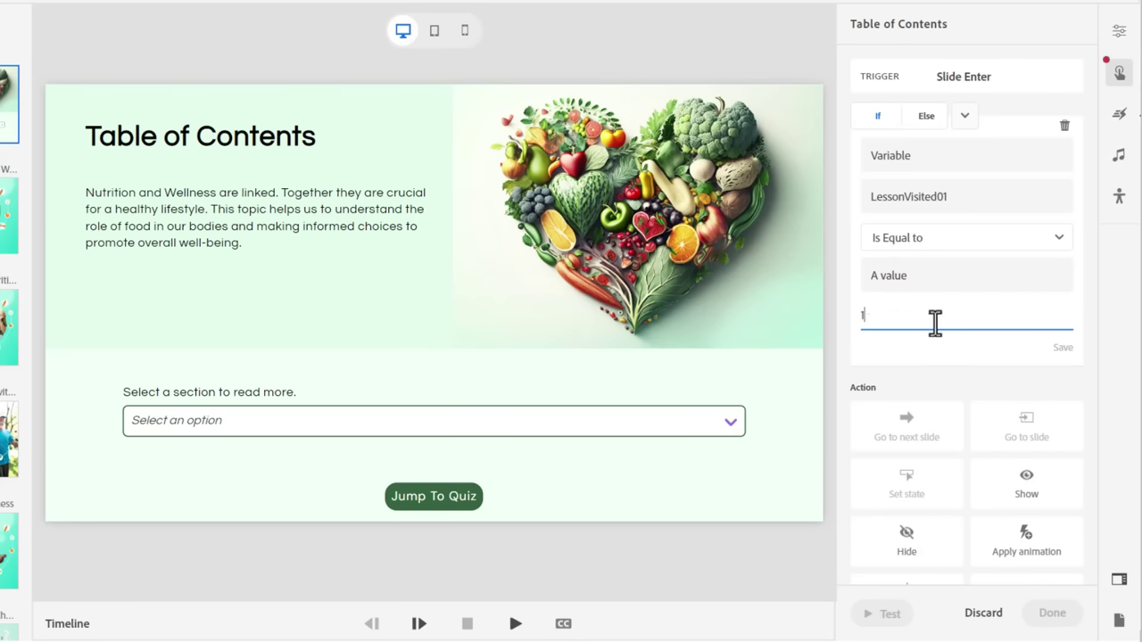
click(1063, 350)
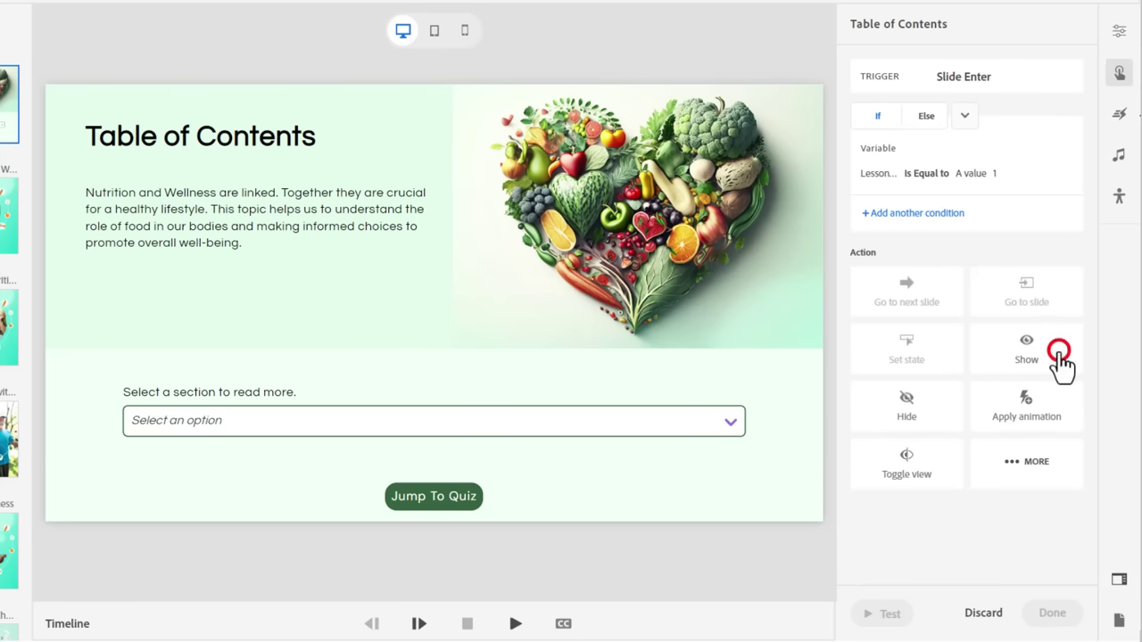
- Start a second And condition testing LessonVisited02 against a fixed value
click(920, 216)
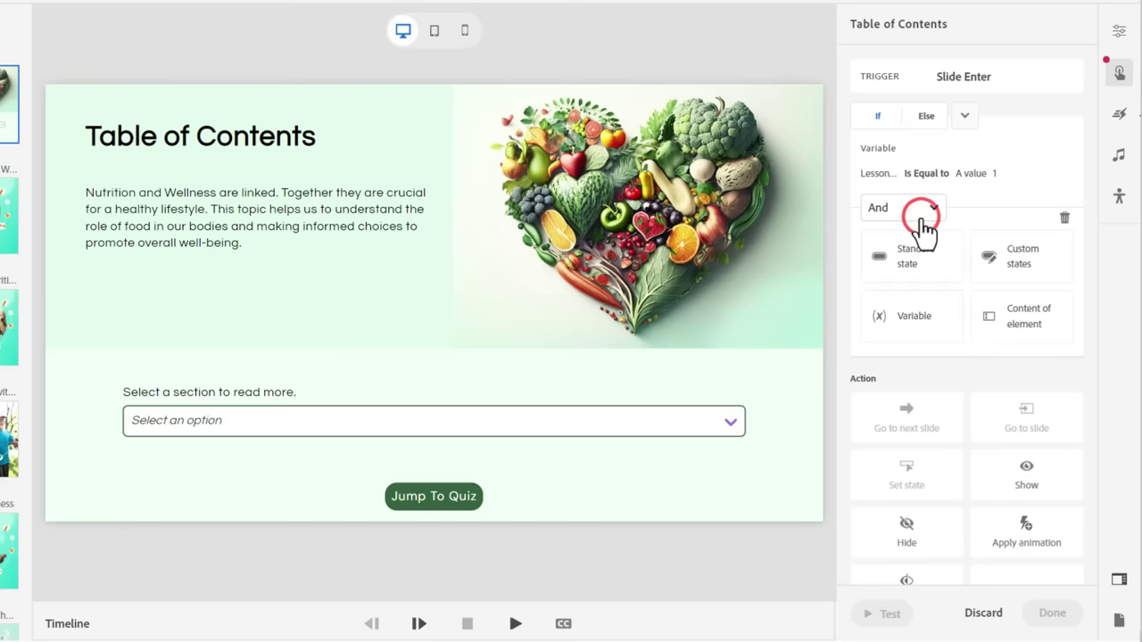
click(925, 314)
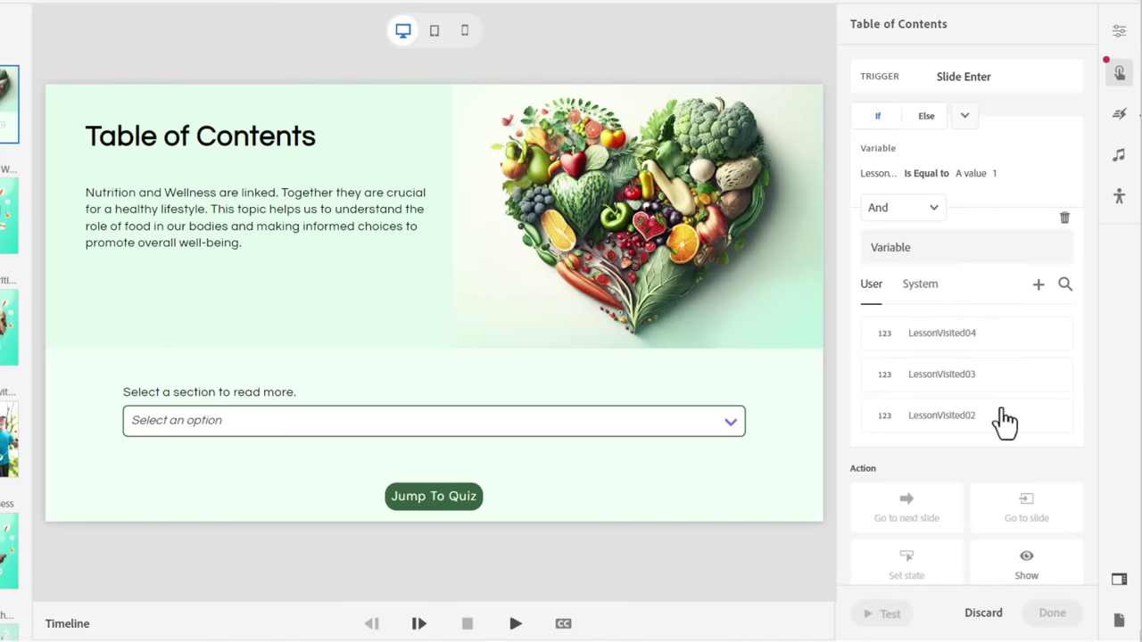
click(969, 415)
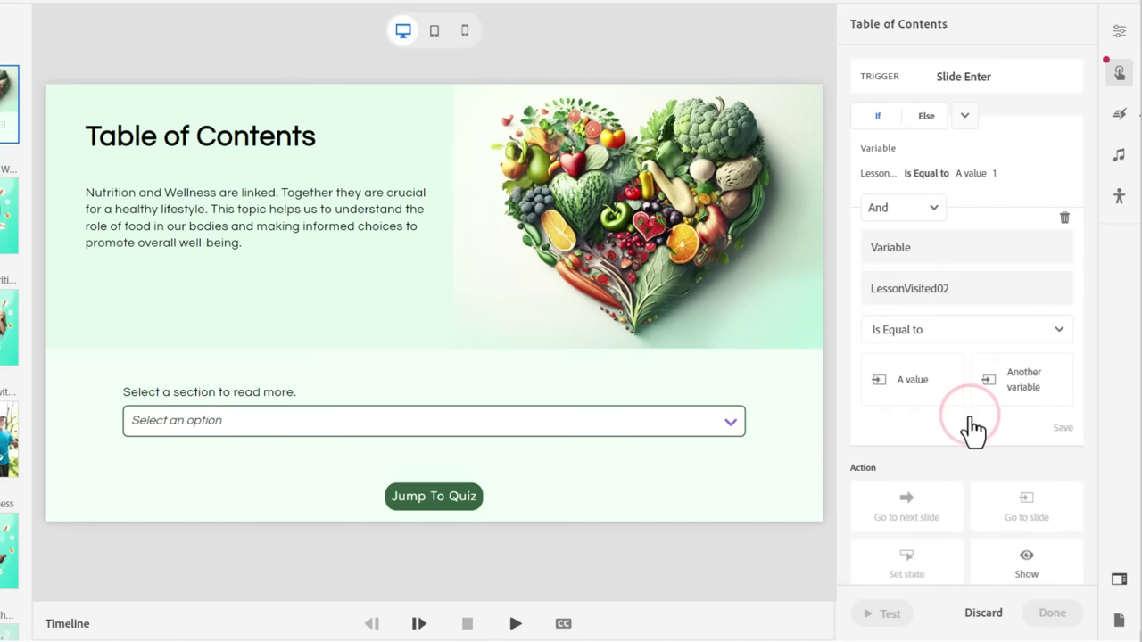
click(906, 381)
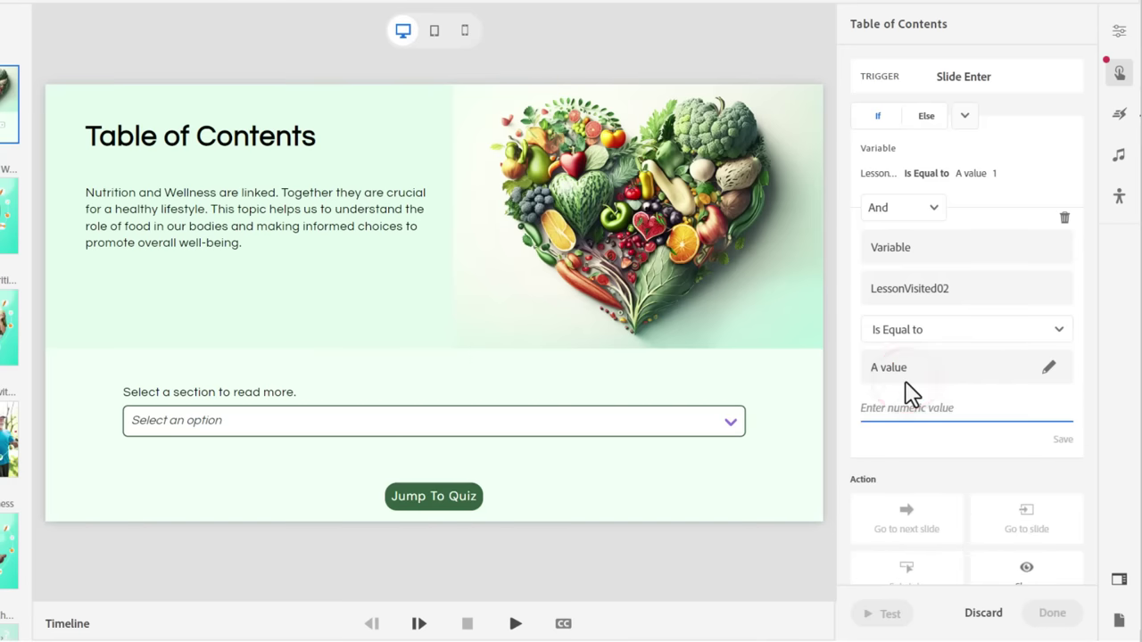
- Save LessonVisited02 equals 1, then add and save LessonVisited03 Is Equal to 1
text(1)
click(1064, 440)
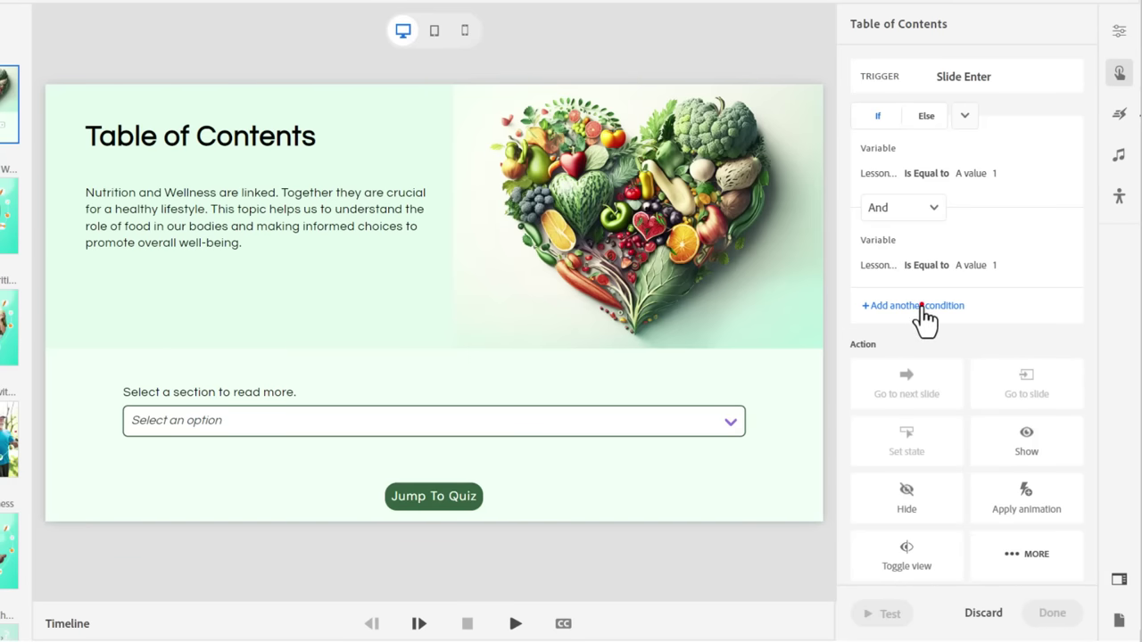
click(923, 306)
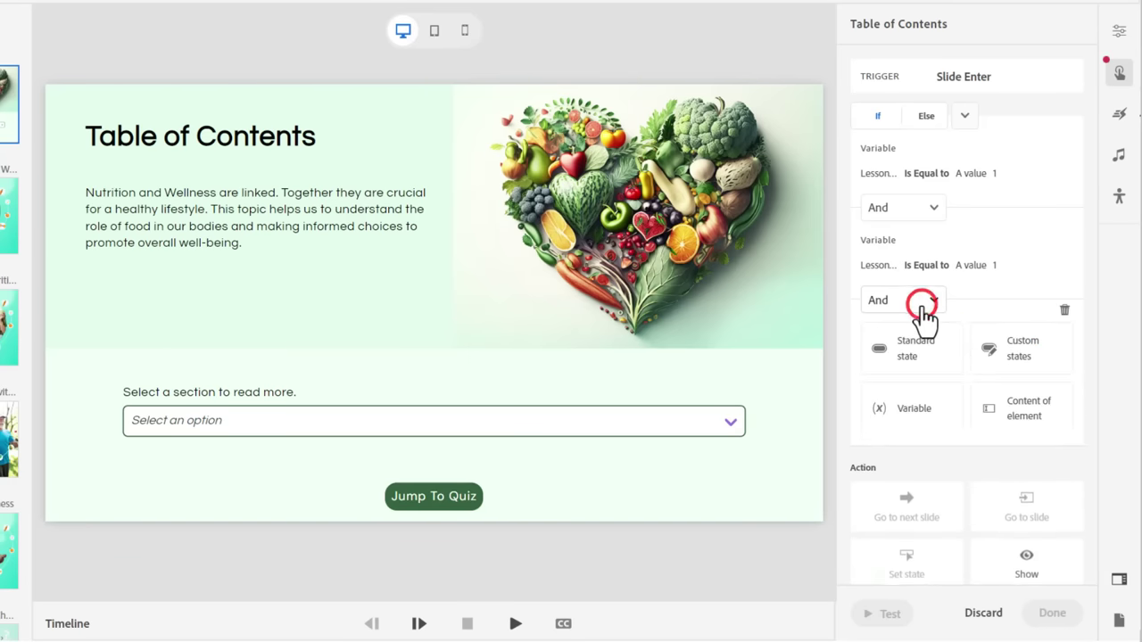
click(928, 416)
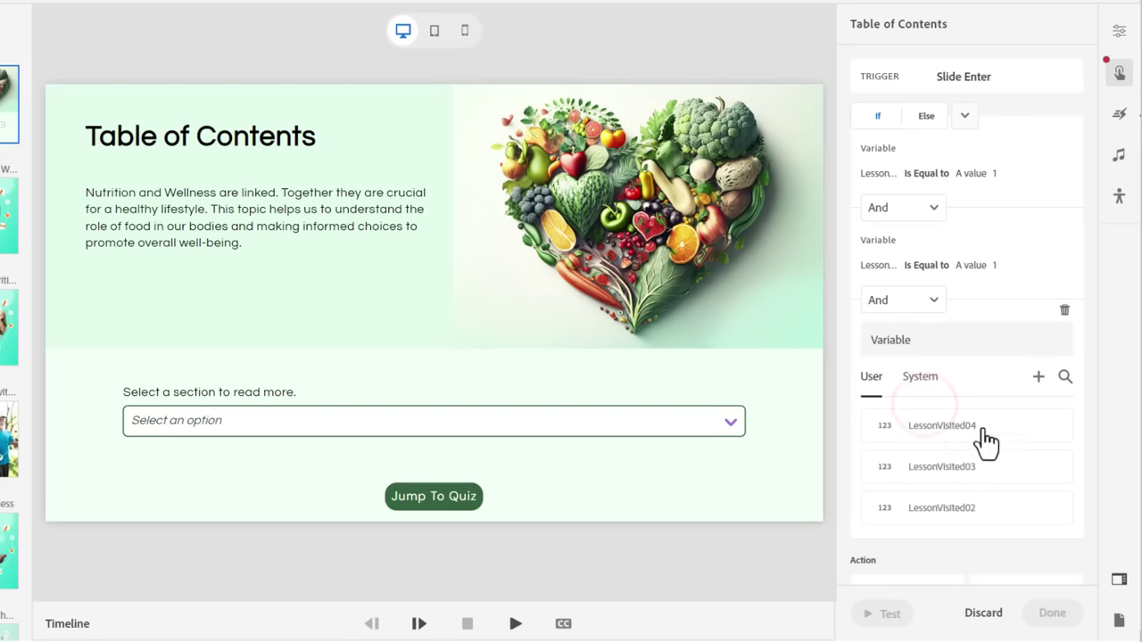
click(989, 474)
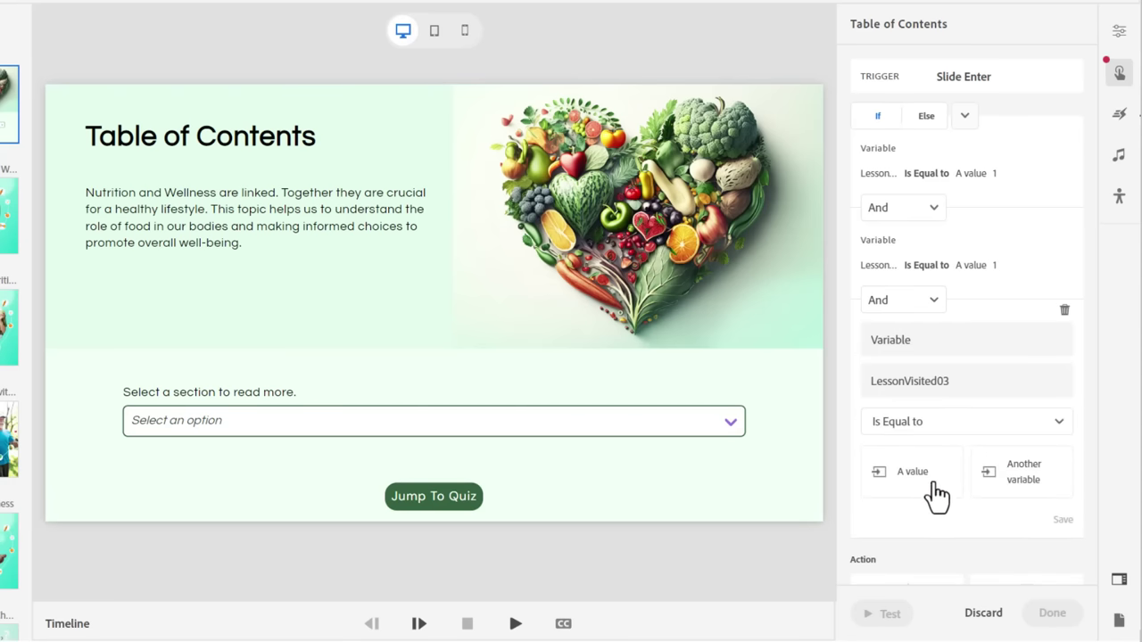
click(916, 474)
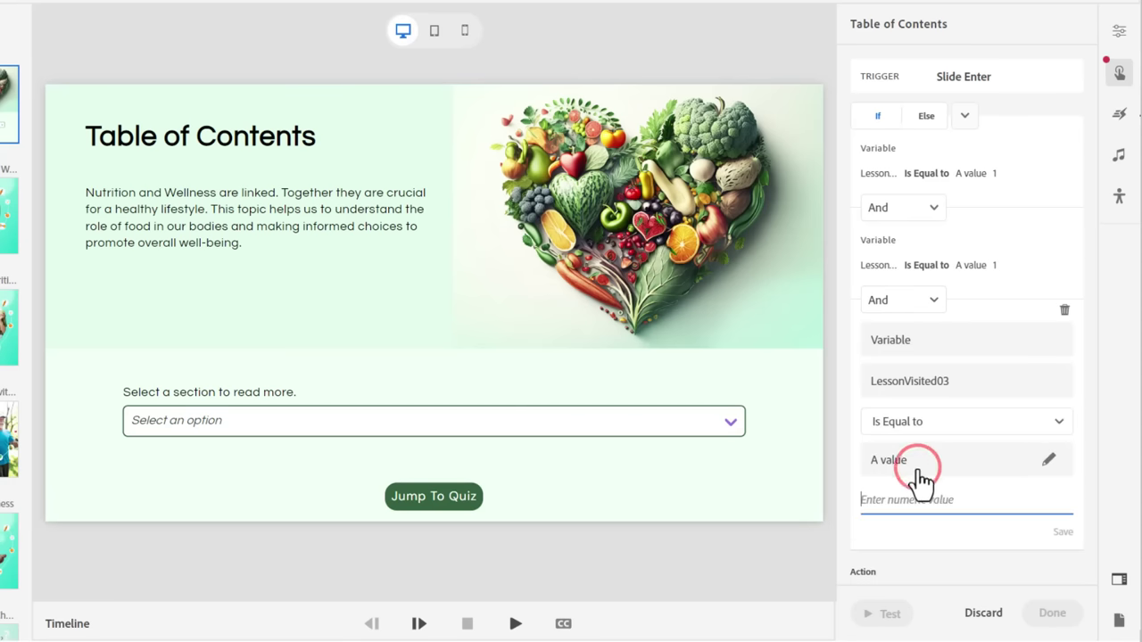
text(1)
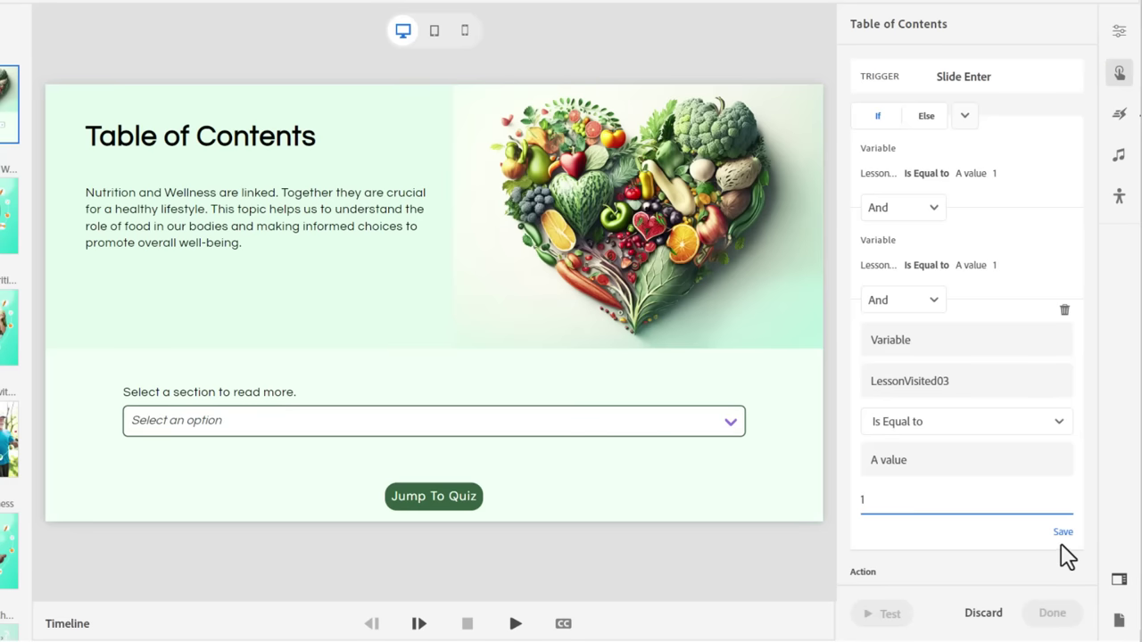
click(1063, 534)
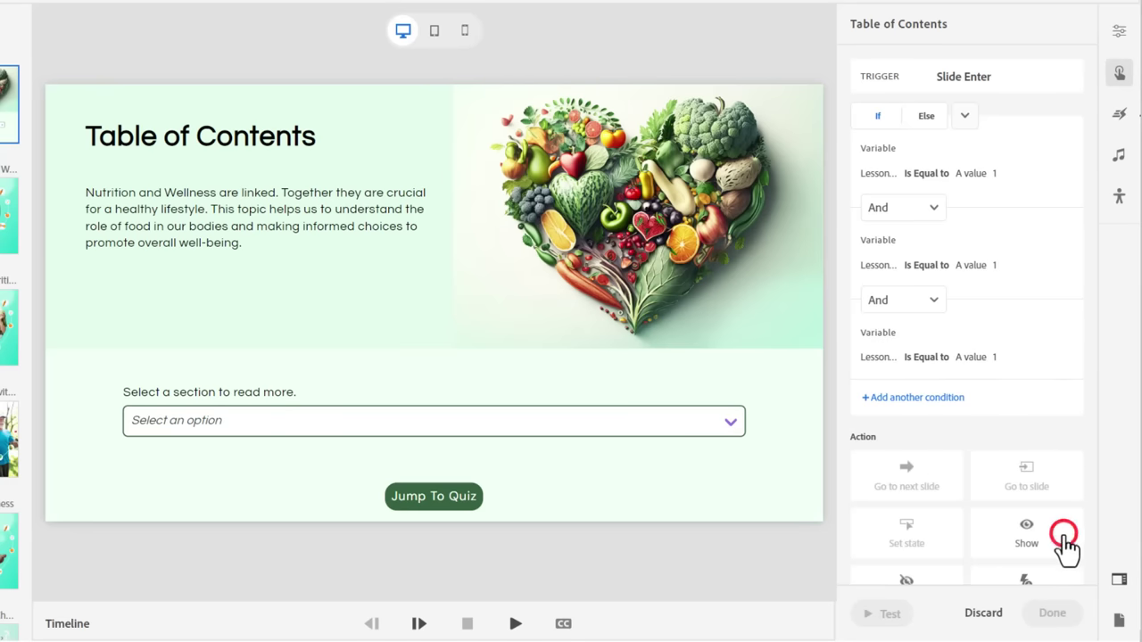
- Add and save a fourth condition, LessonVisited04 Is Equal to 1
click(931, 397)
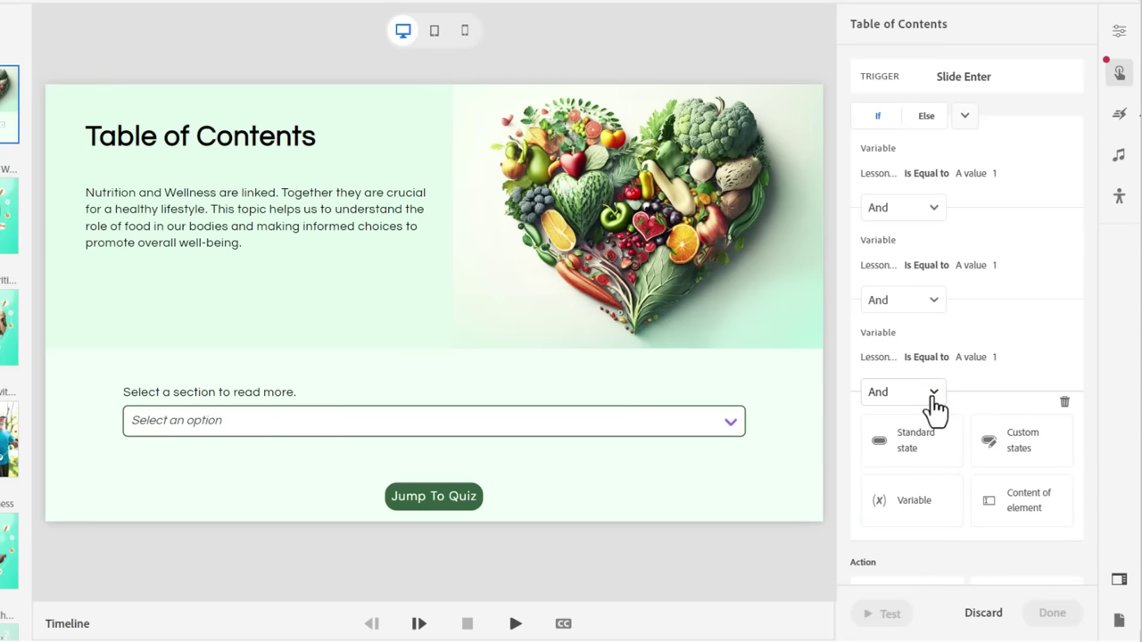
click(914, 504)
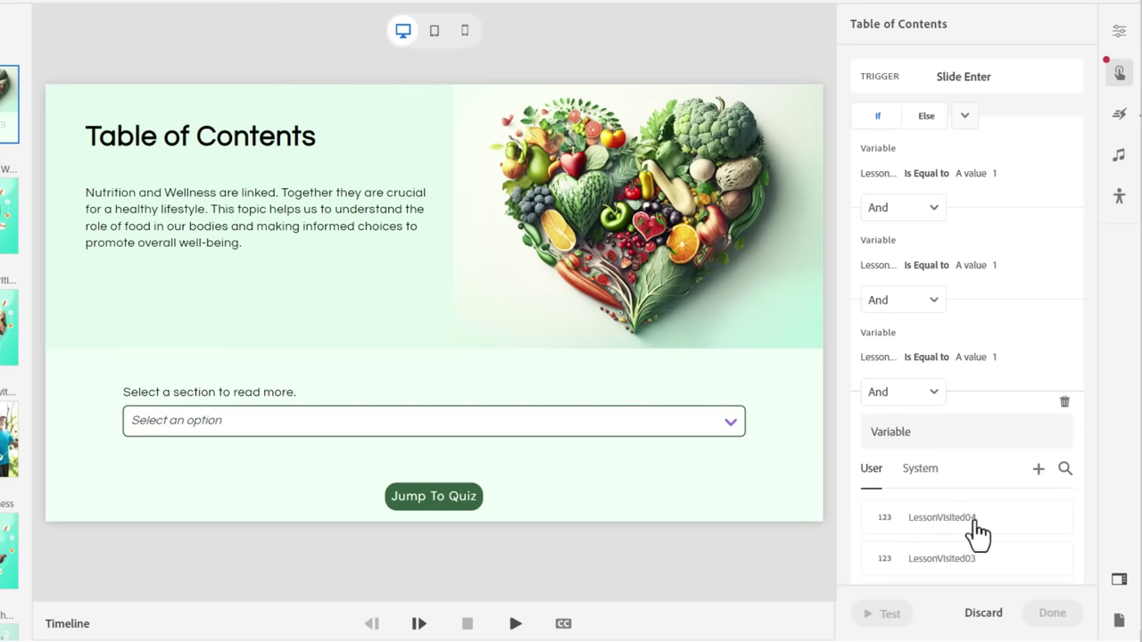
click(966, 517)
scroll(969, 446, down, 5)
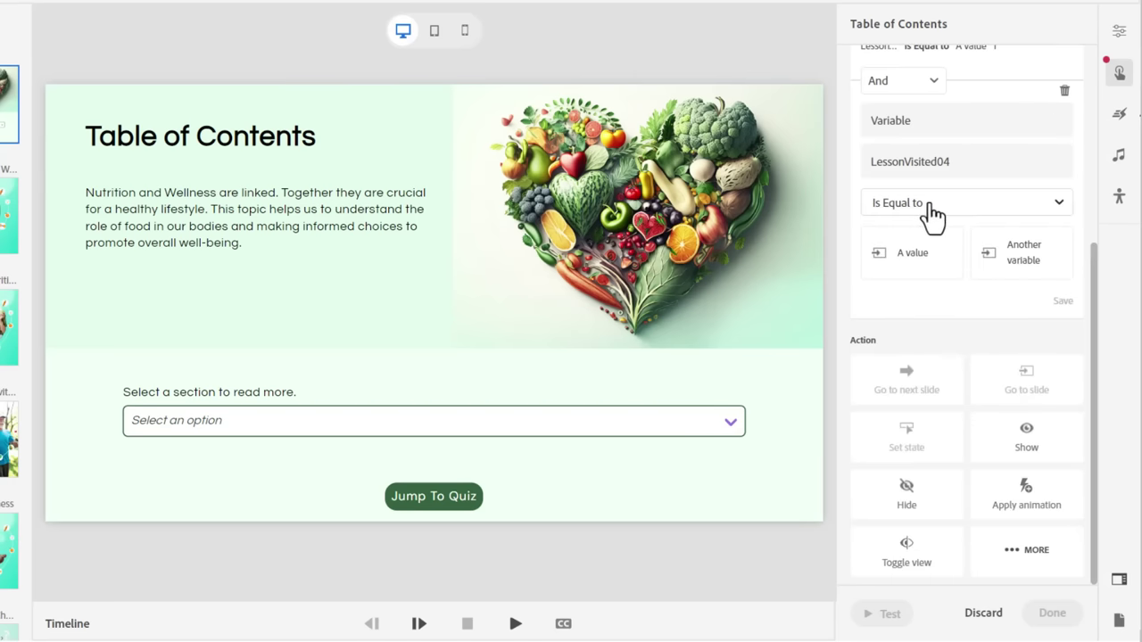
click(913, 248)
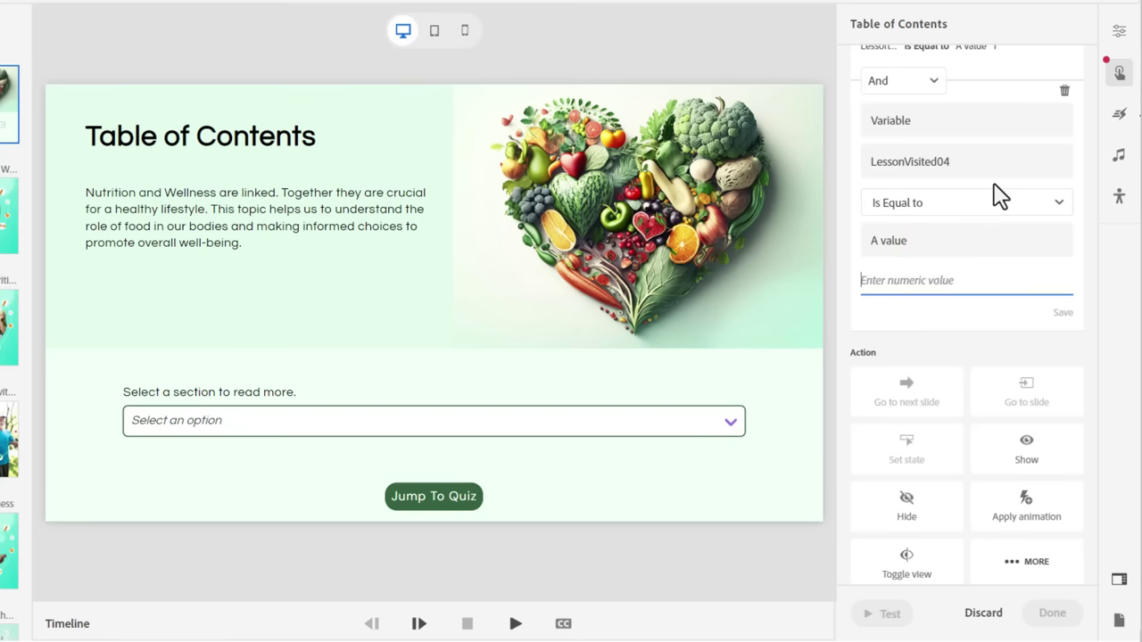
click(1061, 312)
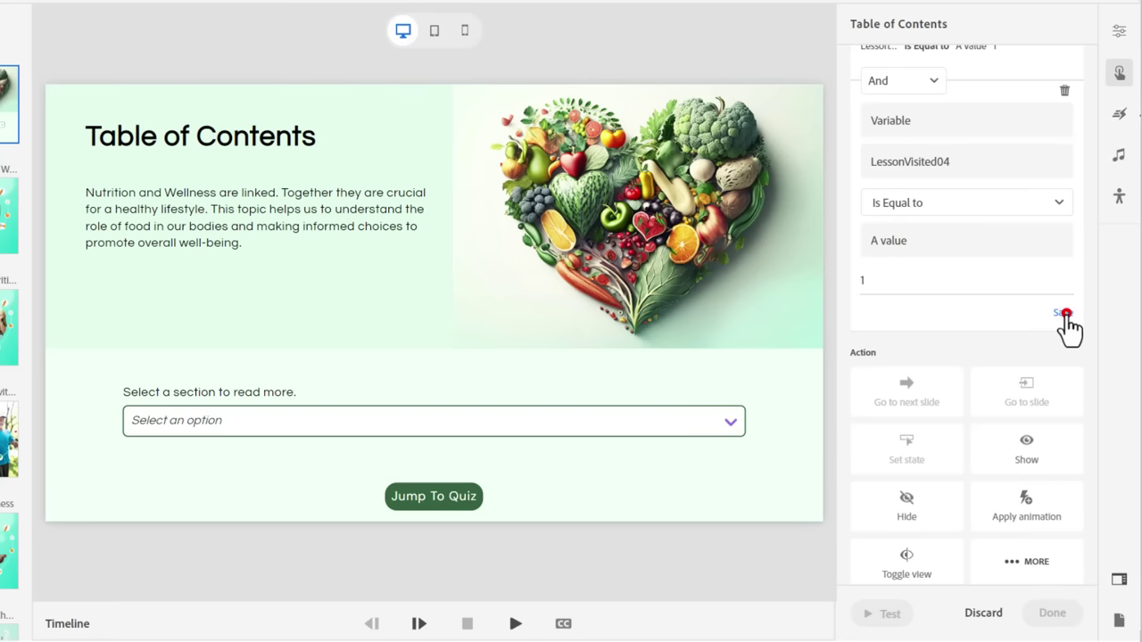
scroll(1035, 264, up, 3)
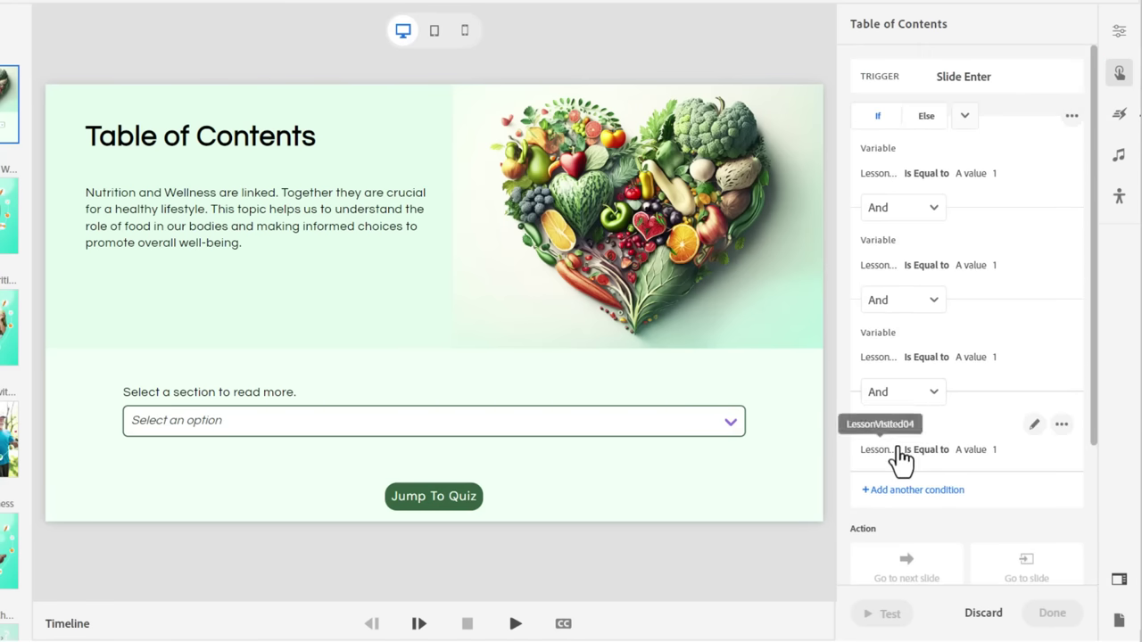
scroll(1014, 449, down, 3)
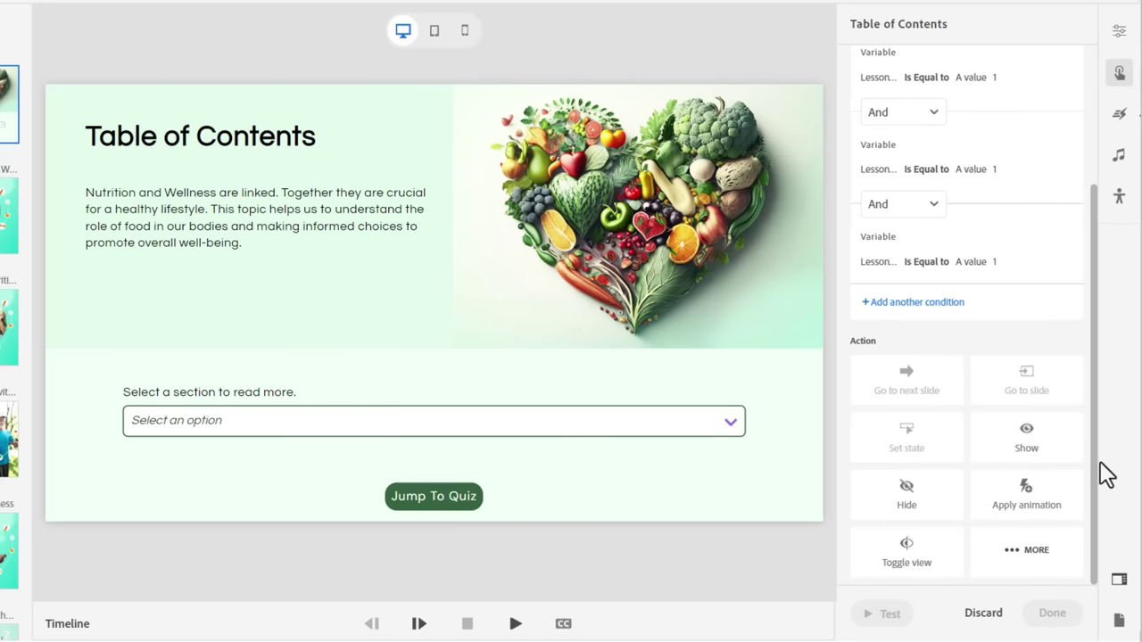
- Set the interaction's action to Show quiz_button and finish the rule with Done
click(1028, 437)
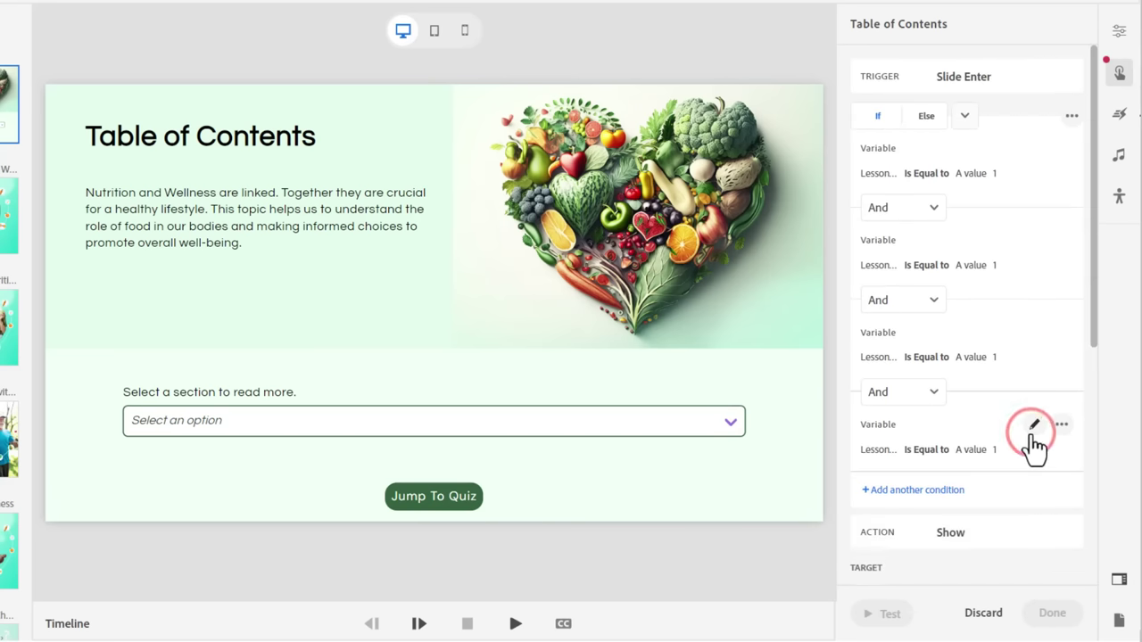
scroll(1009, 497, down, 5)
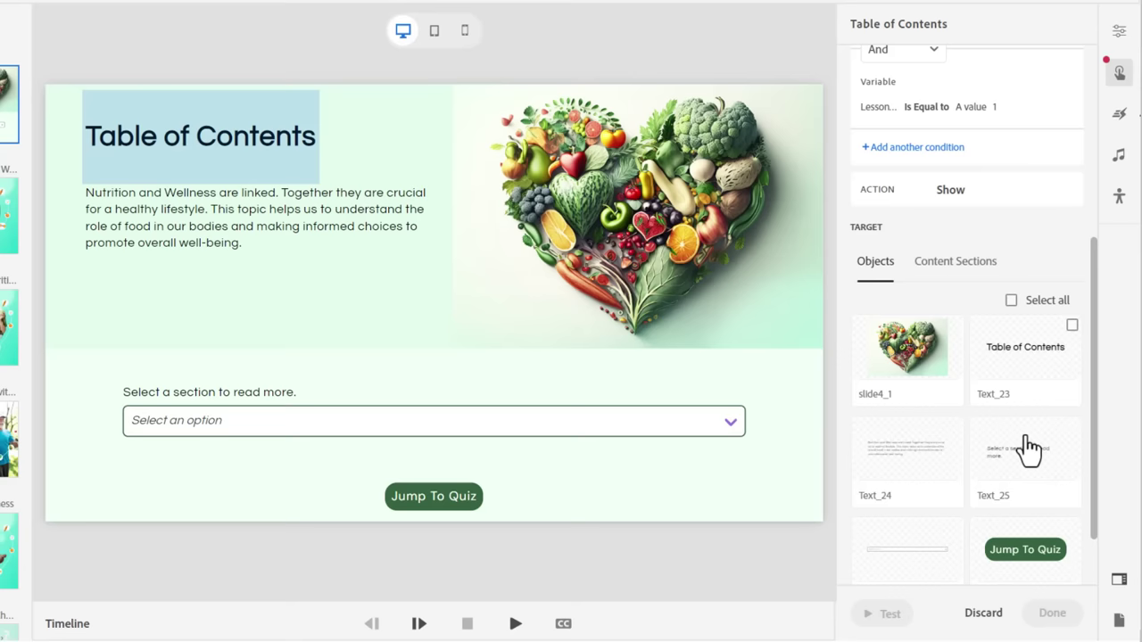
scroll(1021, 455, down, 1)
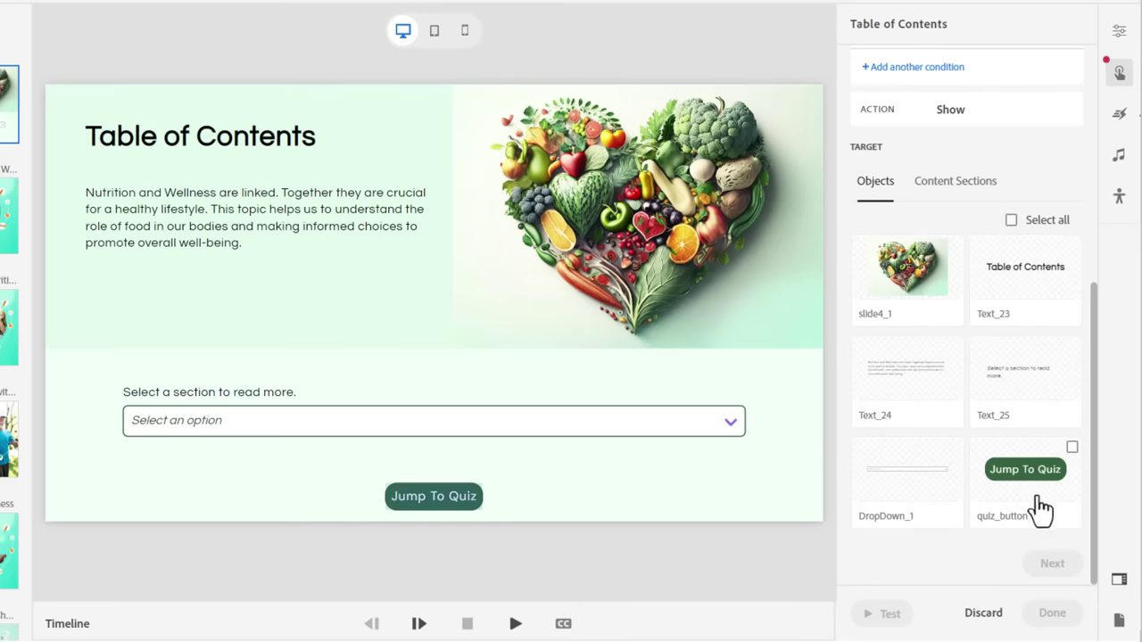
click(1072, 447)
click(1046, 565)
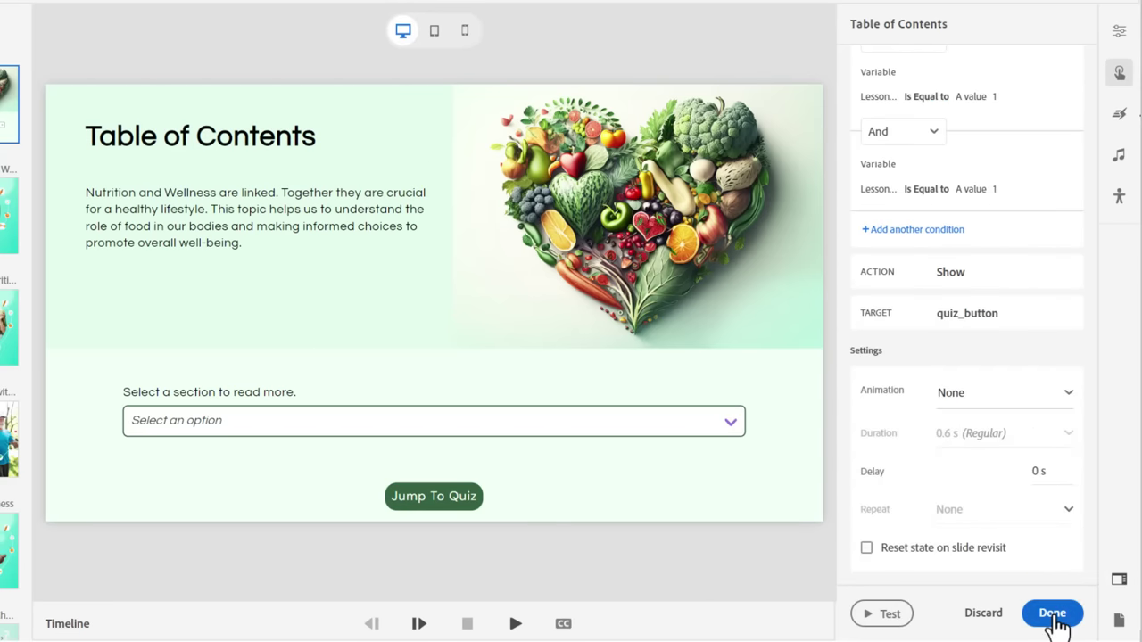
click(1053, 613)
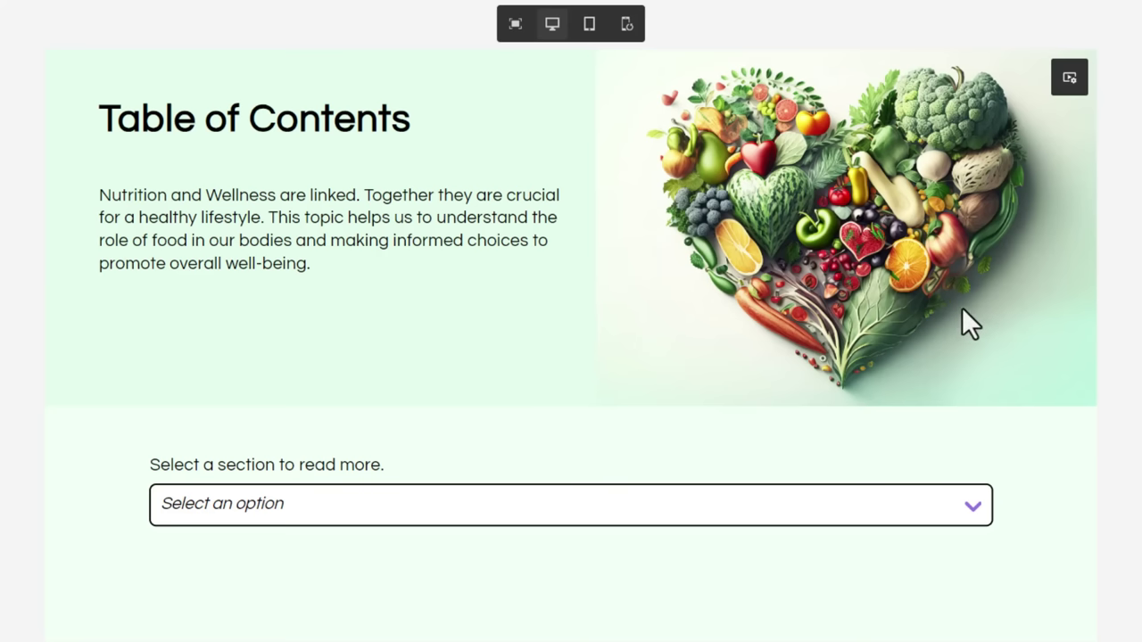
- In the preview, visit Nutrition and Wellness, Diet and Nutrition, Physical Activity and Mental Wellness
click(515, 499)
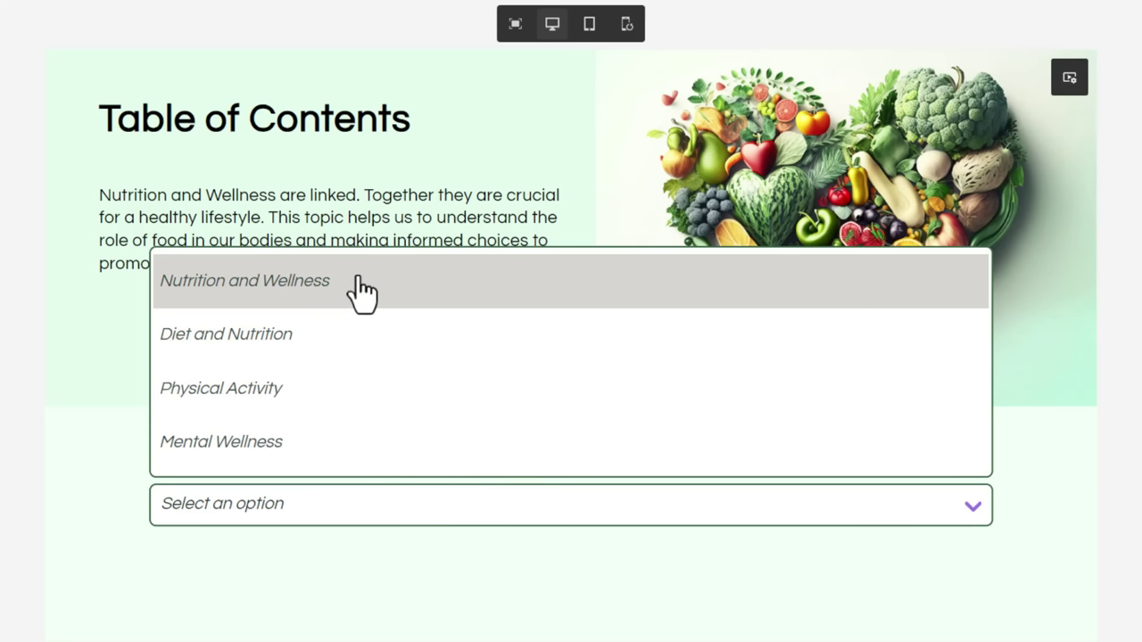
click(358, 276)
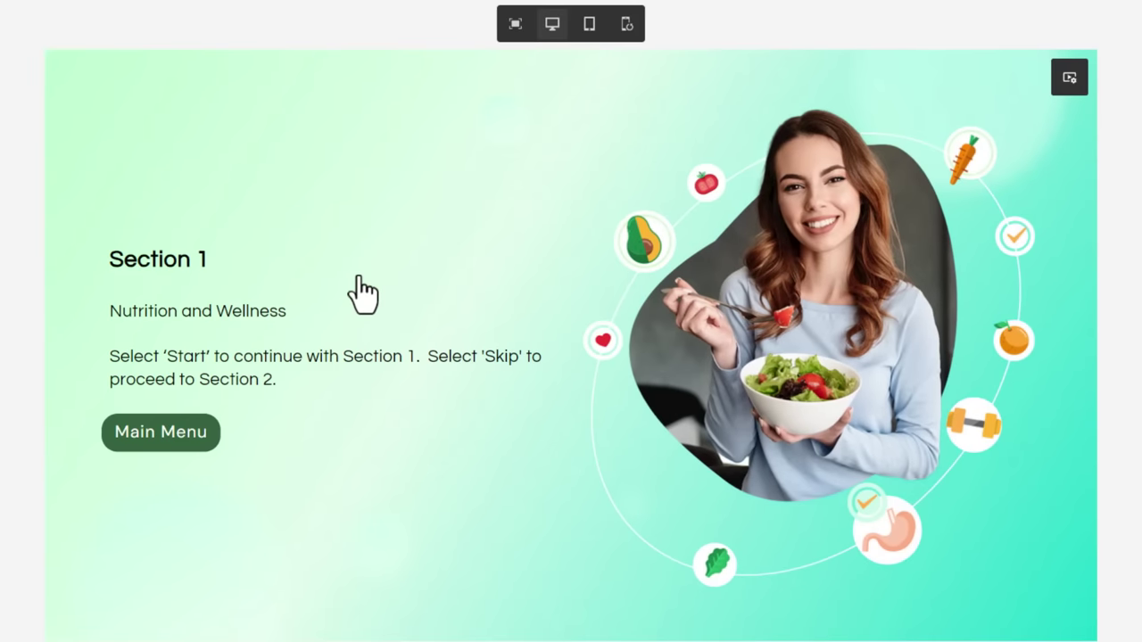
click(153, 435)
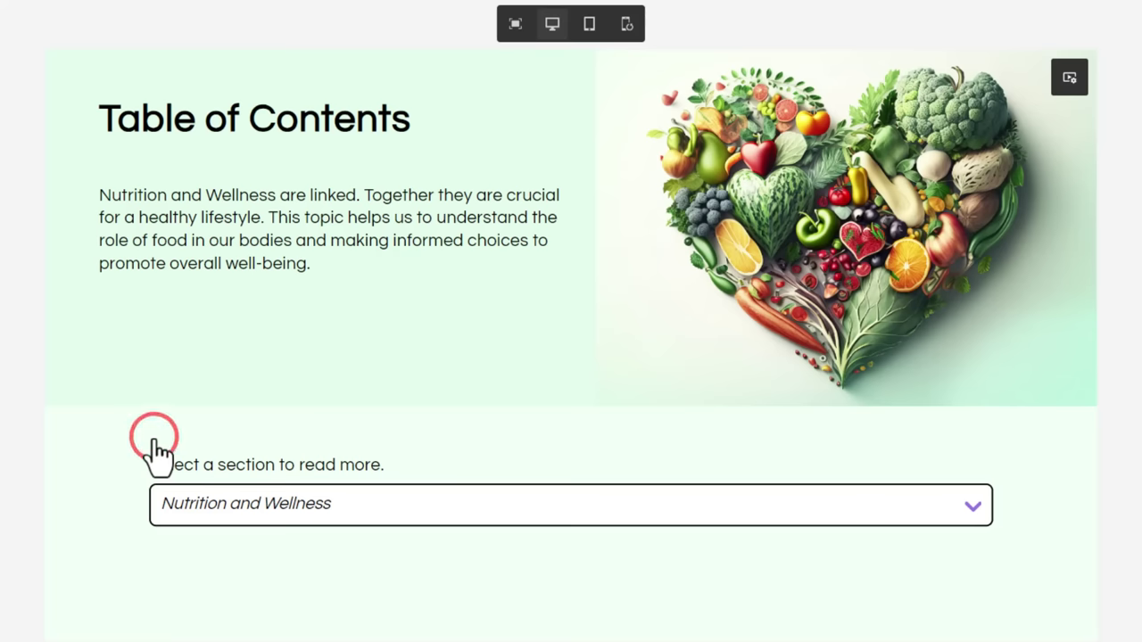
click(473, 499)
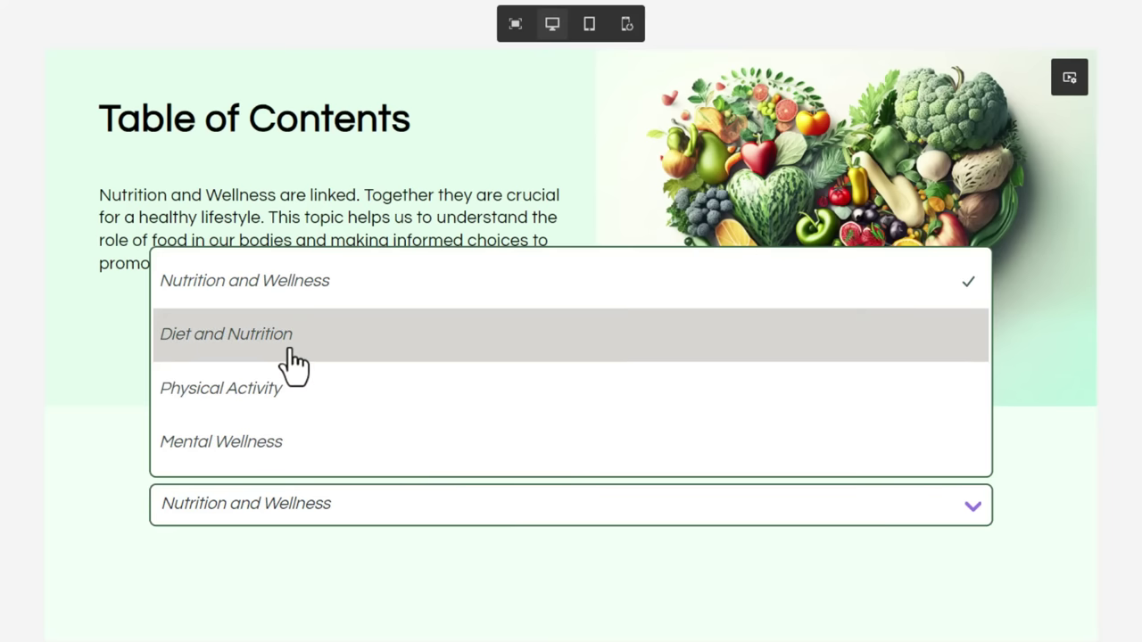
click(295, 364)
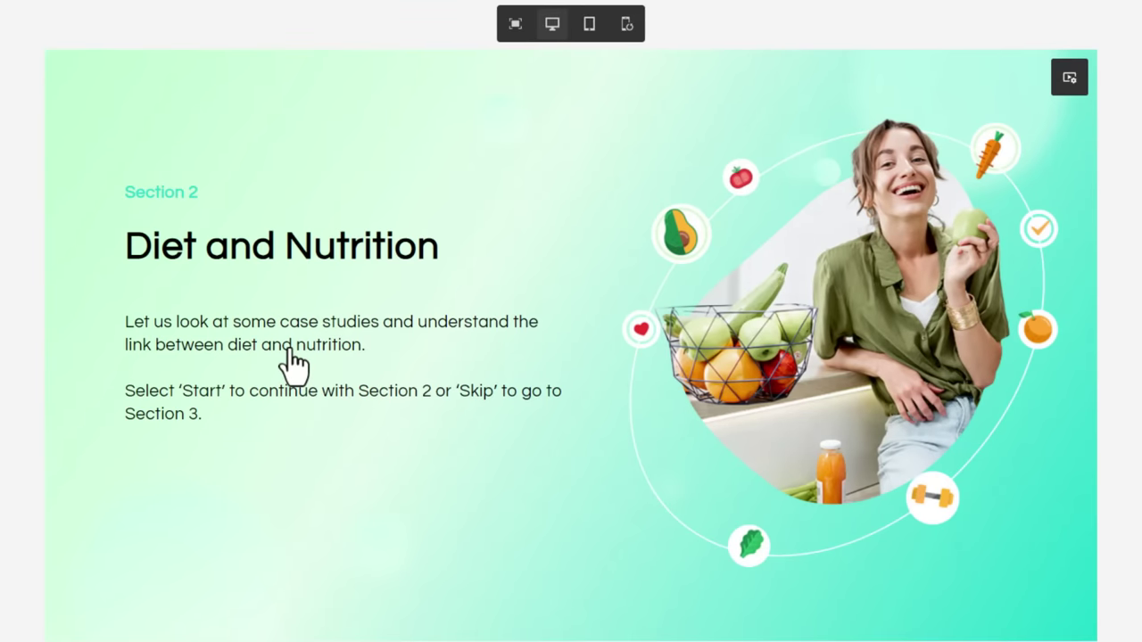
click(172, 493)
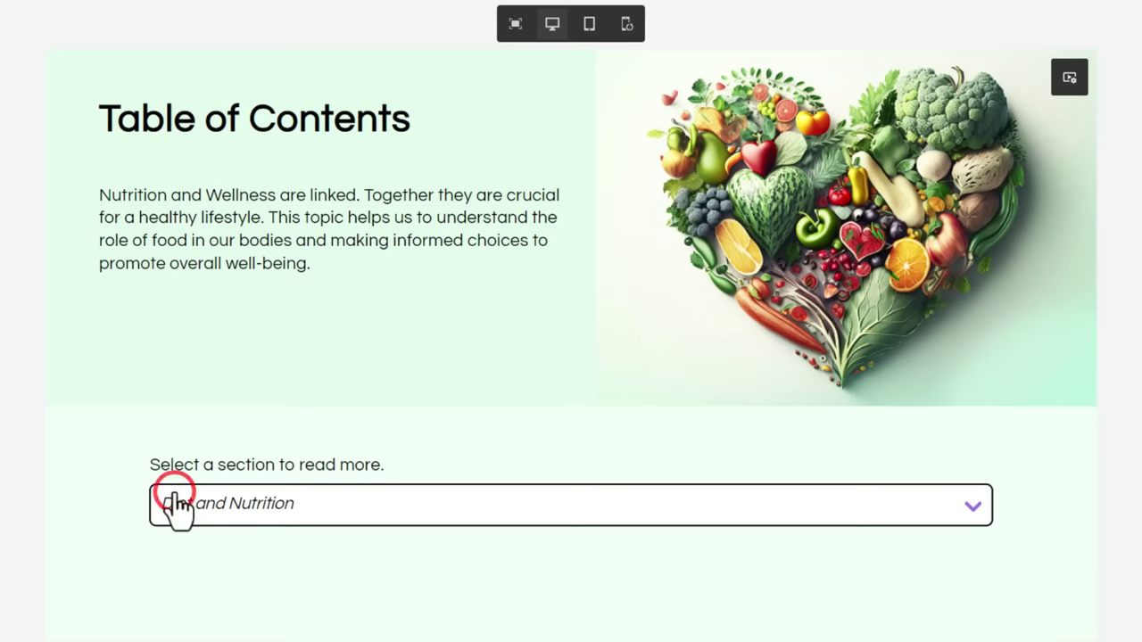
click(481, 507)
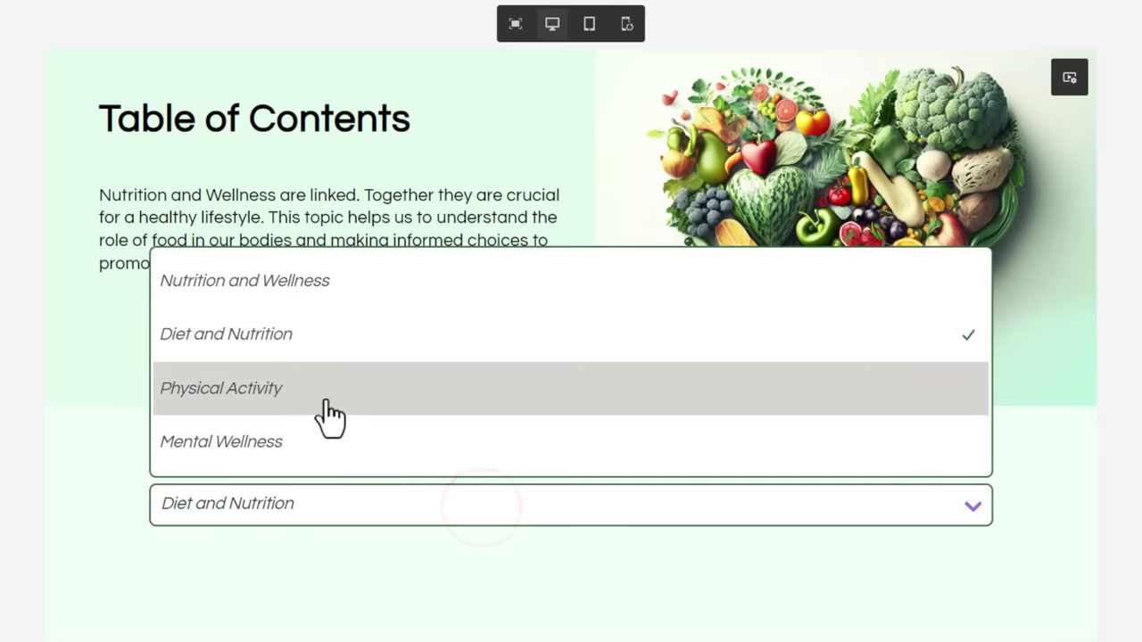
click(327, 401)
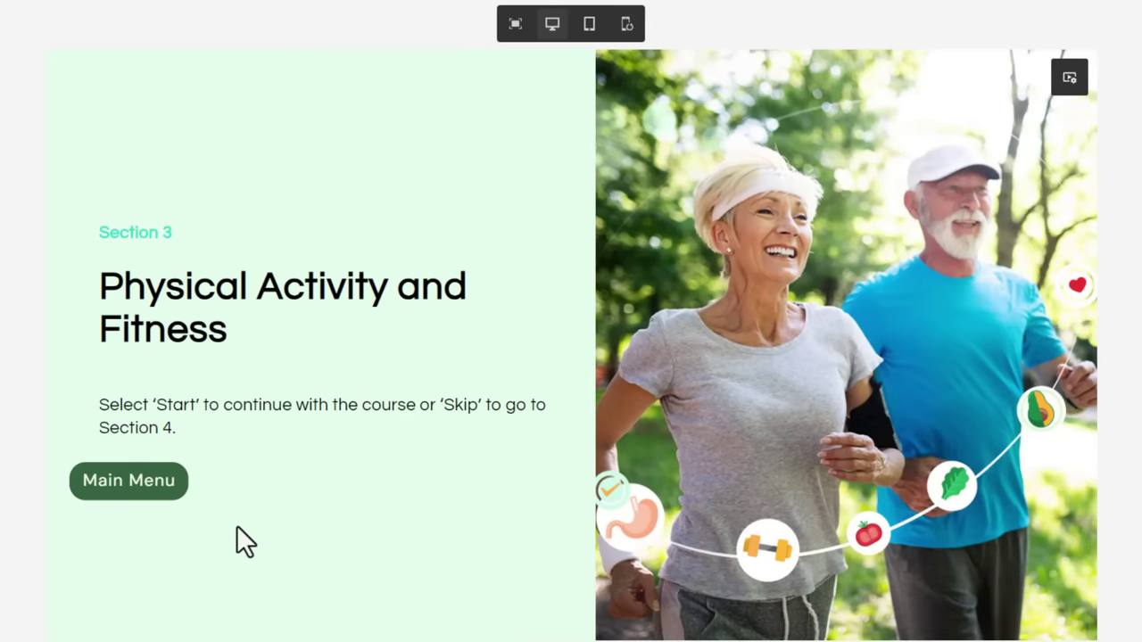
click(159, 480)
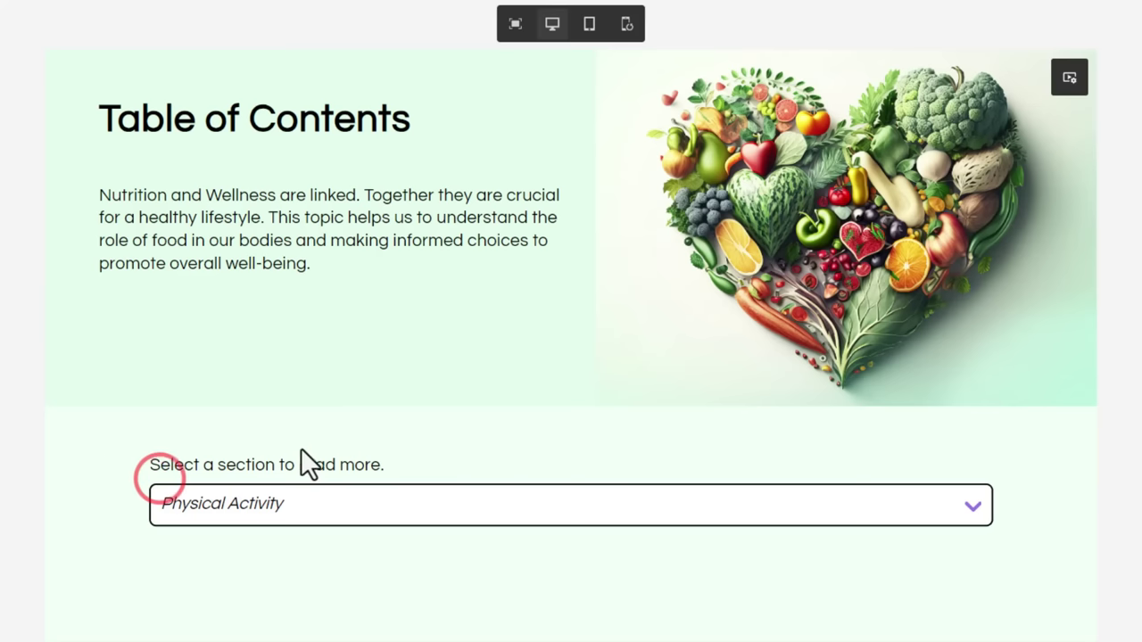
click(359, 502)
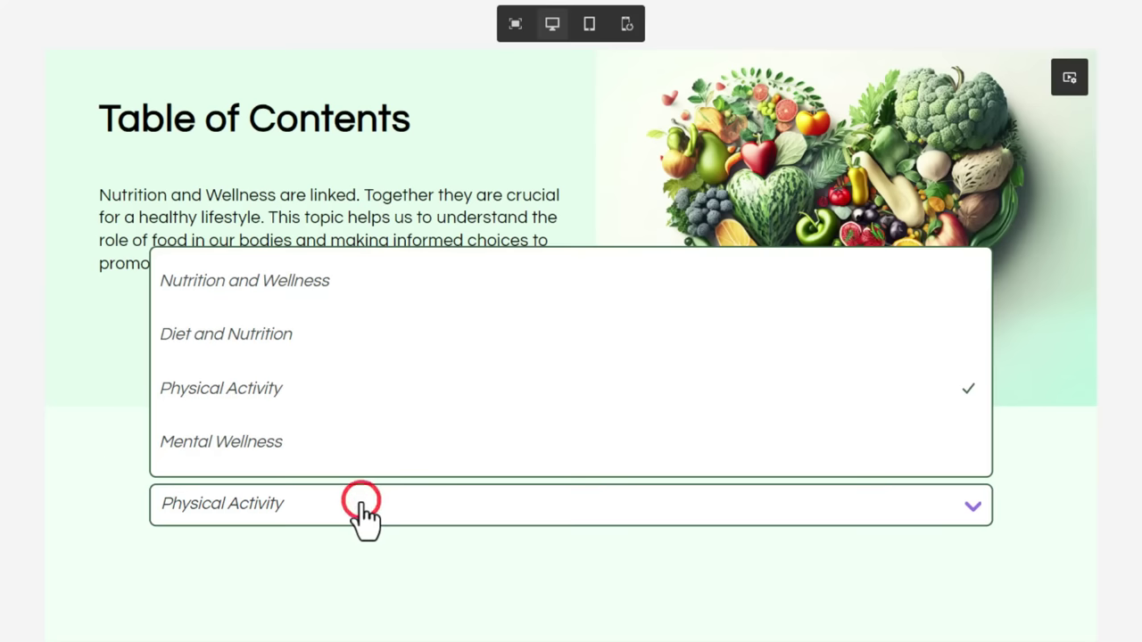
click(279, 448)
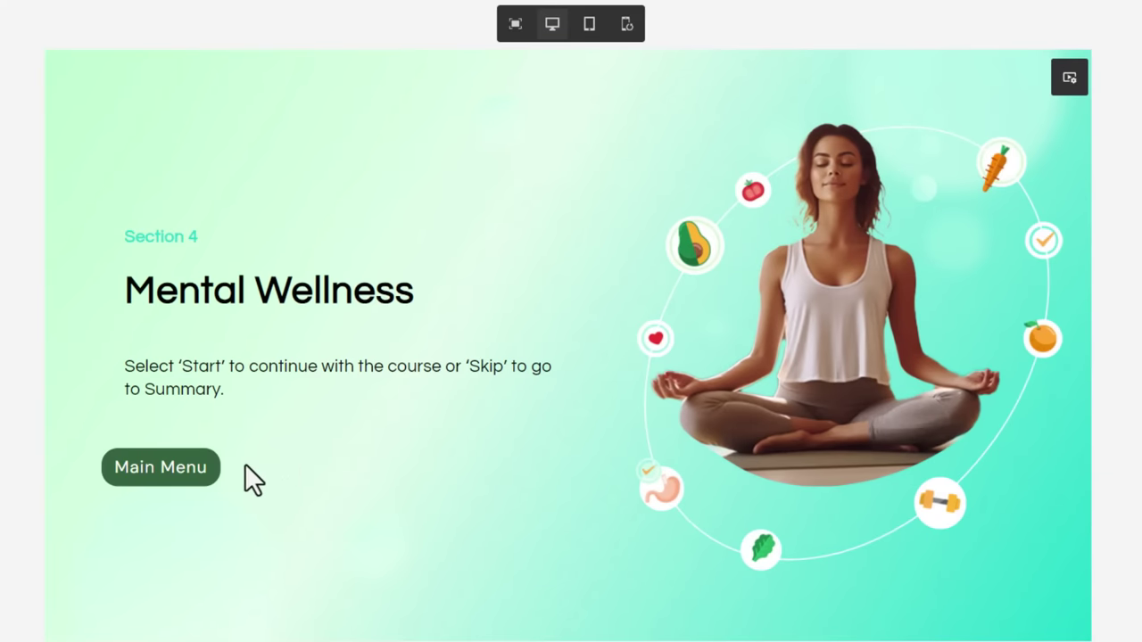
click(194, 481)
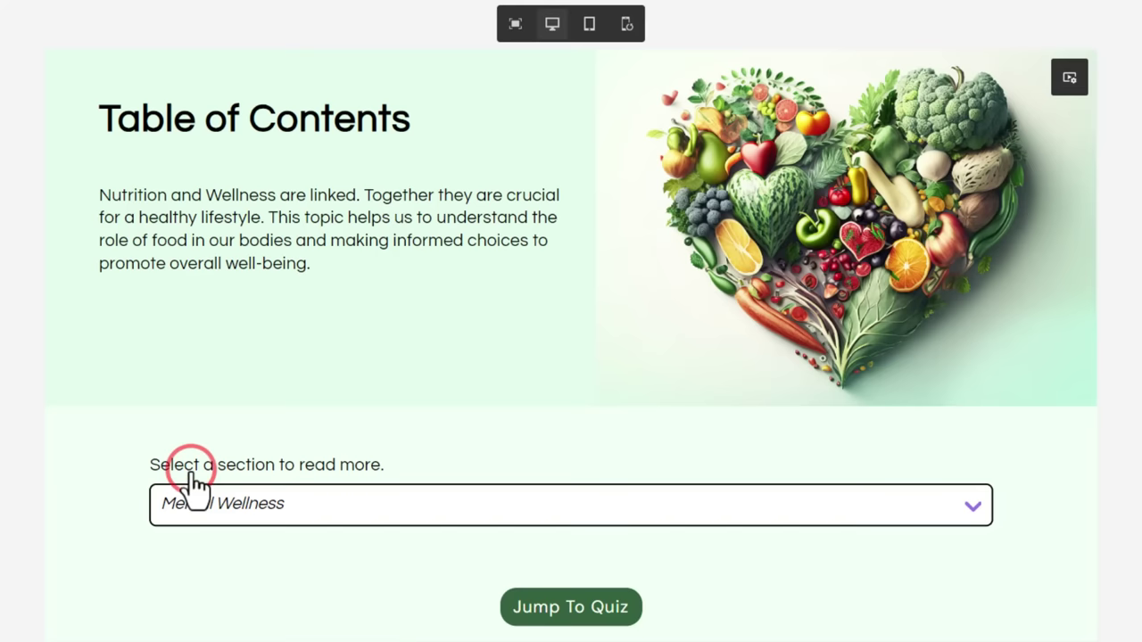